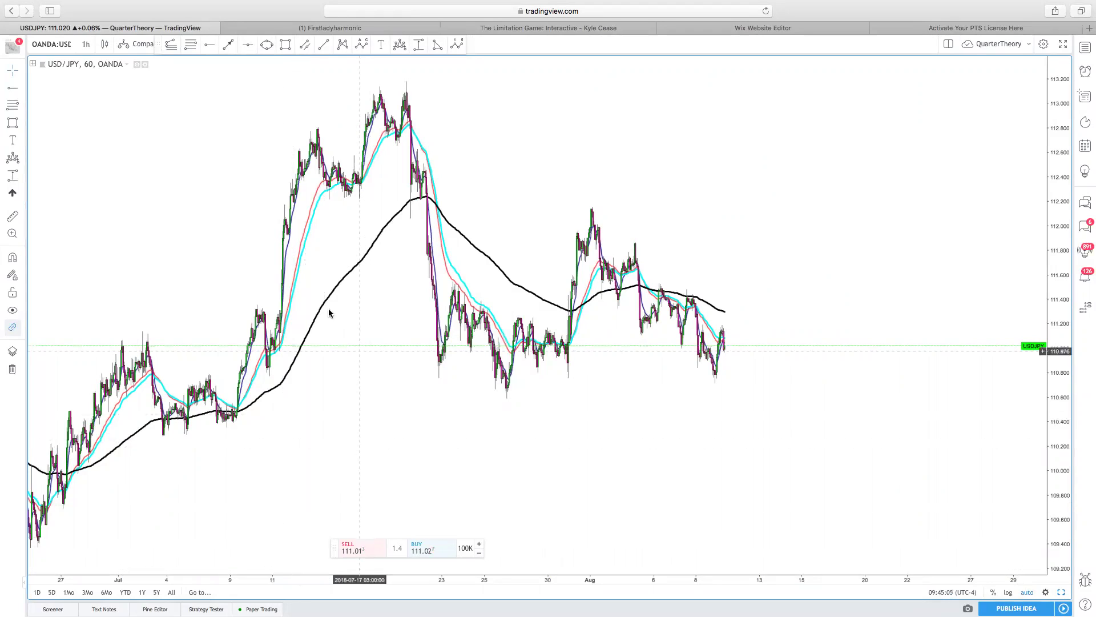
Step: Examine the hourly USD/JPY price action from the mid-July rise through the July 19 peak and the following drop
{"action": "scroll", "coordinate": [376, 293], "scroll_direction": "up", "scroll_amount": 5}
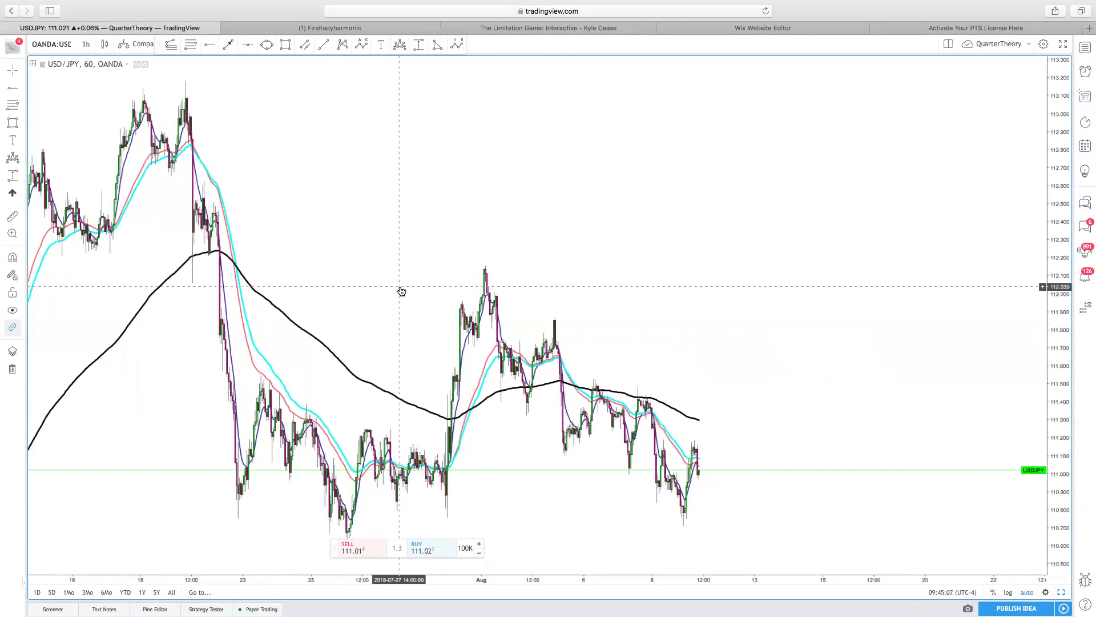
{"action": "scroll", "coordinate": [402, 290], "scroll_direction": "left", "scroll_amount": 2}
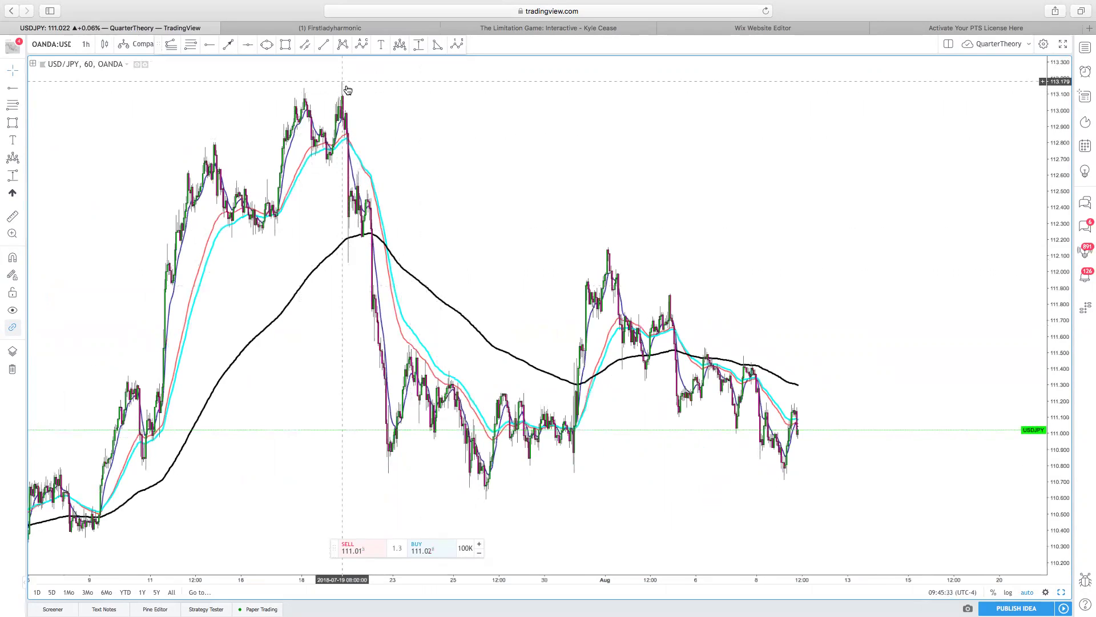
{"action": "scroll", "coordinate": [365, 93], "scroll_direction": "up", "scroll_amount": 2}
{"action": "scroll", "coordinate": [354, 96], "scroll_direction": "up", "scroll_amount": 2}
{"action": "scroll", "coordinate": [277, 111], "scroll_direction": "left", "scroll_amount": 5}
{"action": "scroll", "coordinate": [285, 114], "scroll_direction": "up", "scroll_amount": 3}
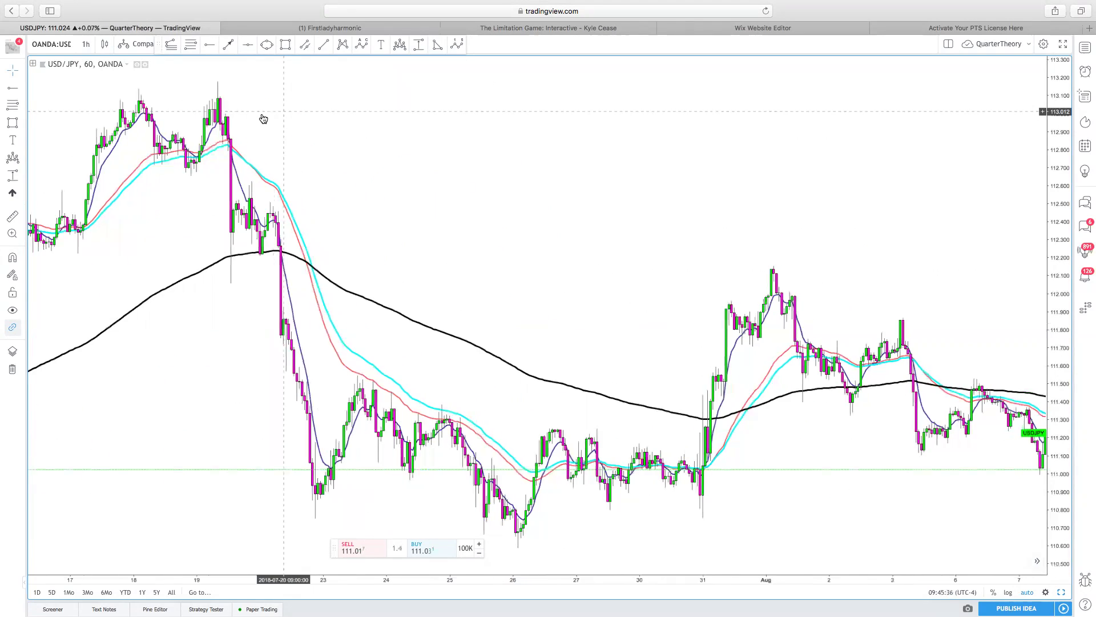
{"action": "scroll", "coordinate": [334, 124], "scroll_direction": "left", "scroll_amount": 5}
{"action": "scroll", "coordinate": [343, 124], "scroll_direction": "up", "scroll_amount": 1}
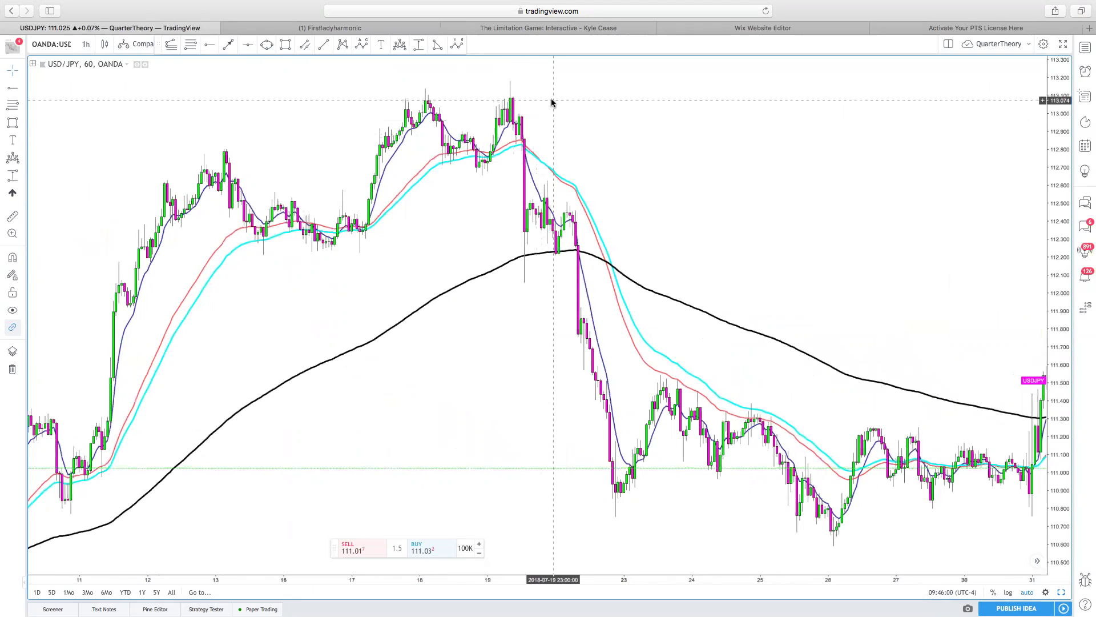
{"action": "scroll", "coordinate": [551, 103], "scroll_direction": "right", "scroll_amount": 5}
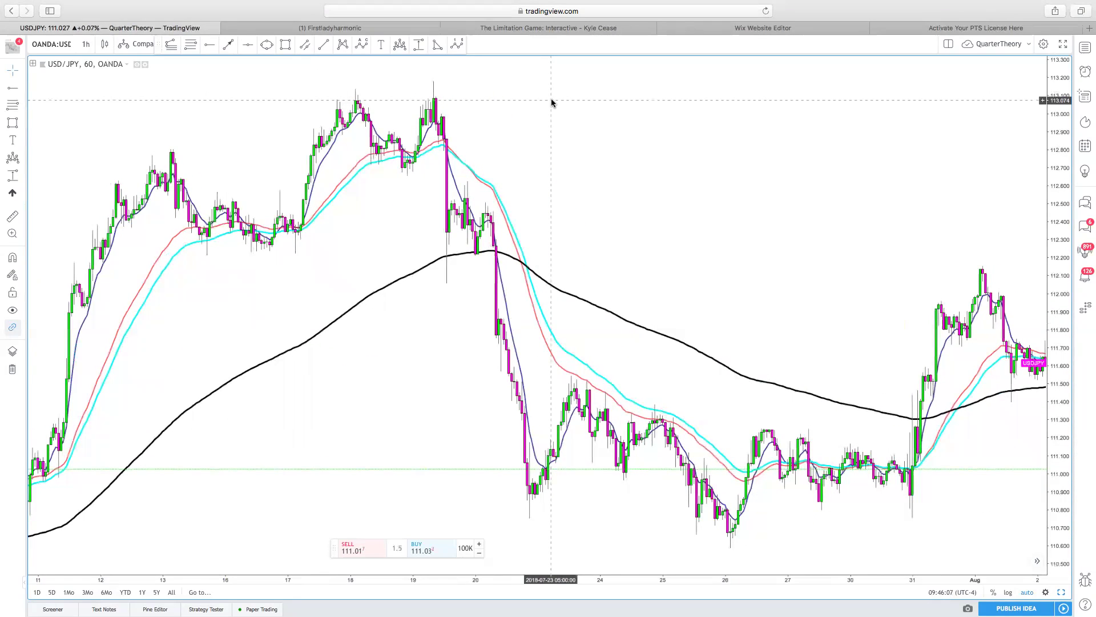
{"action": "scroll", "coordinate": [552, 103], "scroll_direction": "up", "scroll_amount": 5}
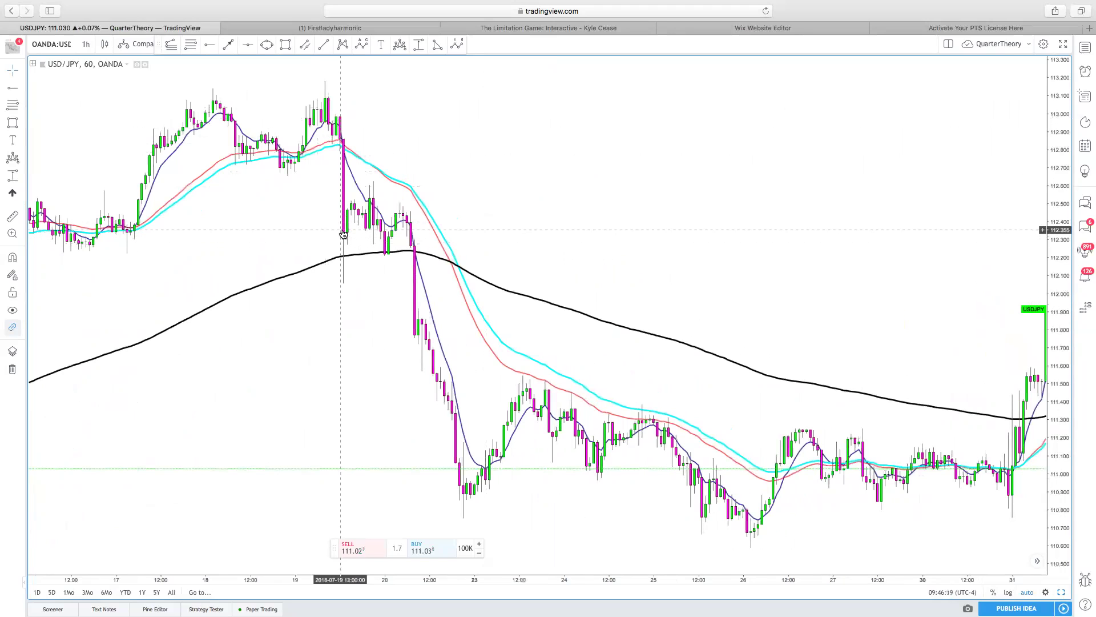
Step: Draw a red horizontal ray starting at the wick high of the July 19 peak, at about 113.182
{"action": "left_click", "coordinate": [208, 47]}
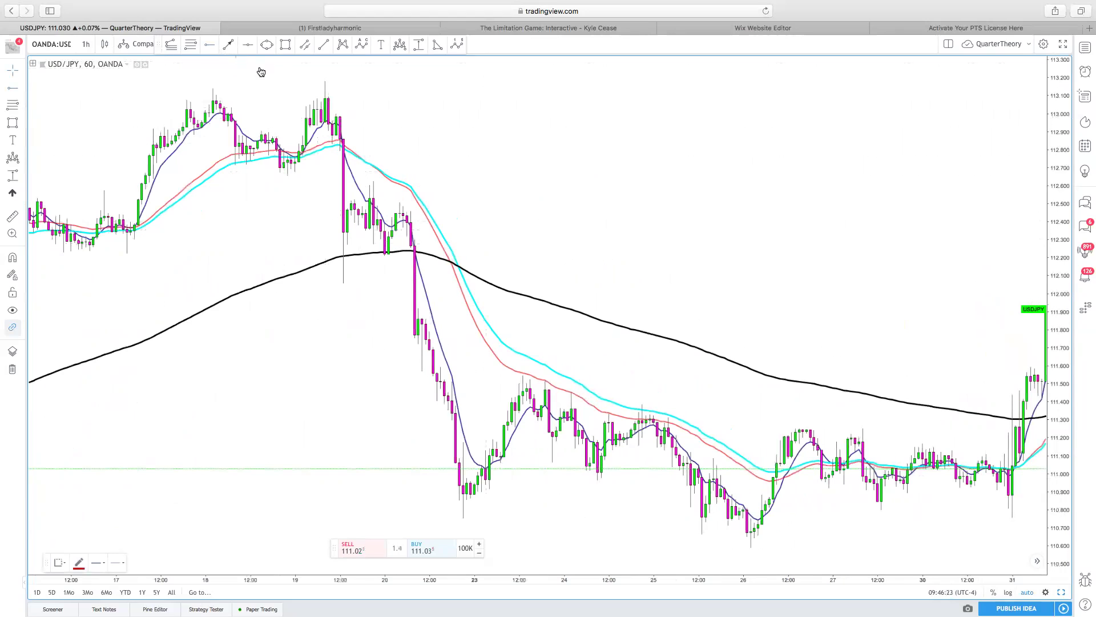
{"action": "left_click", "coordinate": [322, 99]}
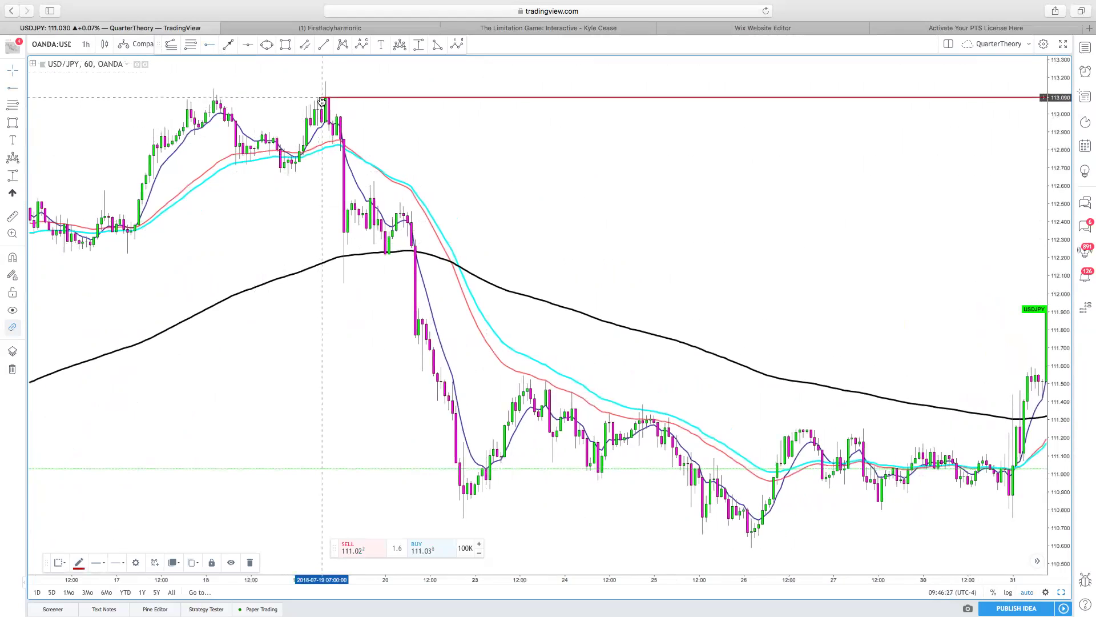
{"action": "left_click_drag", "start_coordinate": [322, 99], "coordinate": [282, 101]}
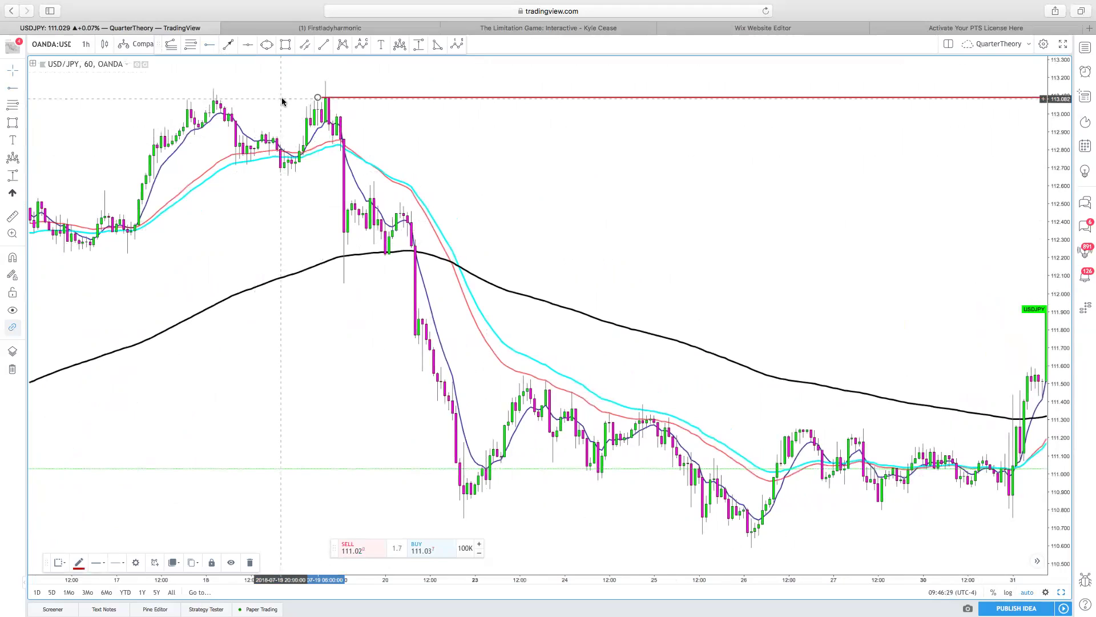
{"action": "left_click_drag", "start_coordinate": [282, 101], "coordinate": [327, 85]}
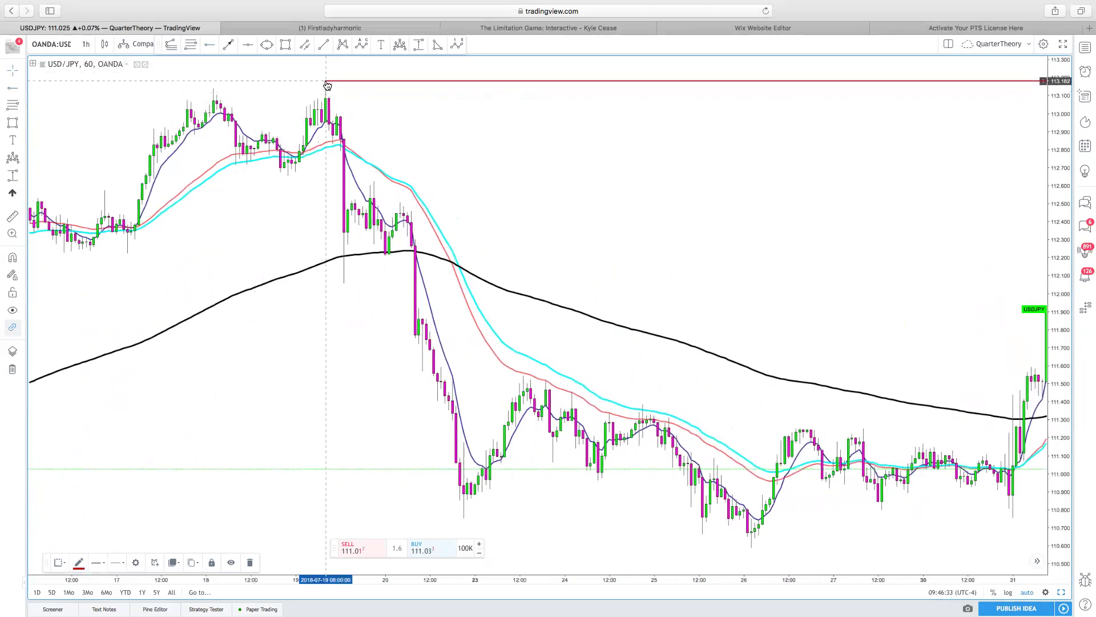
{"action": "left_click", "coordinate": [337, 92]}
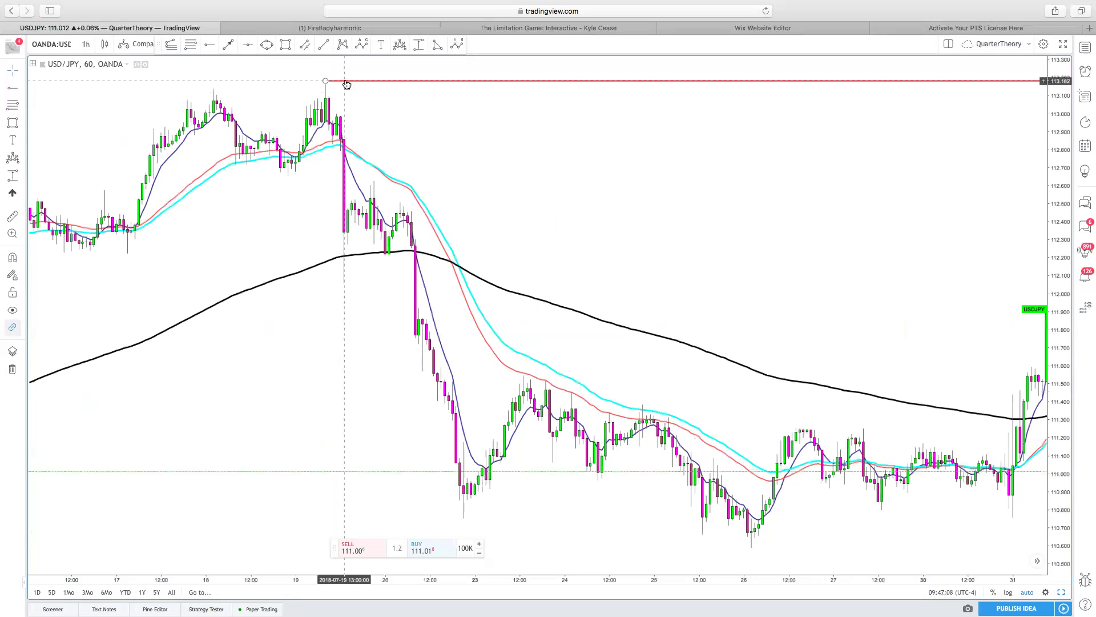
Step: Draw a rectangle under the horizontal ray from the July 19 peak to July 20, spanning about 113.182 to 113.082
{"action": "scroll", "coordinate": [392, 105], "scroll_direction": "right", "scroll_amount": 3}
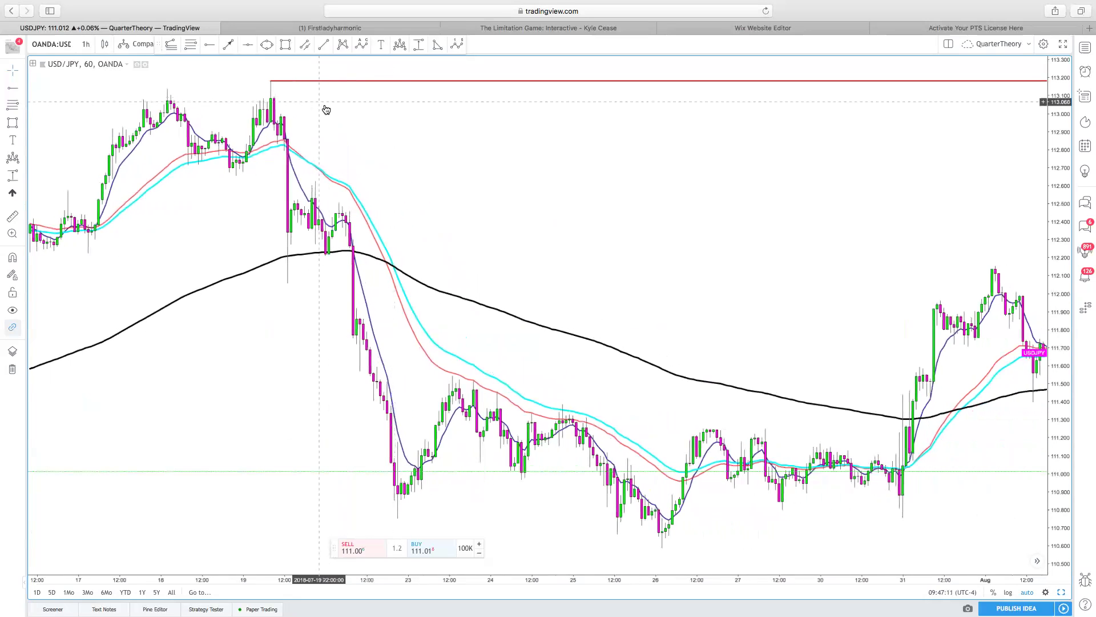
{"action": "scroll", "coordinate": [320, 102], "scroll_direction": "right", "scroll_amount": 3}
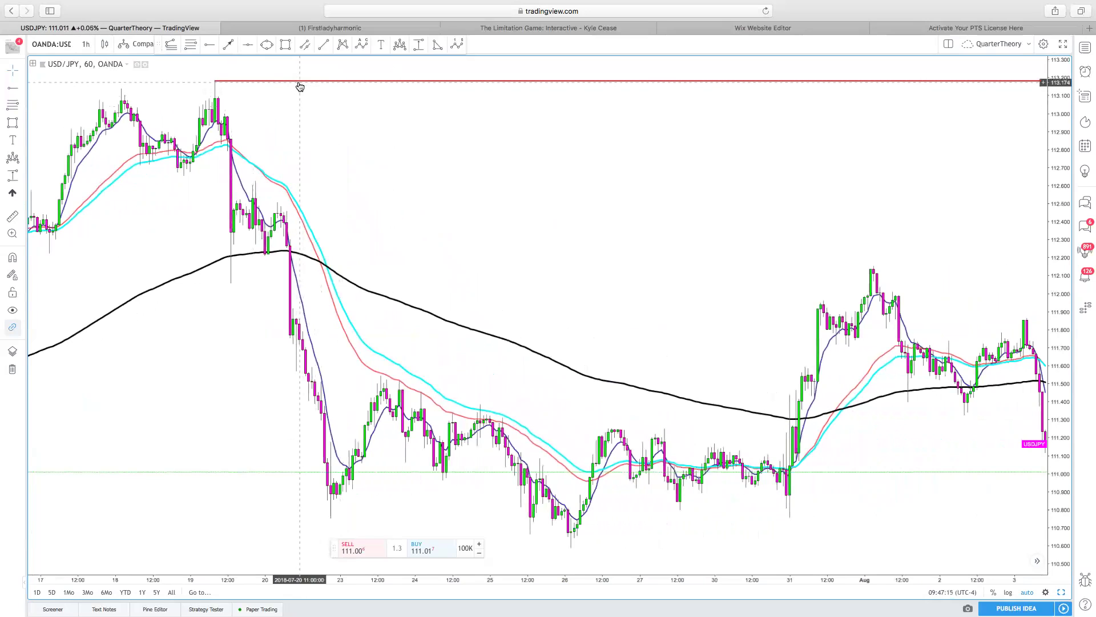
{"action": "left_click", "coordinate": [244, 82]}
{"action": "mouse_move", "coordinate": [216, 98]}
{"action": "left_mouse_down"}
{"action": "mouse_move", "coordinate": [218, 81]}
{"action": "mouse_move", "coordinate": [286, 93]}
{"action": "mouse_move", "coordinate": [301, 81]}
{"action": "left_mouse_up"}
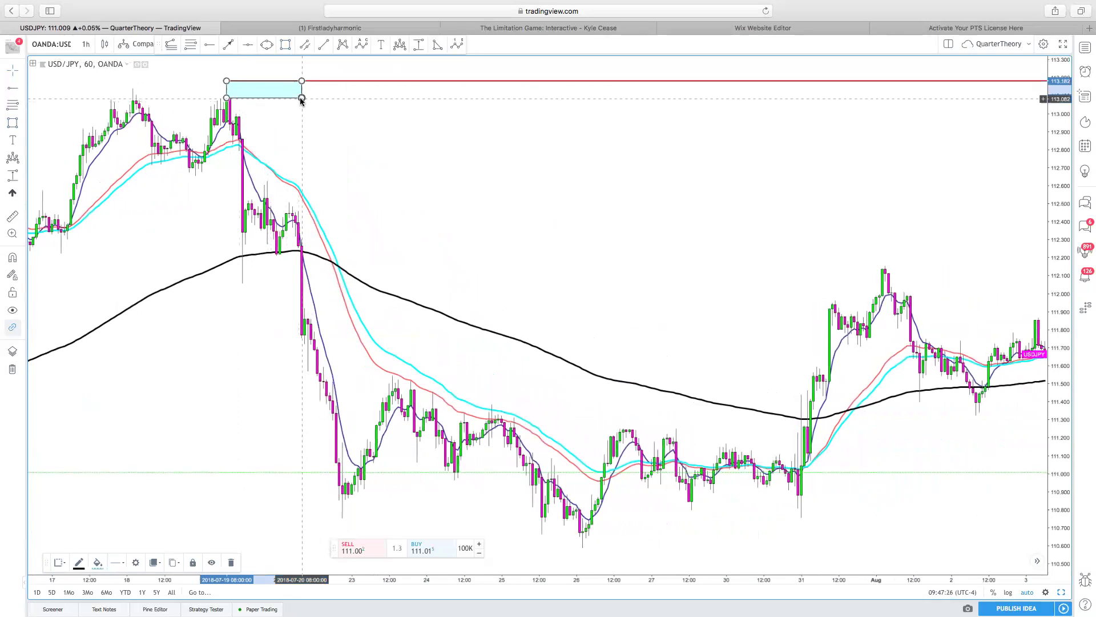
{"action": "scroll", "coordinate": [314, 101], "scroll_direction": "left", "scroll_amount": 1}
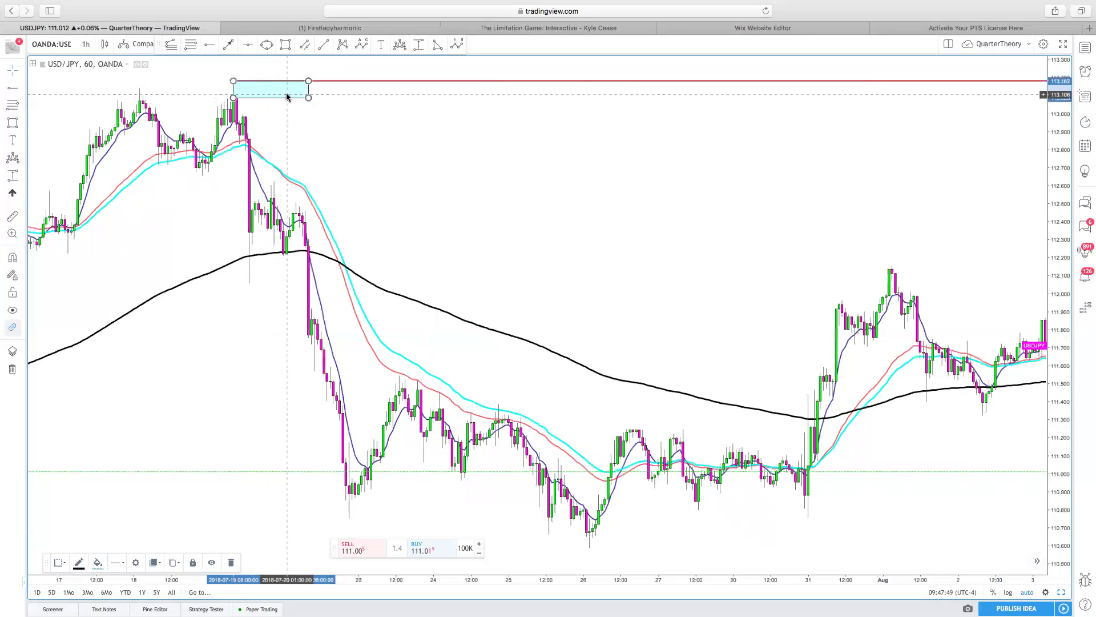
{"action": "left_click", "coordinate": [321, 98]}
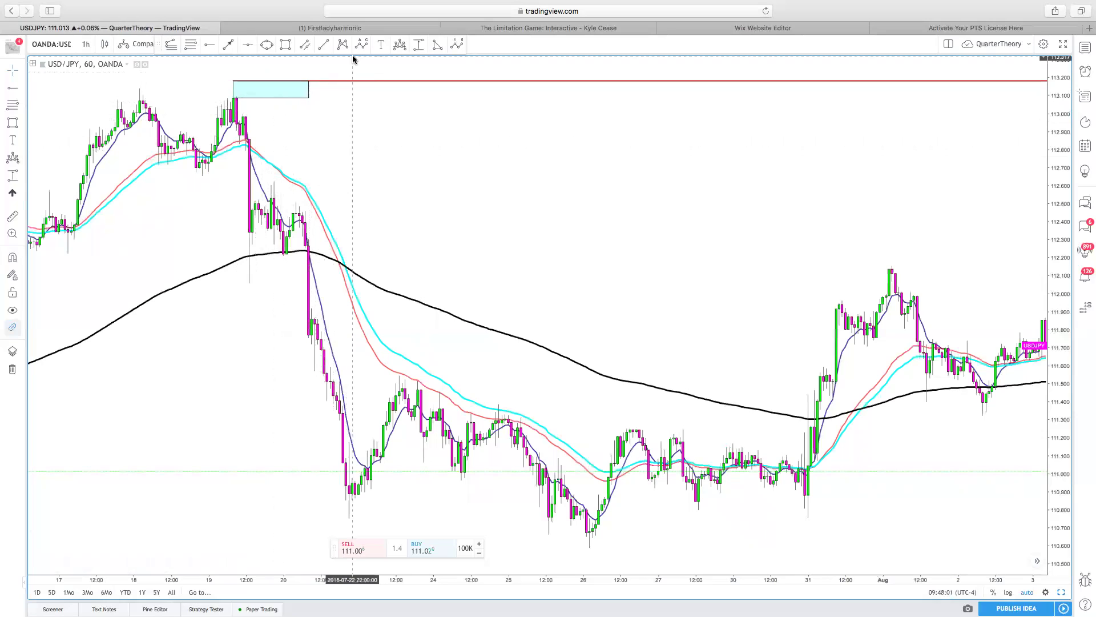
Step: Delete the rectangle beside the July 19 peak
{"action": "left_click", "coordinate": [306, 98]}
{"action": "key", "text": "Delete"}
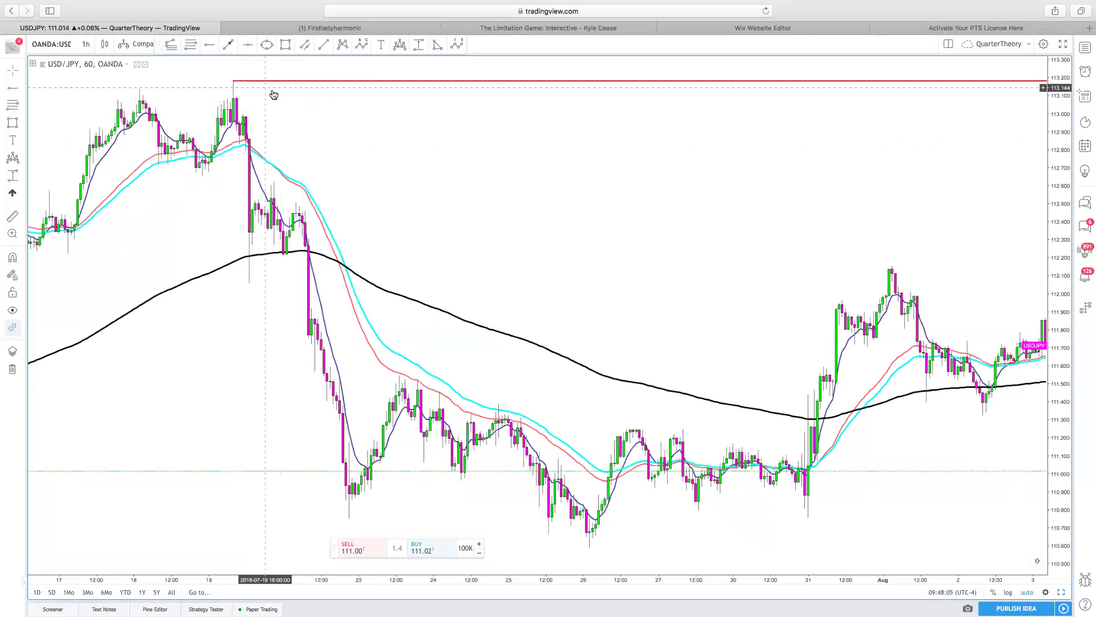
Step: Draw a second horizontal ray from the July 18 pullback low, at about 112.71
{"action": "scroll", "coordinate": [274, 95], "scroll_direction": "down", "scroll_amount": 3}
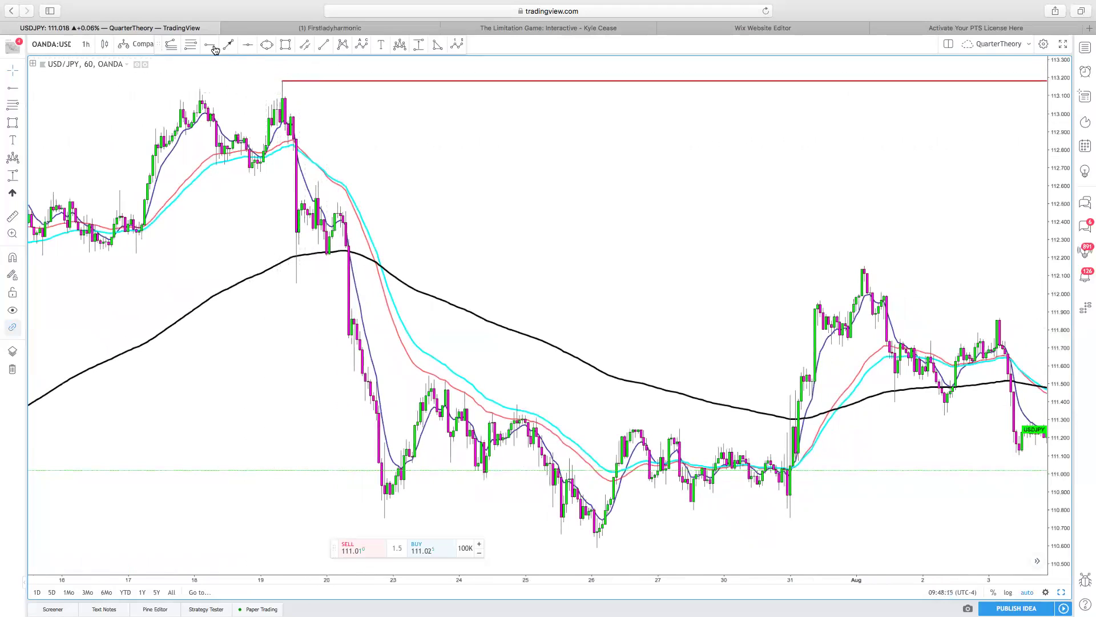
{"action": "scroll", "coordinate": [227, 166], "scroll_direction": "left", "scroll_amount": 2}
{"action": "left_click", "coordinate": [231, 165]}
{"action": "scroll", "coordinate": [416, 177], "scroll_direction": "right", "scroll_amount": 3}
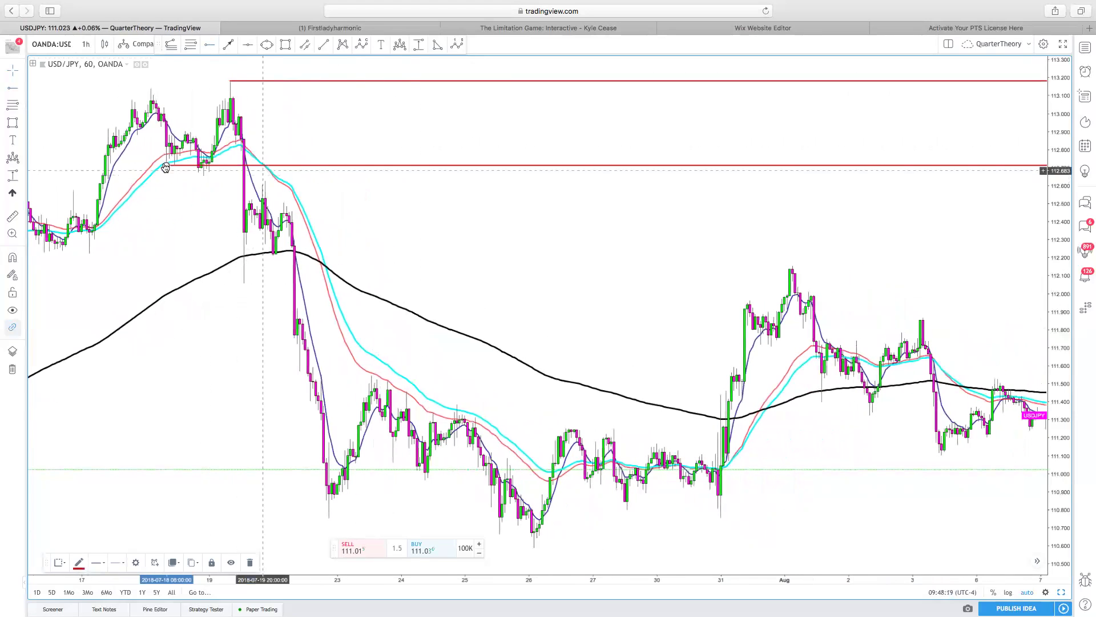
{"action": "scroll", "coordinate": [164, 172], "scroll_direction": "right", "scroll_amount": 1}
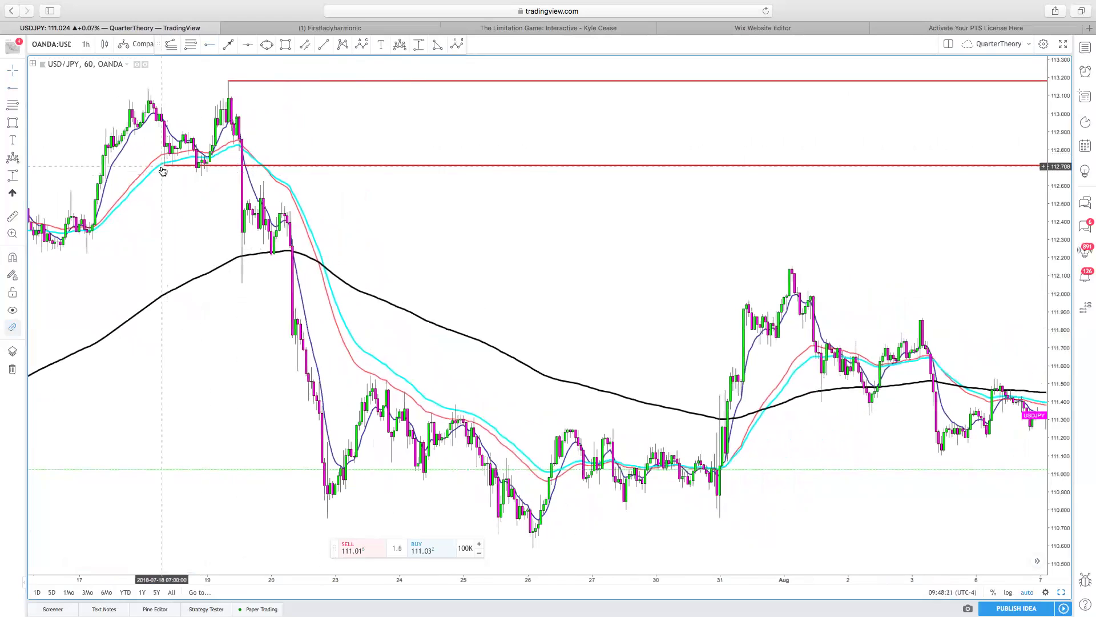
{"action": "left_click", "coordinate": [165, 165]}
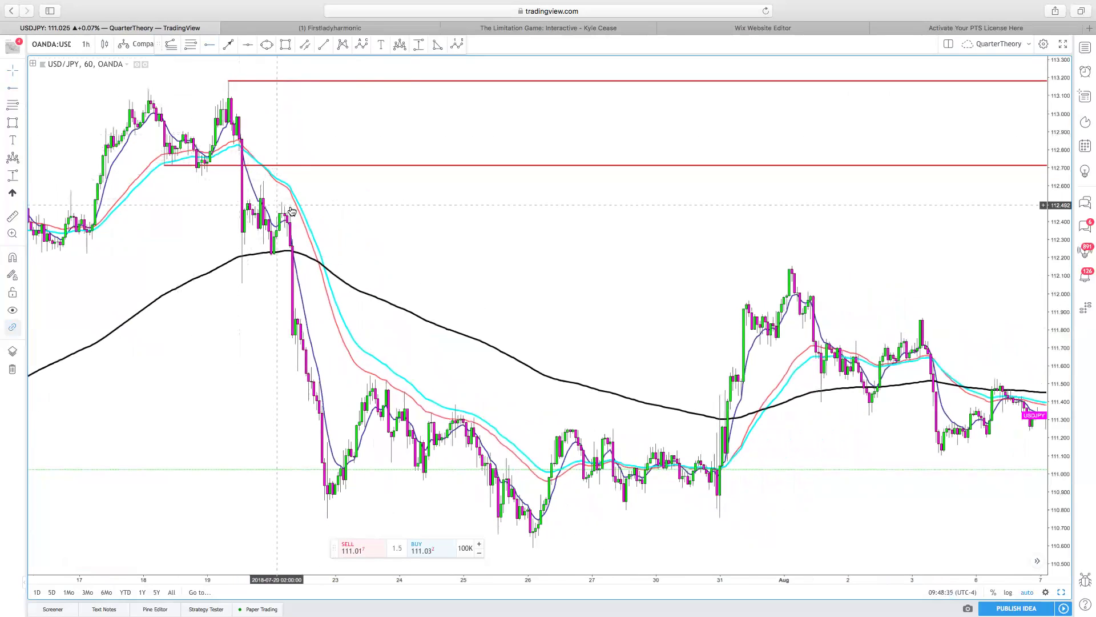
Step: Move the lower horizontal ray's starting point back to the July 12 high, at about 112.77
{"action": "scroll", "coordinate": [360, 215], "scroll_direction": "left", "scroll_amount": 10}
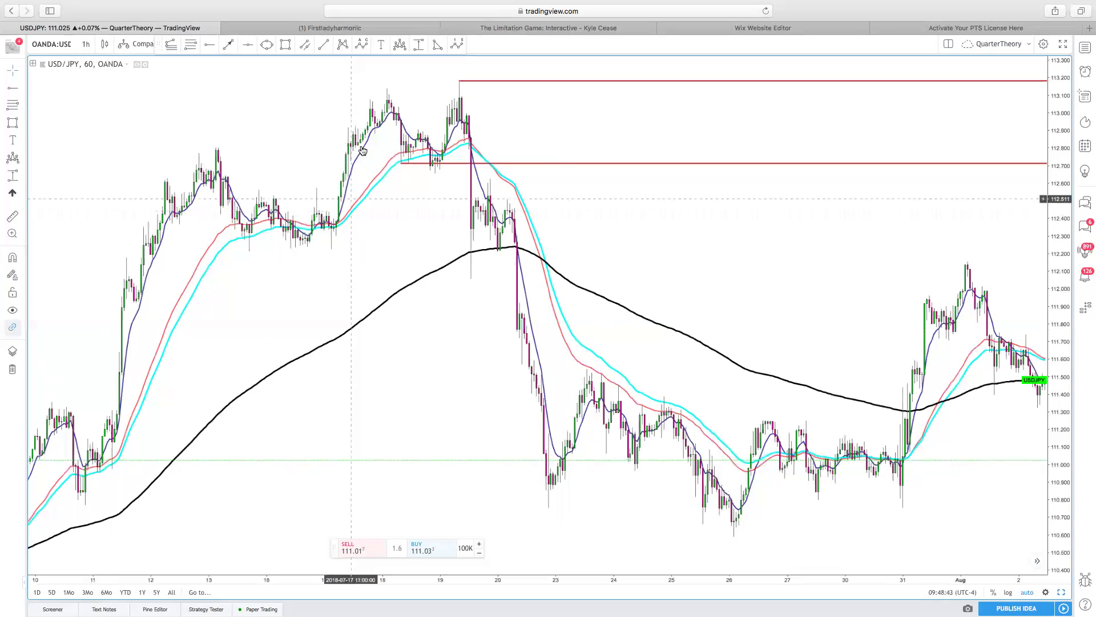
{"action": "left_click_drag", "start_coordinate": [402, 163], "coordinate": [278, 161]}
{"action": "left_click_drag", "start_coordinate": [212, 167], "coordinate": [192, 154]}
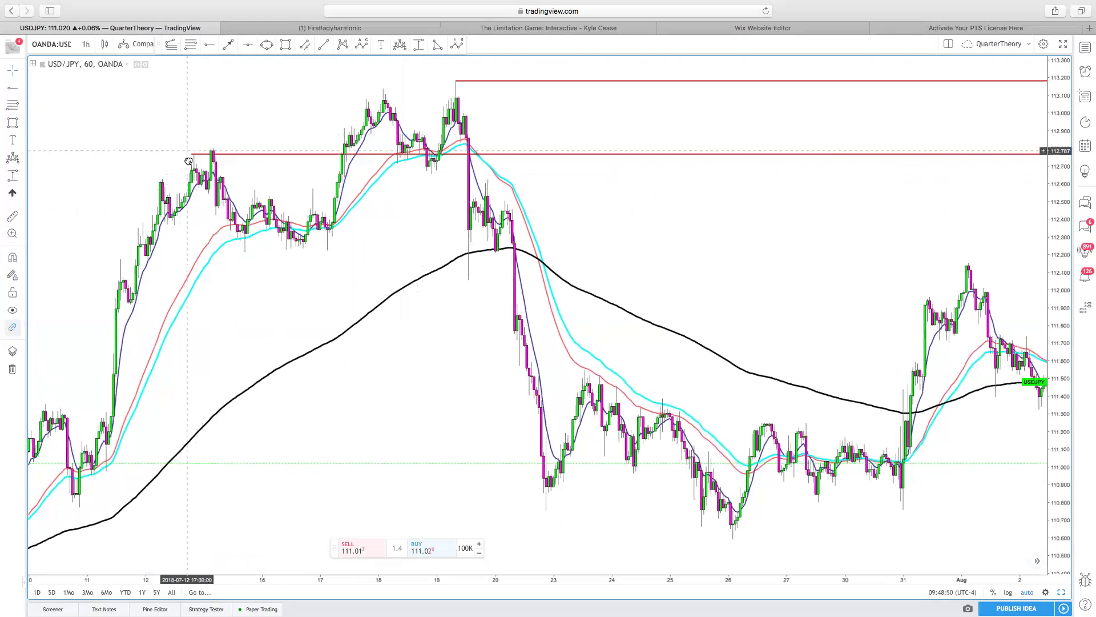
{"action": "scroll", "coordinate": [333, 252], "scroll_direction": "left", "scroll_amount": 1}
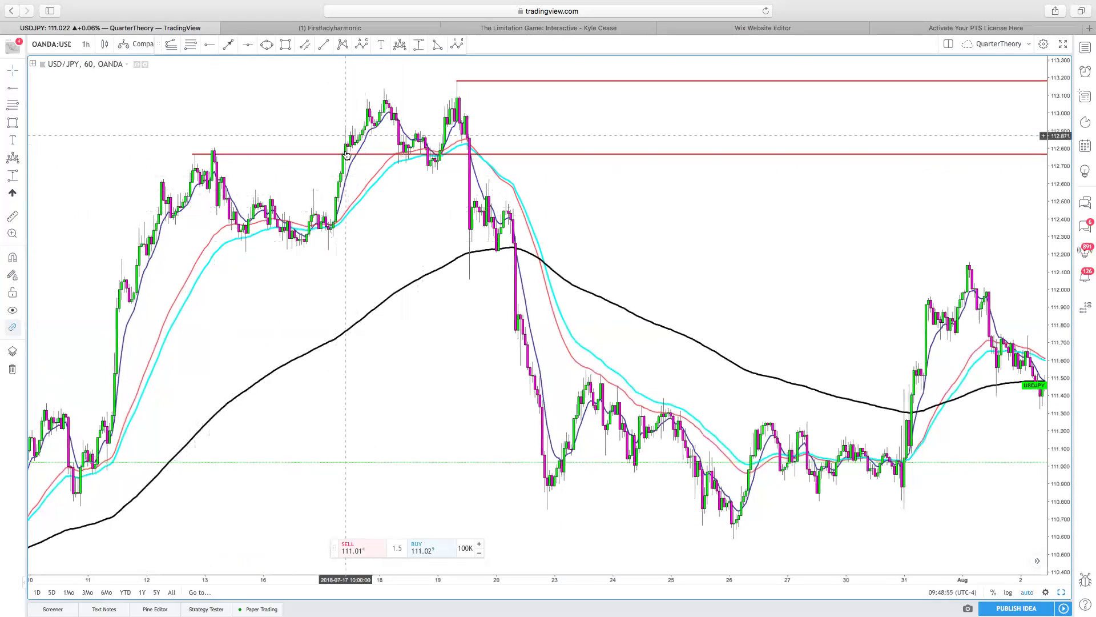
{"action": "left_click_drag", "start_coordinate": [347, 157], "coordinate": [350, 156]}
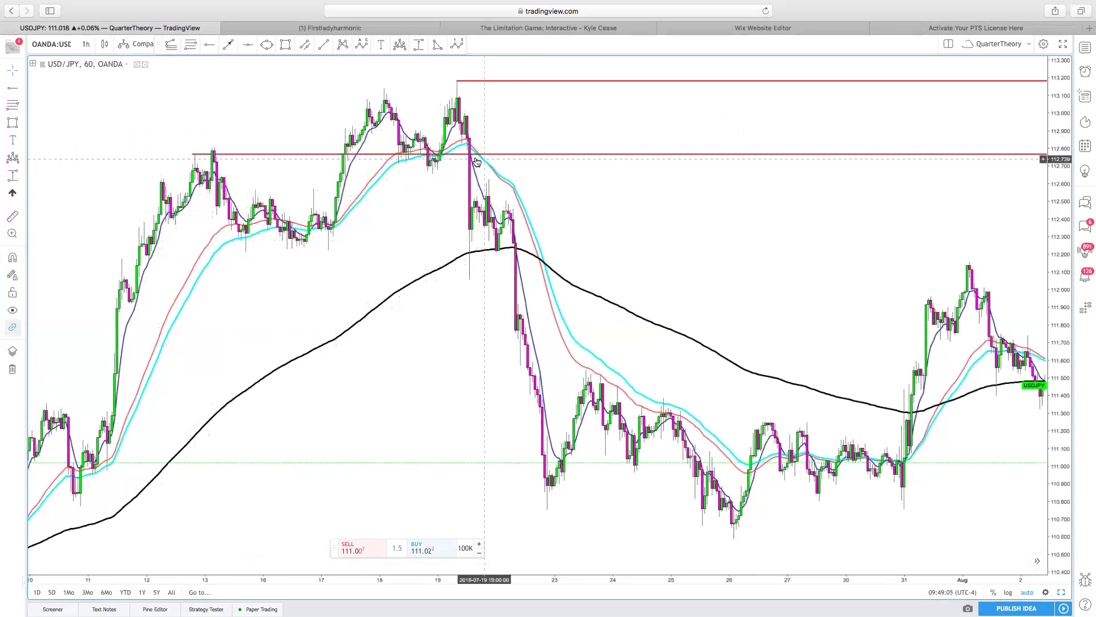
Step: Delete both horizontal rays from the chart
{"action": "scroll", "coordinate": [365, 166], "scroll_direction": "down", "scroll_amount": 5}
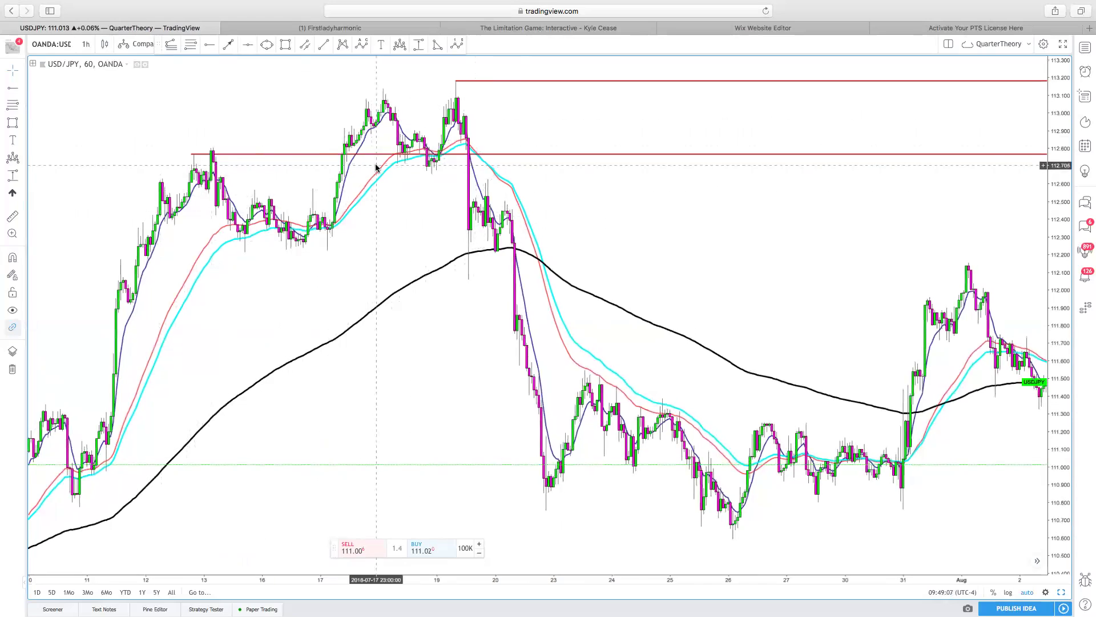
{"action": "scroll", "coordinate": [375, 166], "scroll_direction": "right", "scroll_amount": 5}
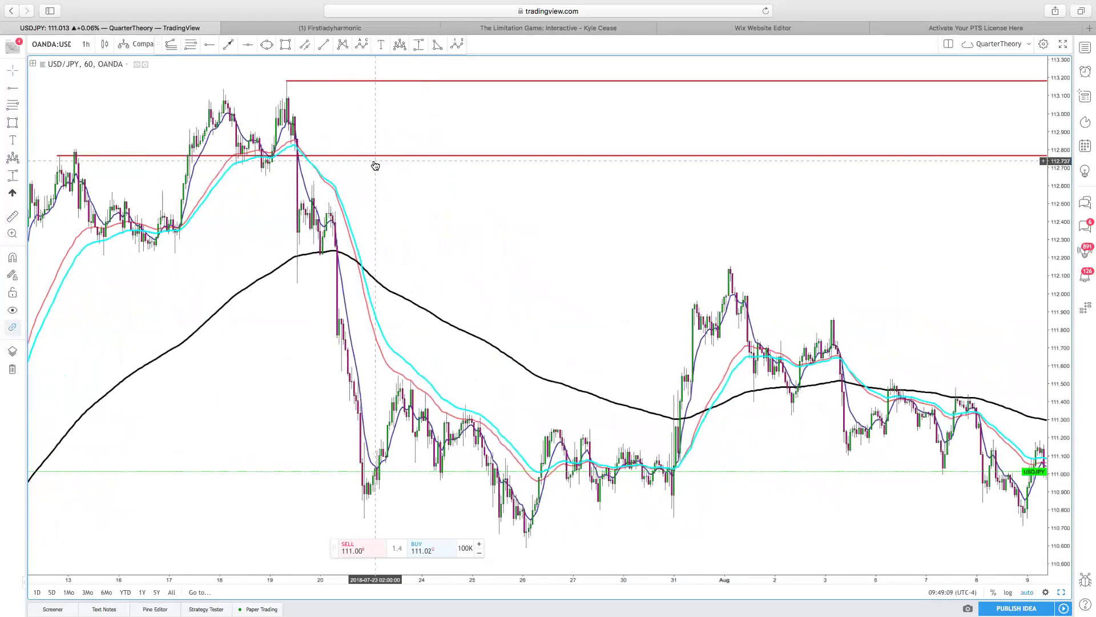
{"action": "left_click", "coordinate": [362, 158]}
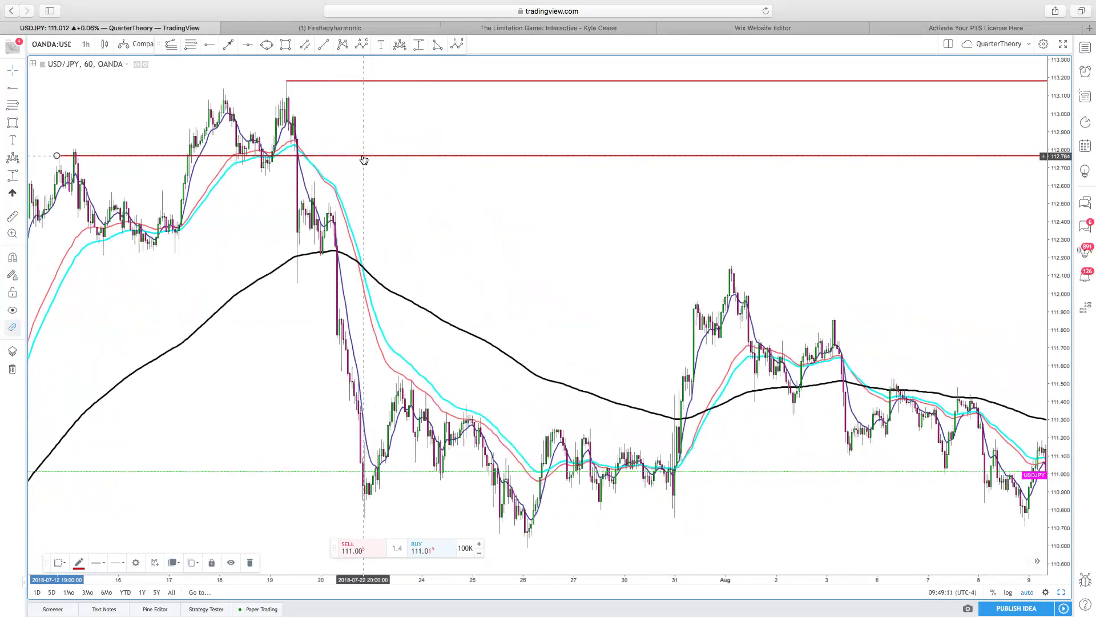
{"action": "key", "text": "Delete"}
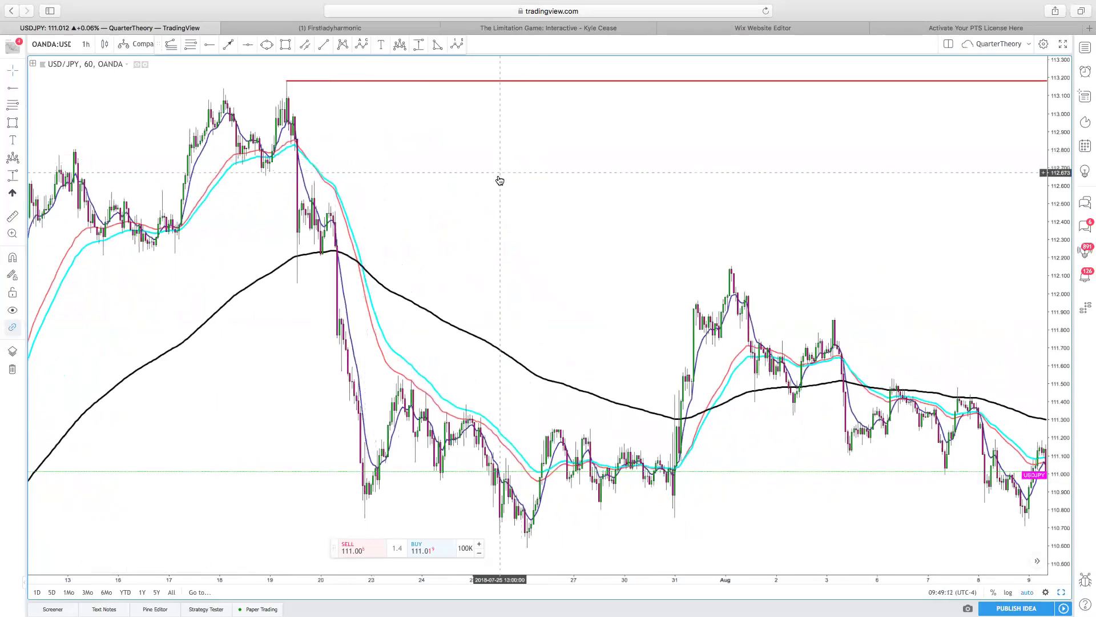
{"action": "scroll", "coordinate": [498, 177], "scroll_direction": "right", "scroll_amount": 3}
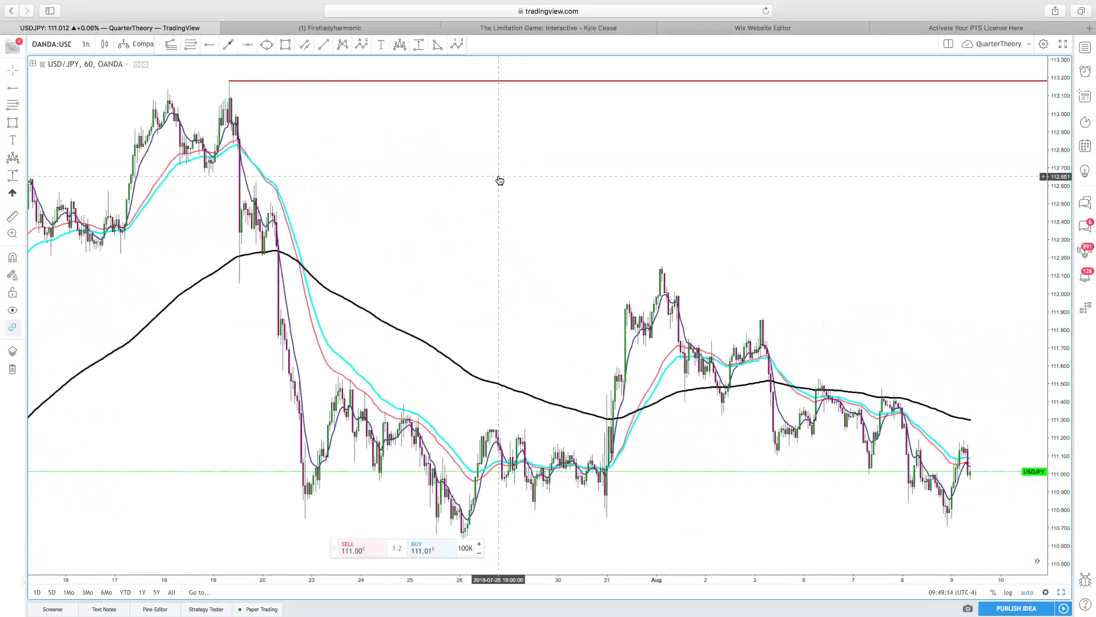
{"action": "left_click", "coordinate": [487, 81]}
{"action": "key", "text": "Delete"}
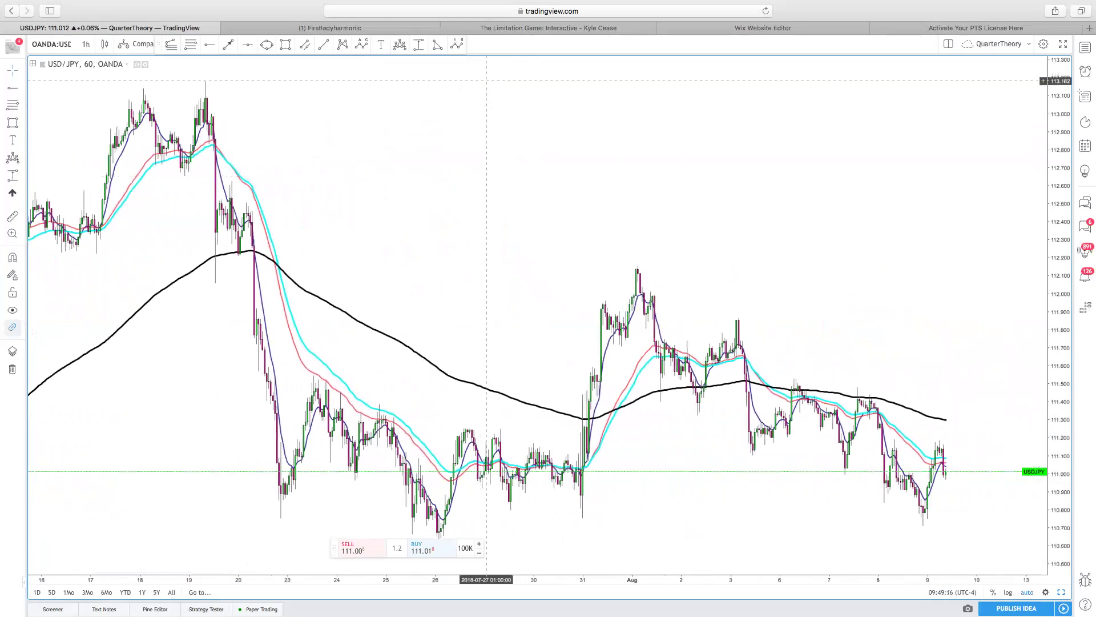
Step: Draw a descending trend line from the July 19 peak, about 113.19, through the August 1 high and extend it to about 111.08
{"action": "scroll", "coordinate": [488, 89], "scroll_direction": "down", "scroll_amount": 5}
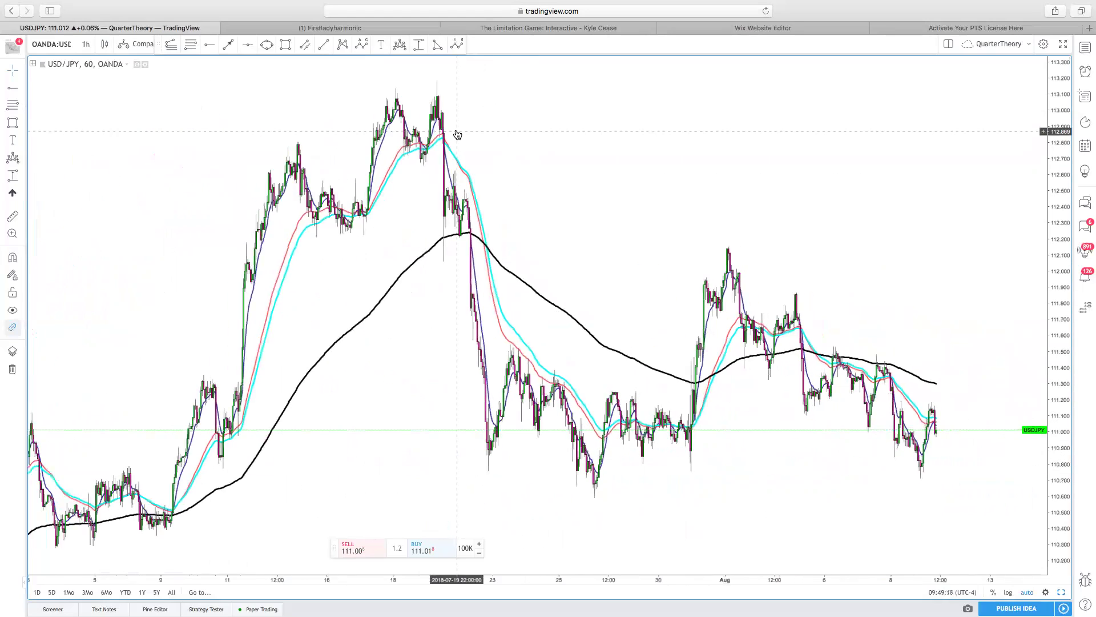
{"action": "scroll", "coordinate": [489, 143], "scroll_direction": "up", "scroll_amount": 2}
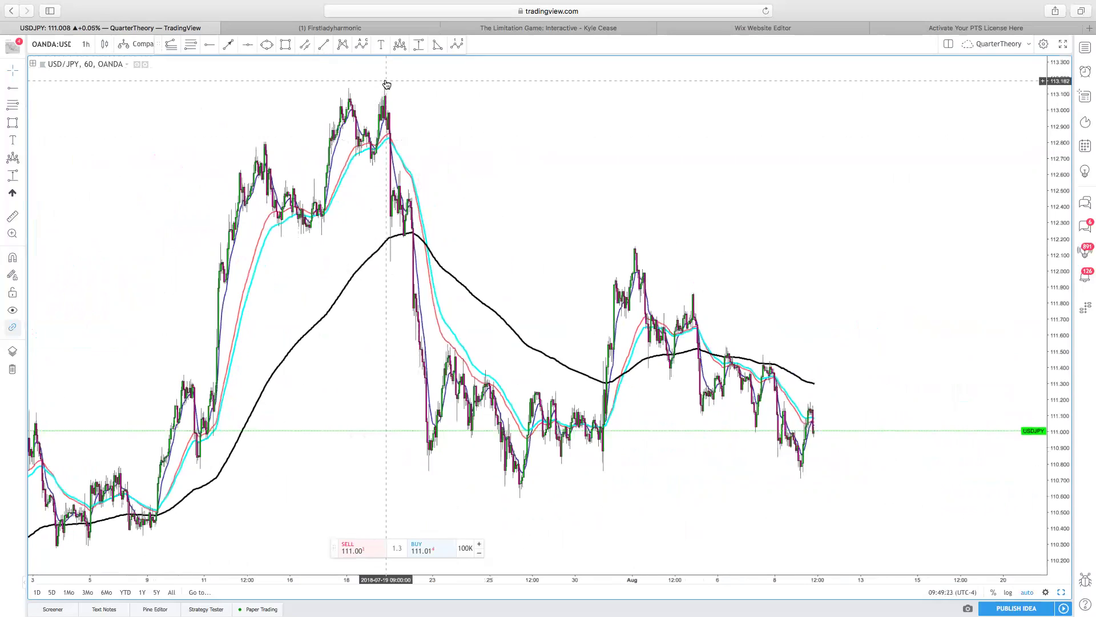
{"action": "left_click", "coordinate": [323, 43]}
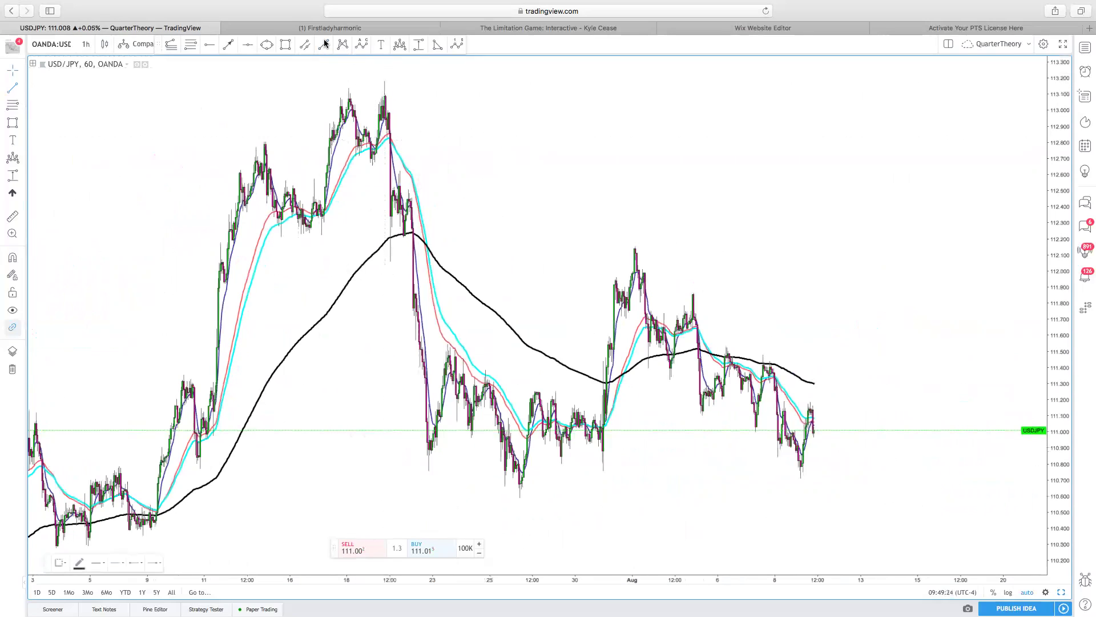
{"action": "left_click", "coordinate": [383, 80]}
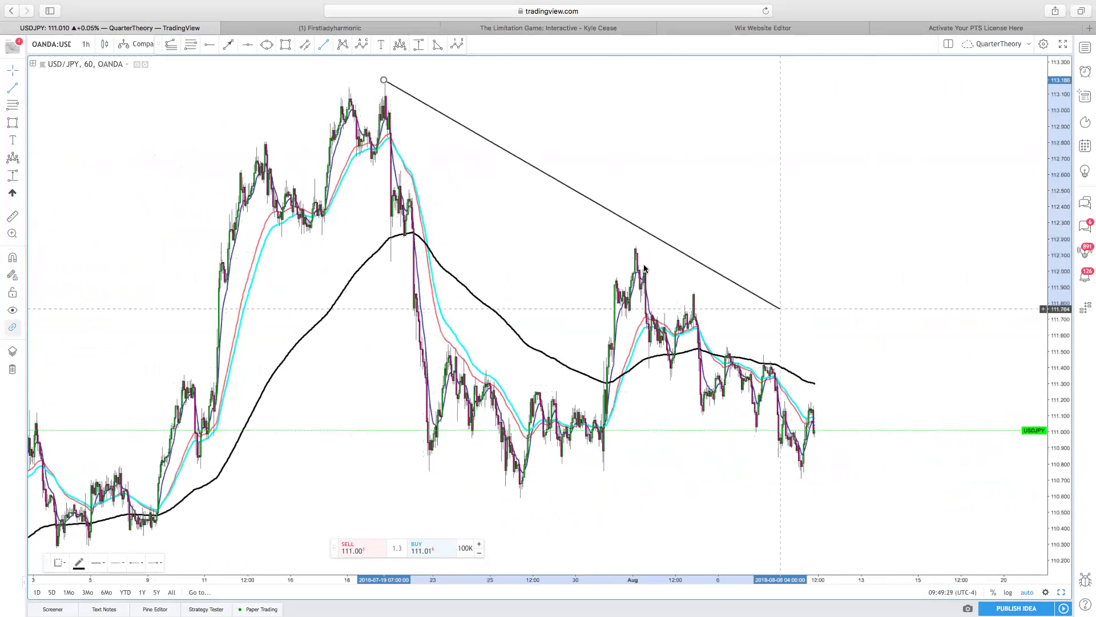
{"action": "left_click", "coordinate": [637, 248]}
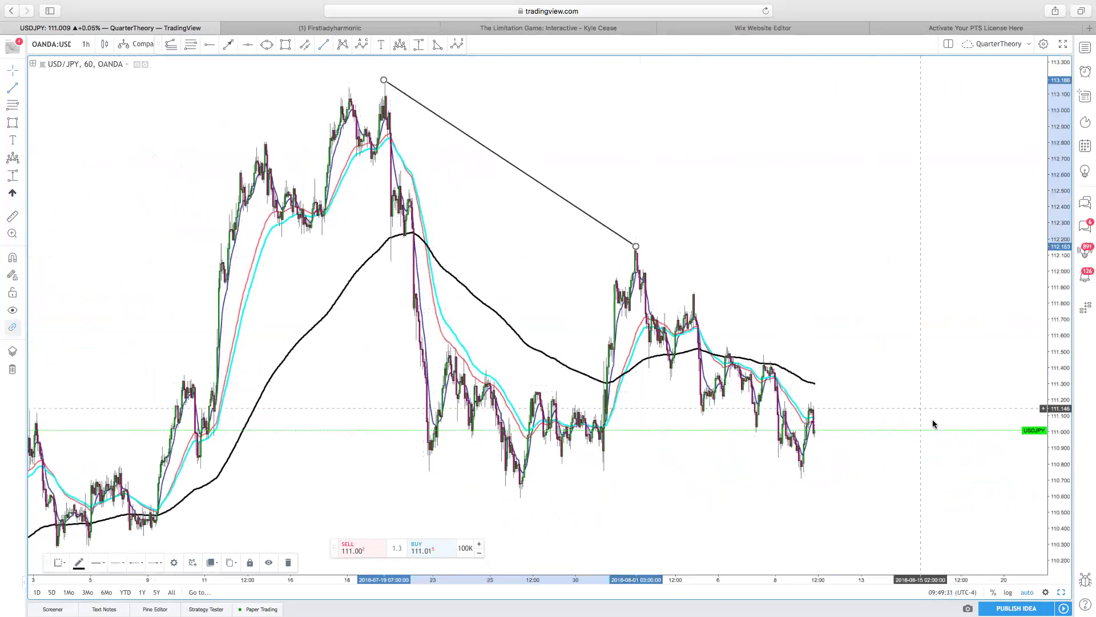
{"action": "mouse_move", "coordinate": [637, 247]}
{"action": "left_mouse_down"}
{"action": "mouse_move", "coordinate": [913, 460]}
{"action": "mouse_move", "coordinate": [876, 406]}
{"action": "mouse_move", "coordinate": [901, 422]}
{"action": "left_mouse_up"}
{"action": "left_click", "coordinate": [681, 275]}
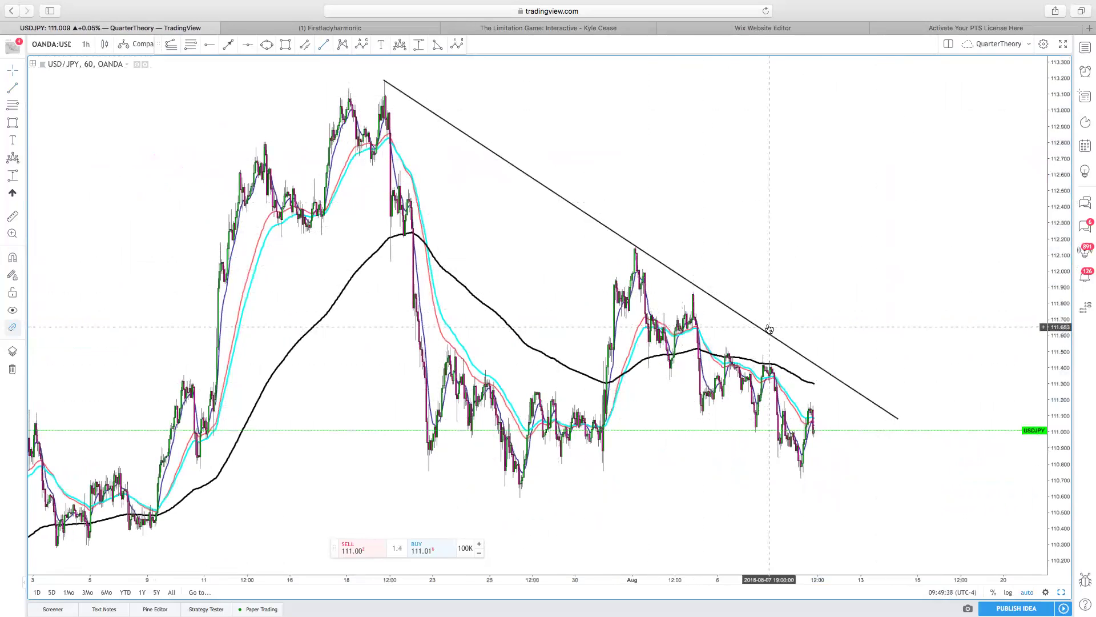
Step: Add a "sell zone" text label below the descending trend line, near July 24 at about 112.52
{"action": "scroll", "coordinate": [766, 326], "scroll_direction": "right", "scroll_amount": 5}
{"action": "scroll", "coordinate": [667, 294], "scroll_direction": "left", "scroll_amount": 1}
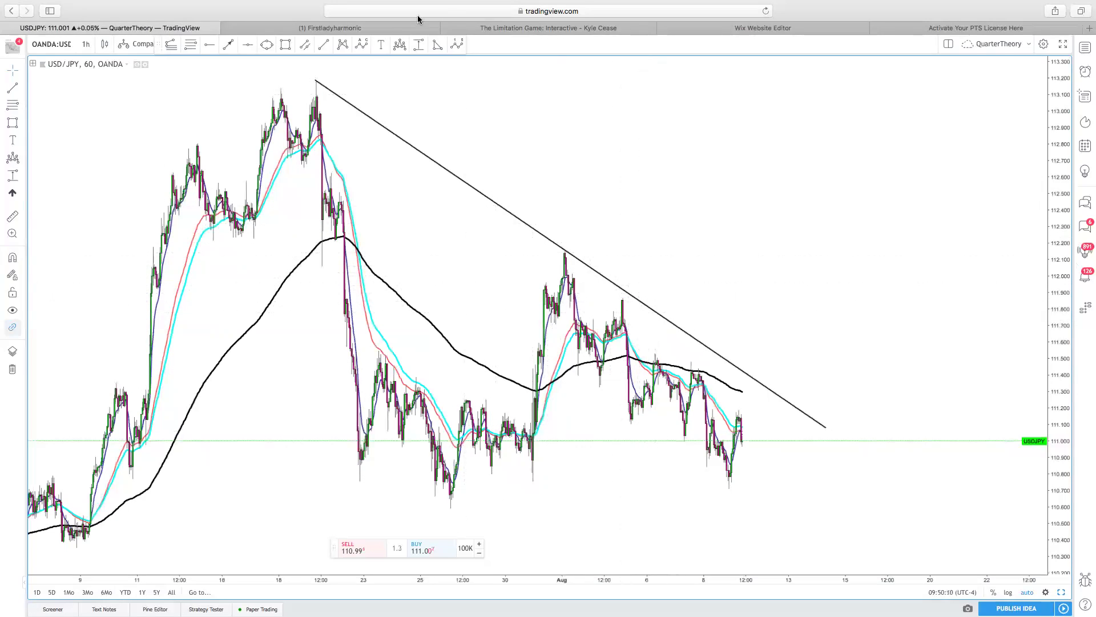
{"action": "left_click", "coordinate": [381, 46]}
{"action": "left_click", "coordinate": [394, 188]}
{"action": "type", "text": "sell zone"}
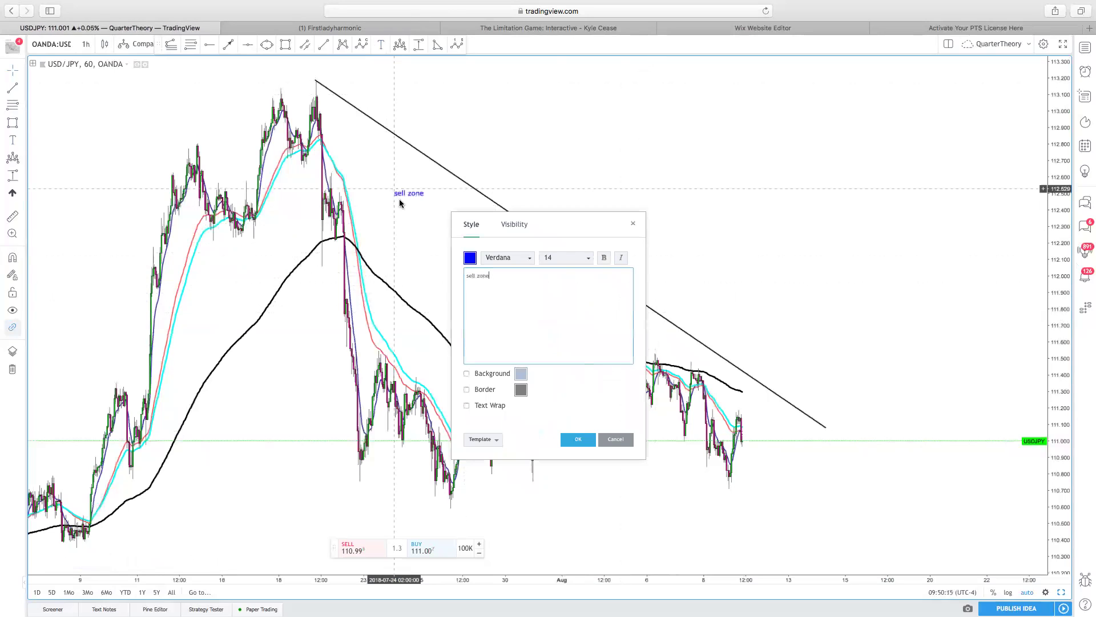
{"action": "left_click", "coordinate": [591, 175]}
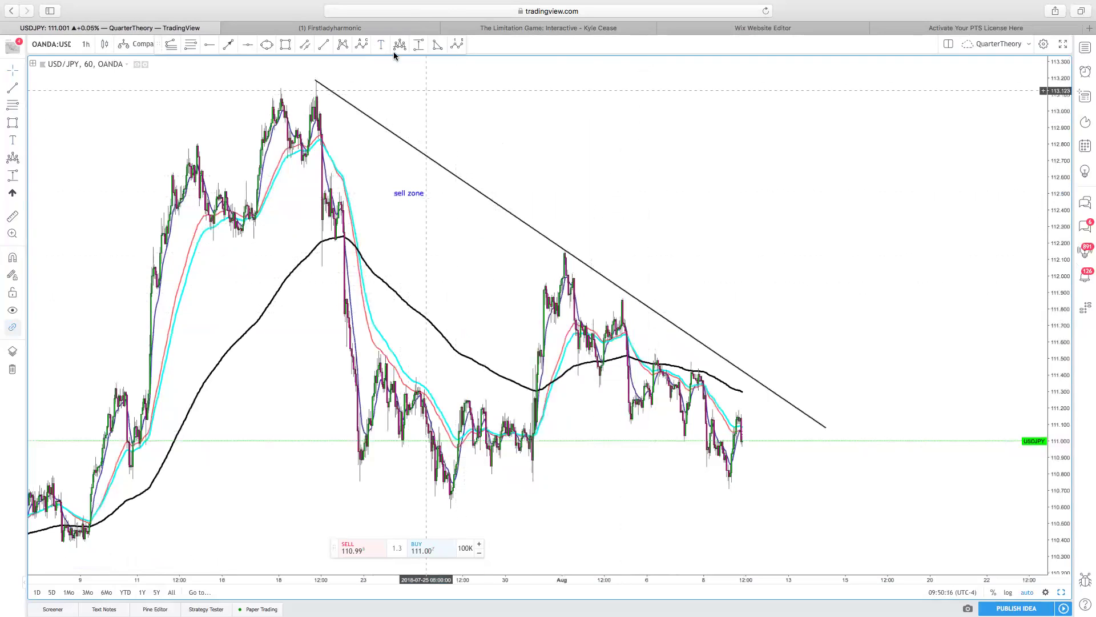
Step: Add a "buy zone" text label above the descending trend line and place it roughly level with the "sell zone" label
{"action": "left_click", "coordinate": [512, 182]}
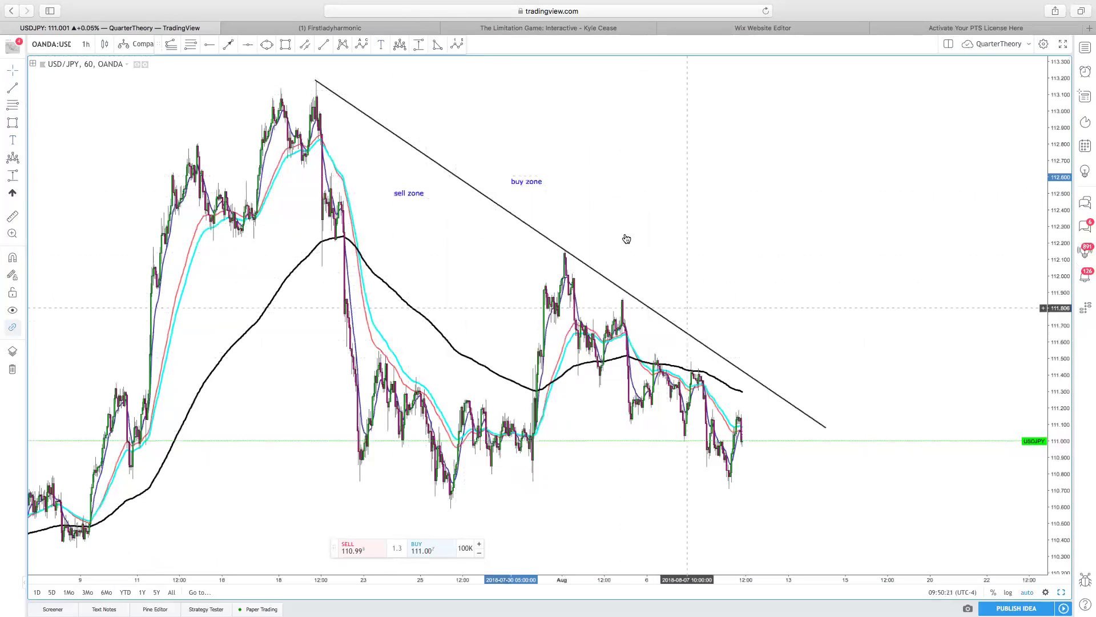
{"action": "left_click", "coordinate": [693, 237]}
{"action": "left_click_drag", "start_coordinate": [534, 184], "coordinate": [538, 199]}
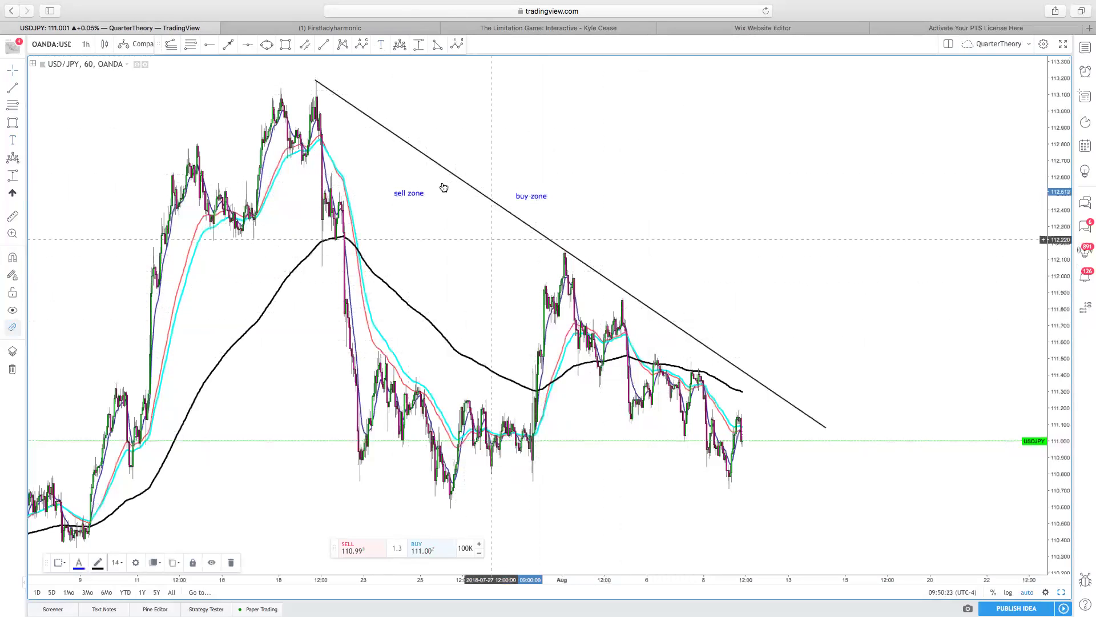
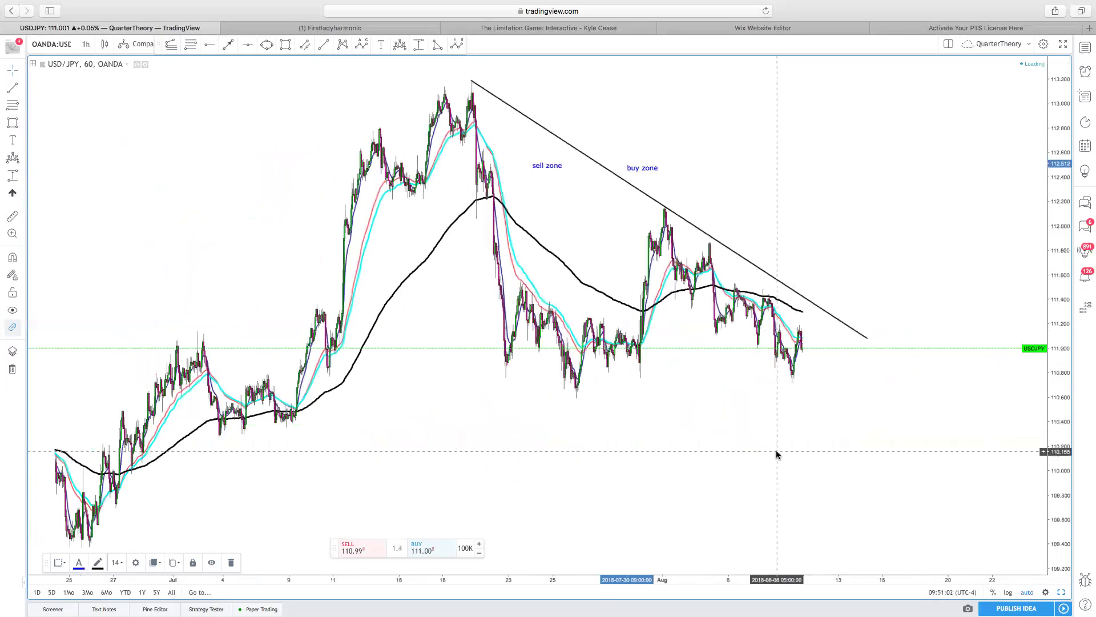
Step: Draw an ascending trend line from the late-June low near 109.4 along the July 26 low, extending past the descending trend line
{"action": "scroll", "coordinate": [731, 396], "scroll_direction": "down", "scroll_amount": 4}
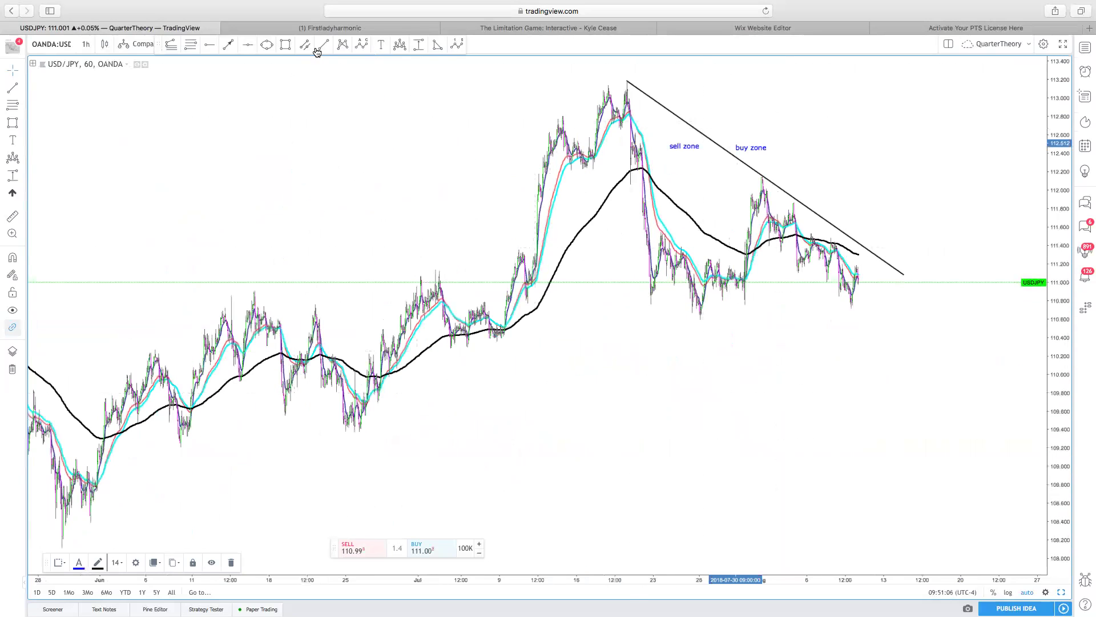
{"action": "scroll", "coordinate": [385, 427], "scroll_direction": "up", "scroll_amount": 3}
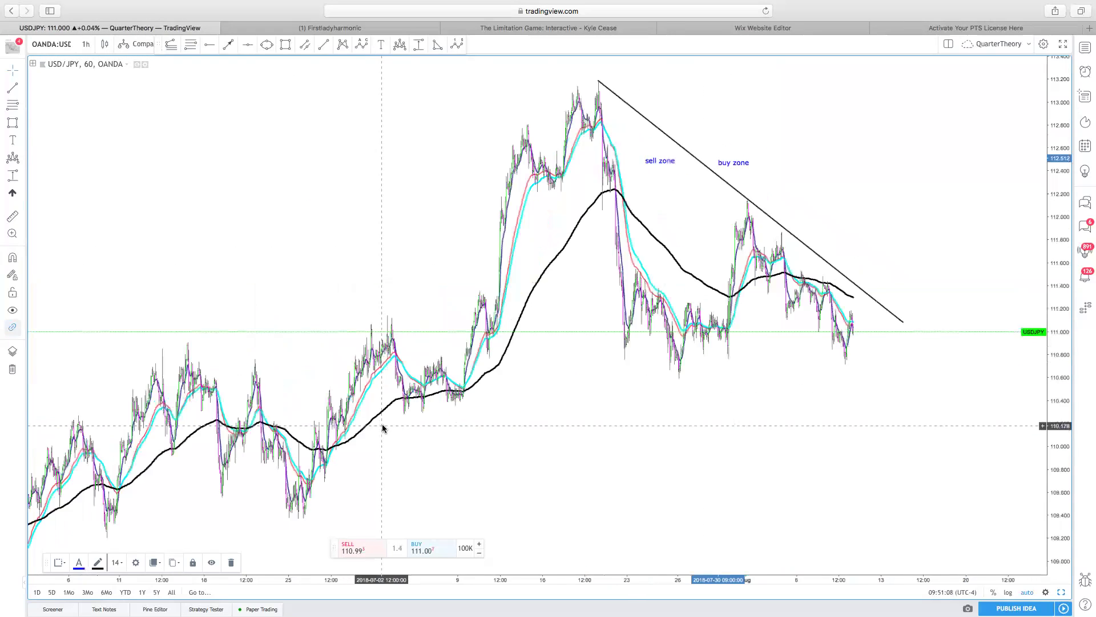
{"action": "scroll", "coordinate": [281, 489], "scroll_direction": "down", "scroll_amount": 2}
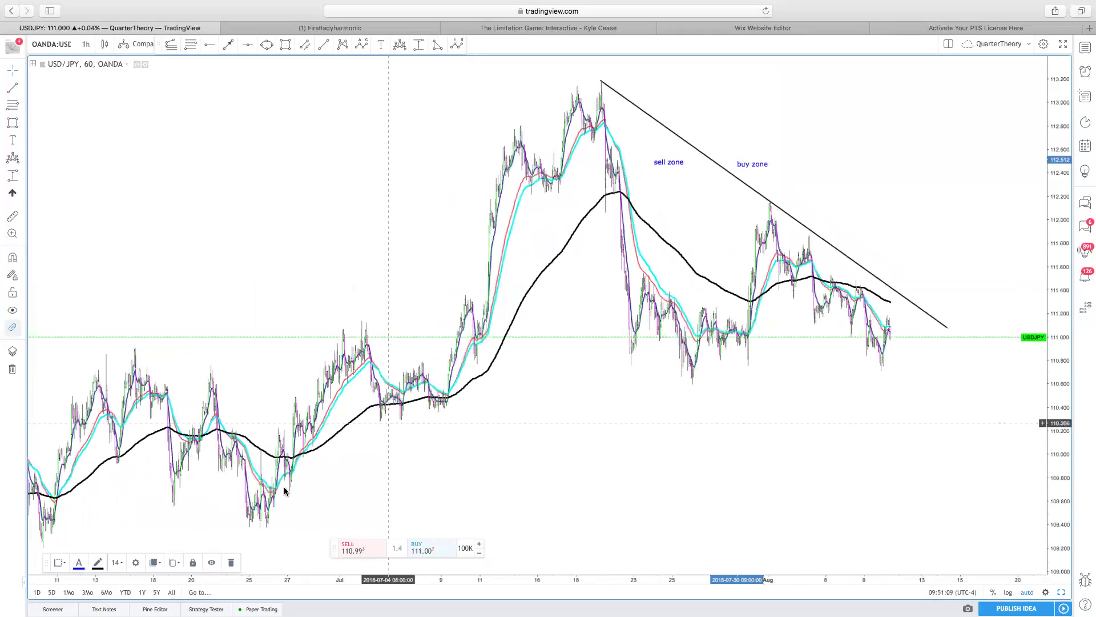
{"action": "left_click", "coordinate": [270, 533]}
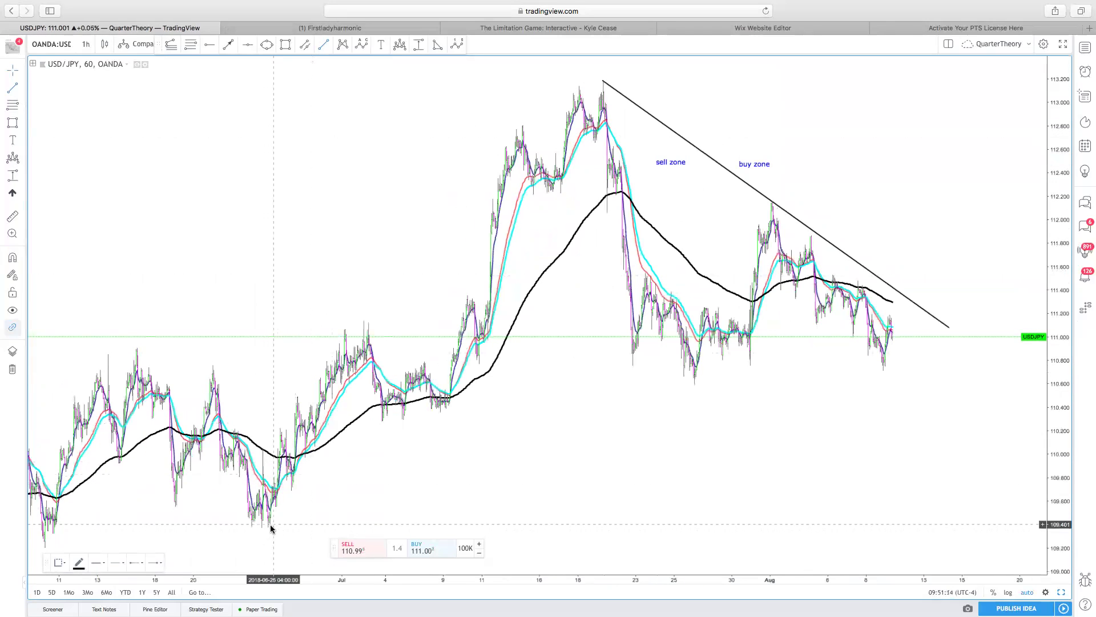
{"action": "left_click_drag", "start_coordinate": [267, 525], "coordinate": [945, 305]}
{"action": "left_click", "coordinate": [903, 395]}
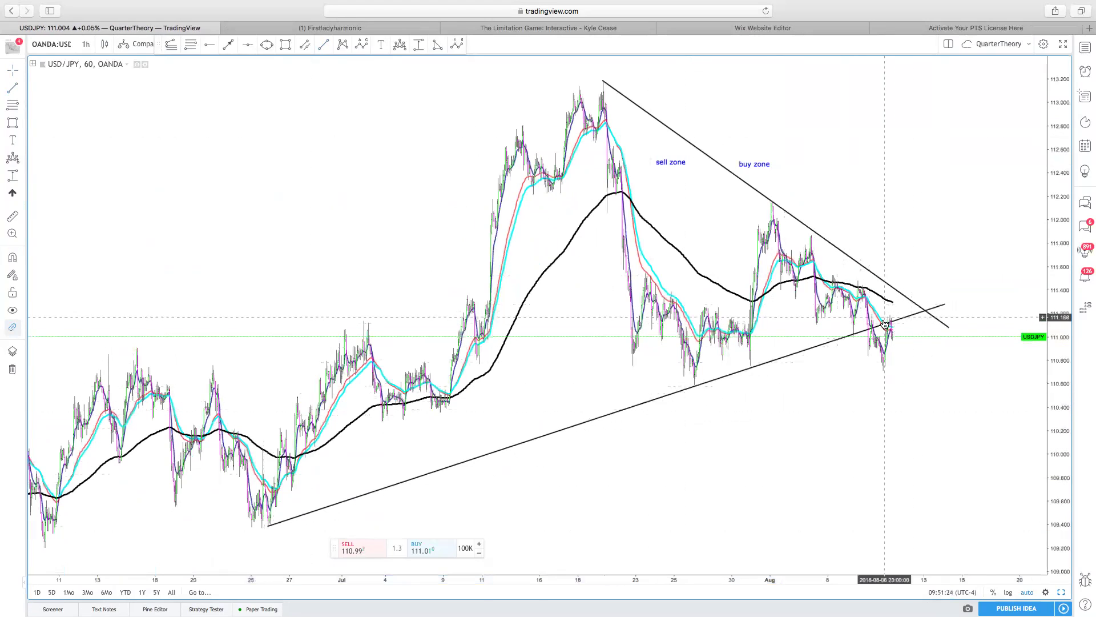
Step: Raise the ascending trend line's far end slightly, to about 111.30 on August 14
{"action": "scroll", "coordinate": [874, 366], "scroll_direction": "up", "scroll_amount": 3}
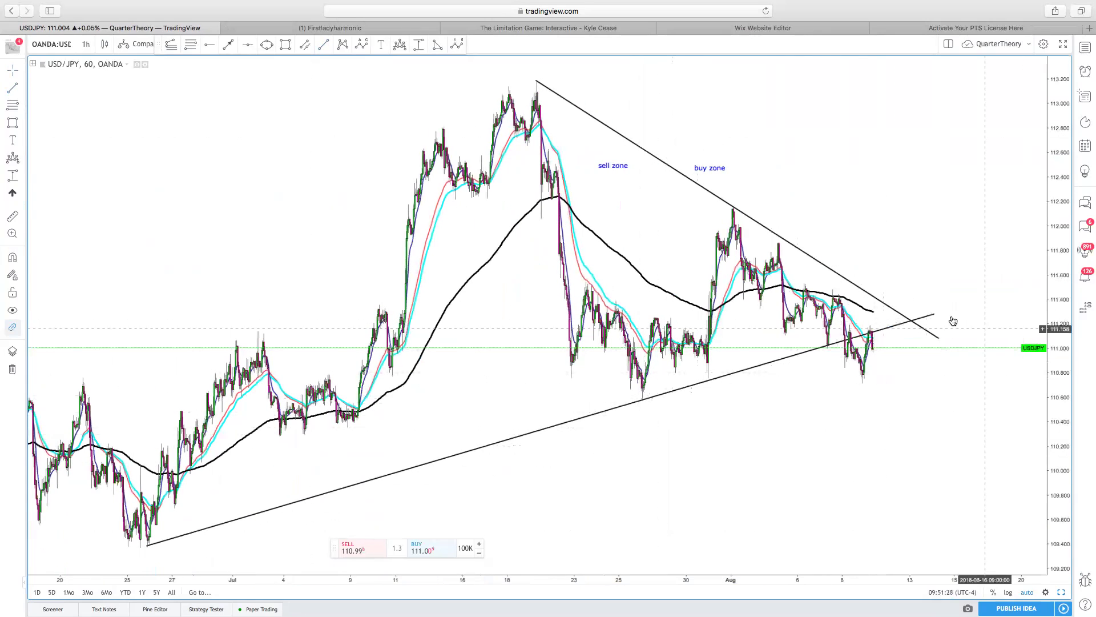
{"action": "left_click", "coordinate": [935, 316]}
{"action": "left_click_drag", "start_coordinate": [936, 317], "coordinate": [935, 314]}
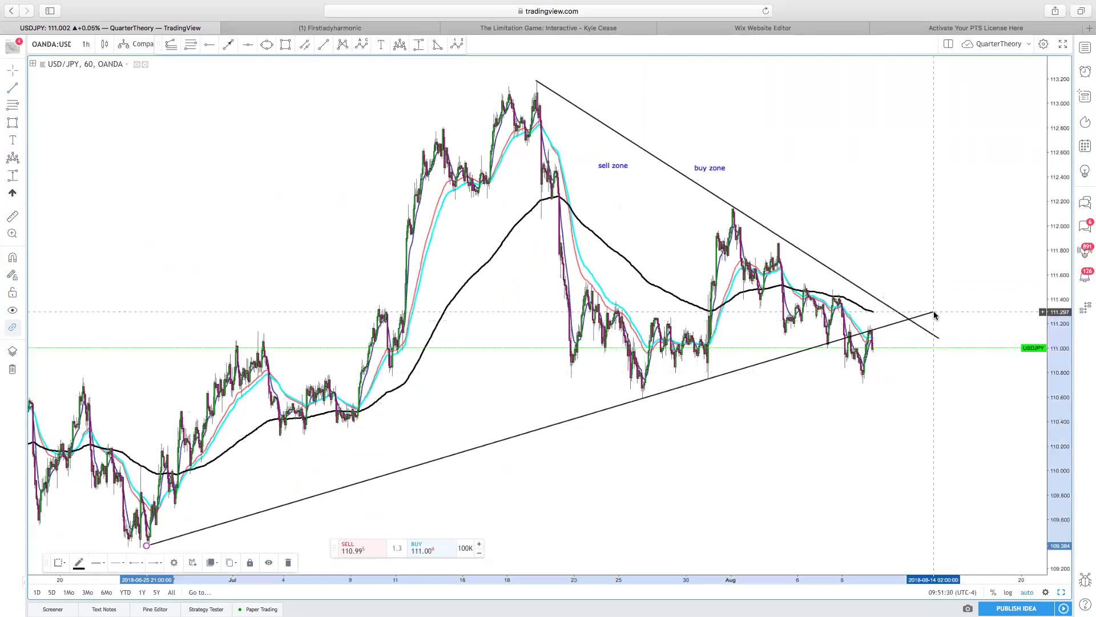
{"action": "left_click", "coordinate": [836, 408]}
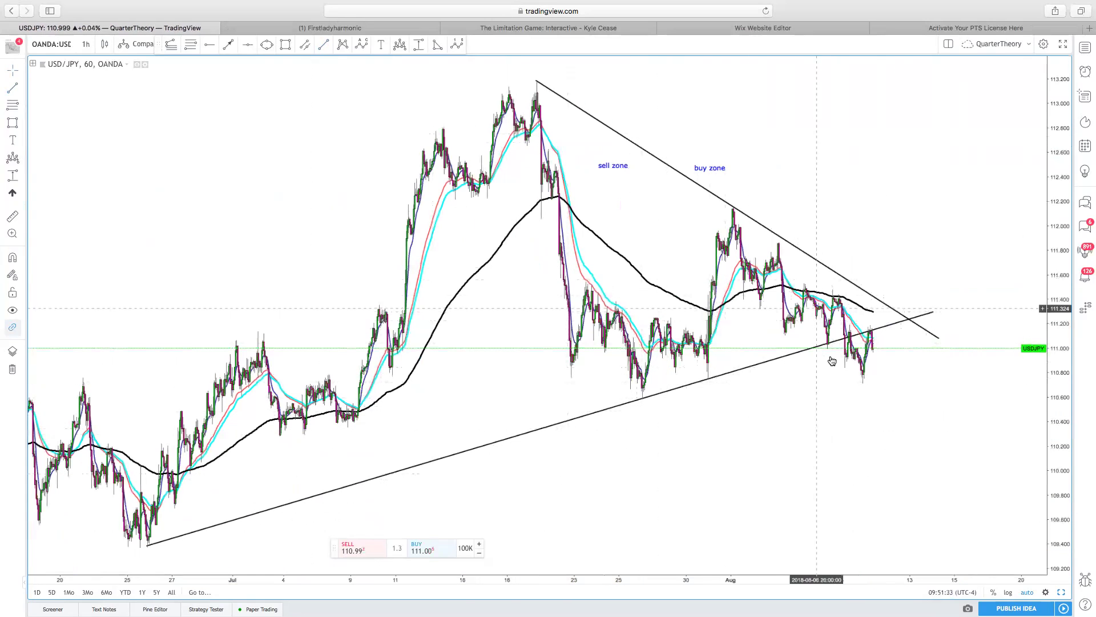
Step: Examine how price moves between the two converging trend lines and around their crossing
{"action": "scroll", "coordinate": [122, 443], "scroll_direction": "down", "scroll_amount": 6}
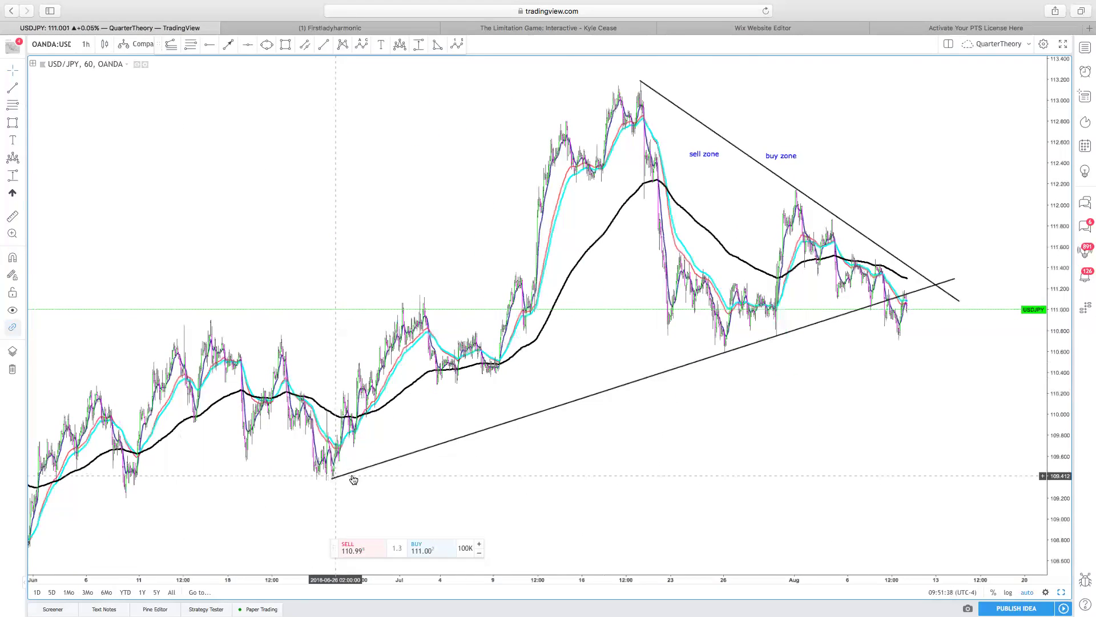
{"action": "scroll", "coordinate": [833, 310], "scroll_direction": "up", "scroll_amount": 5}
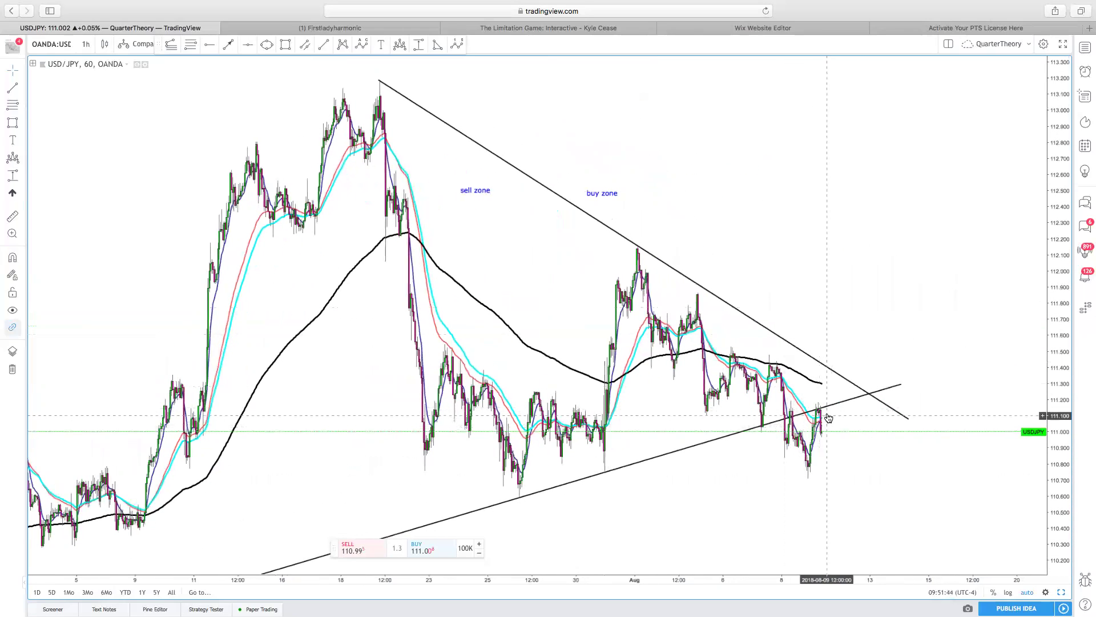
{"action": "left_click", "coordinate": [748, 316]}
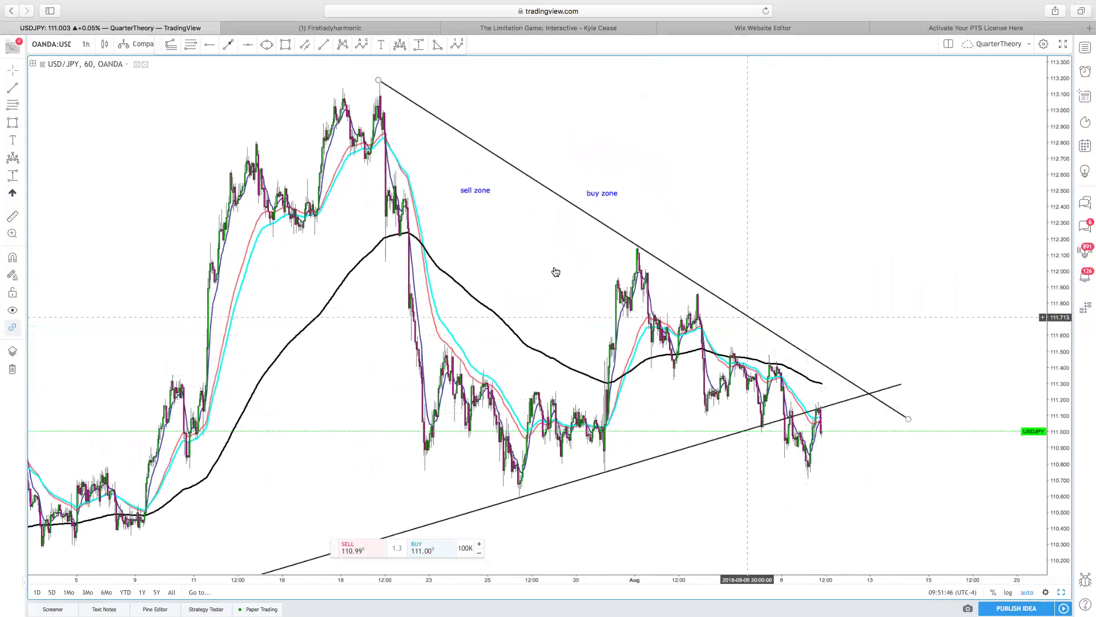
{"action": "left_click", "coordinate": [518, 233]}
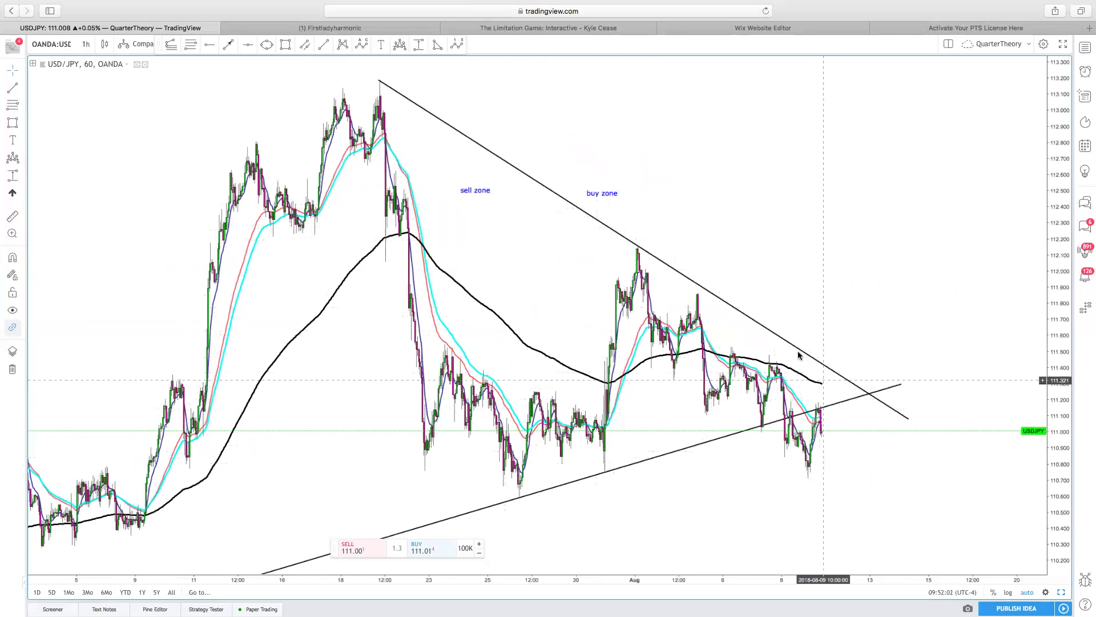
{"action": "scroll", "coordinate": [784, 336], "scroll_direction": "down", "scroll_amount": 3}
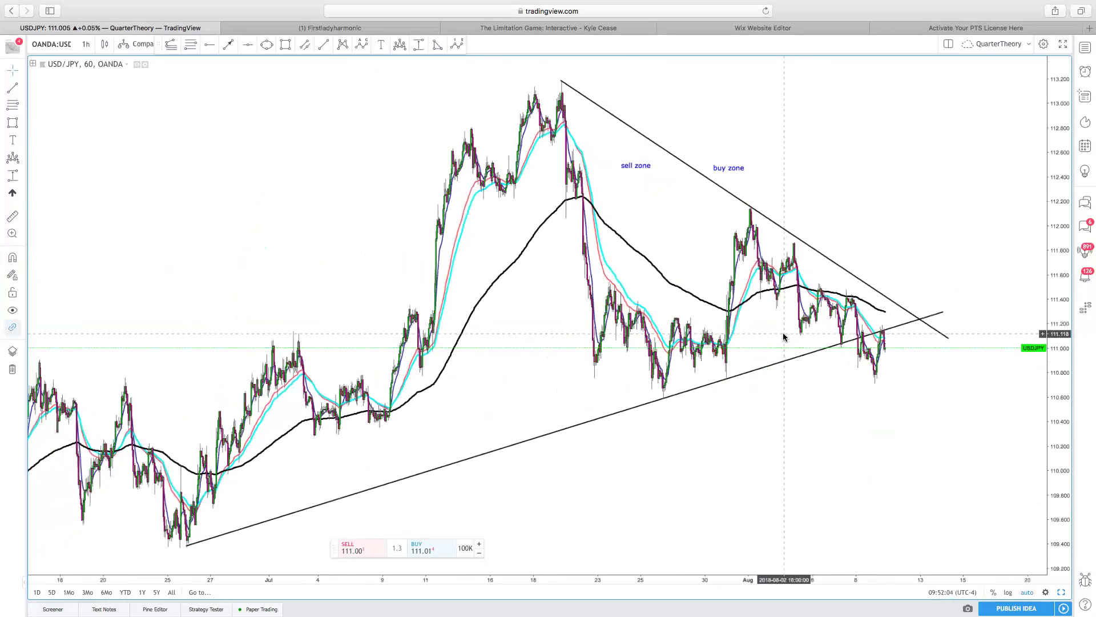
{"action": "scroll", "coordinate": [783, 336], "scroll_direction": "up", "scroll_amount": 2}
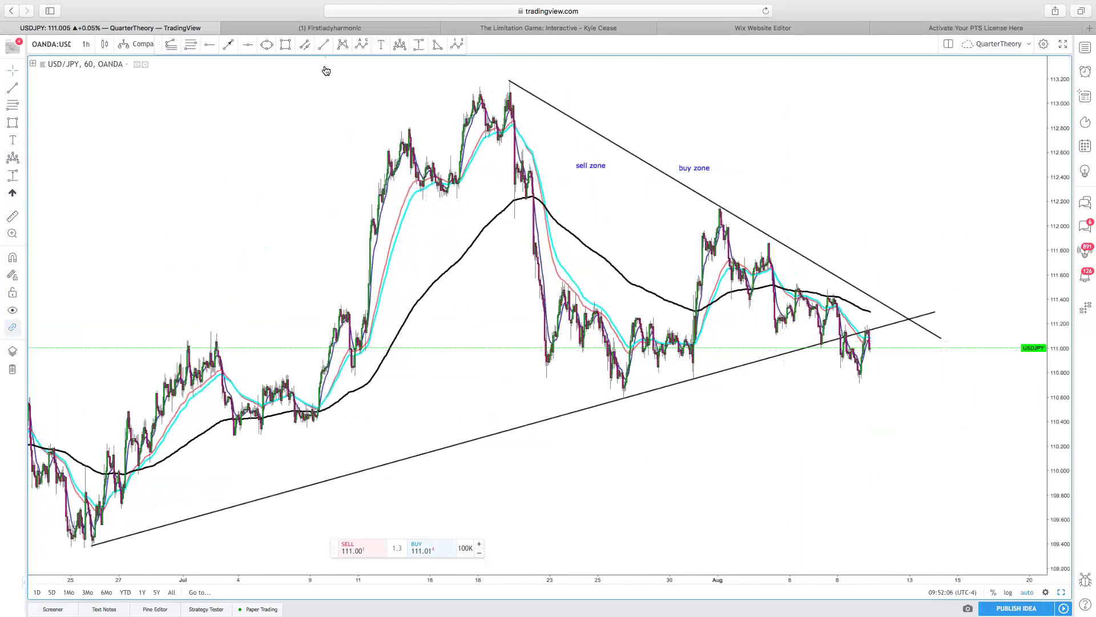
Step: Draw a horizontal ray from the July 17 high at about 113.08
{"action": "scroll", "coordinate": [332, 72], "scroll_direction": "up", "scroll_amount": 3}
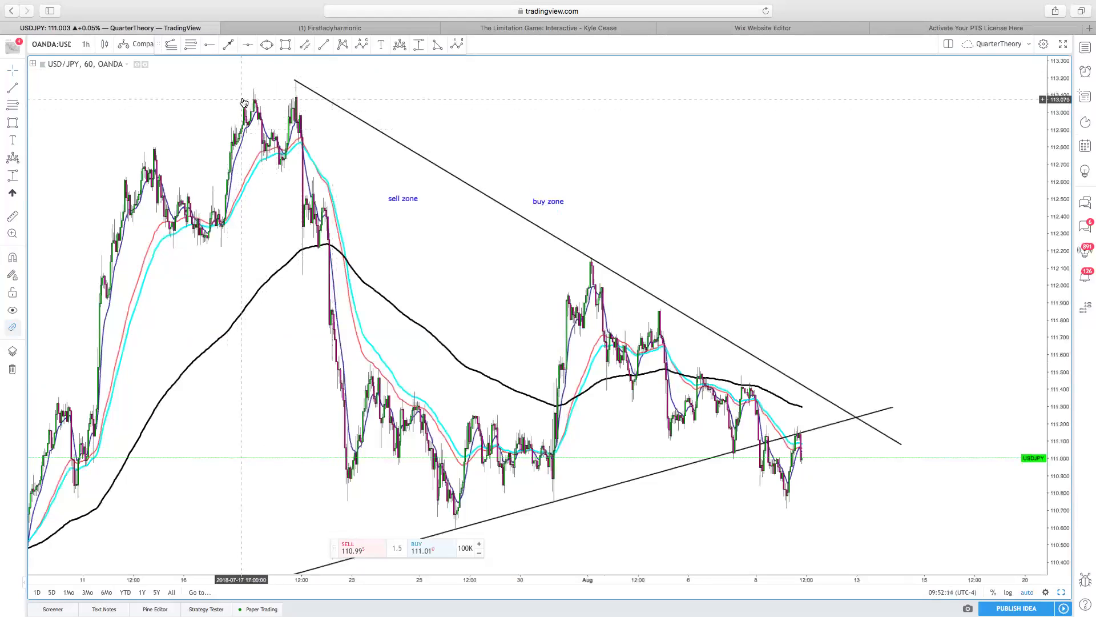
{"action": "left_click", "coordinate": [209, 45]}
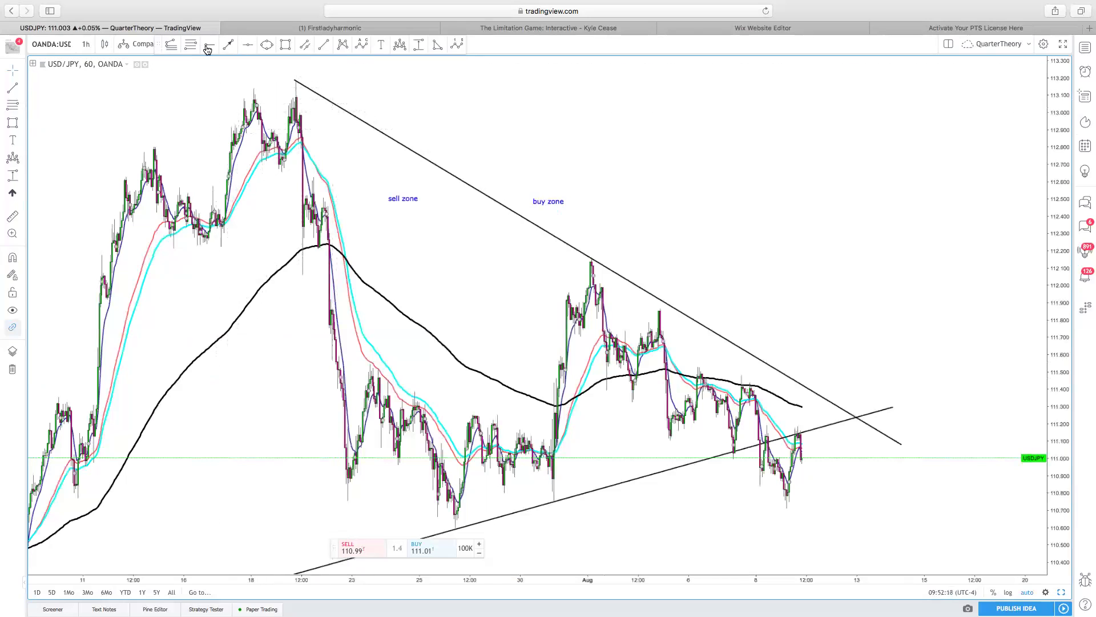
{"action": "left_click", "coordinate": [245, 100]}
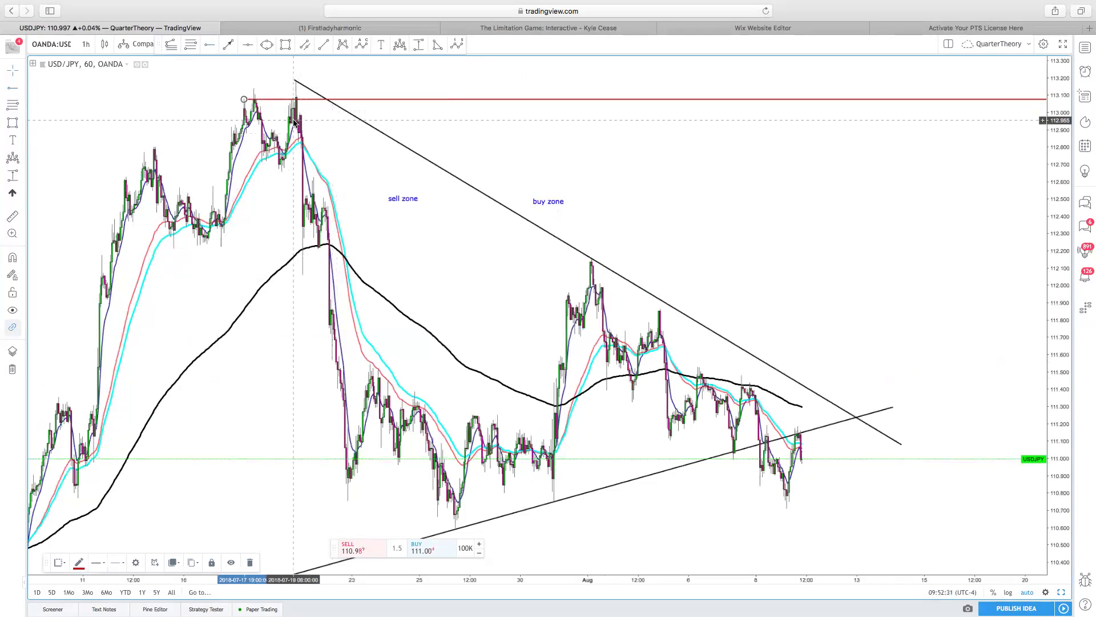
Step: Fine-tune the red horizontal ray's level against the July 17 candles, keeping its start at 18:00 and about 113.08
{"action": "scroll", "coordinate": [294, 122], "scroll_direction": "up", "scroll_amount": 5}
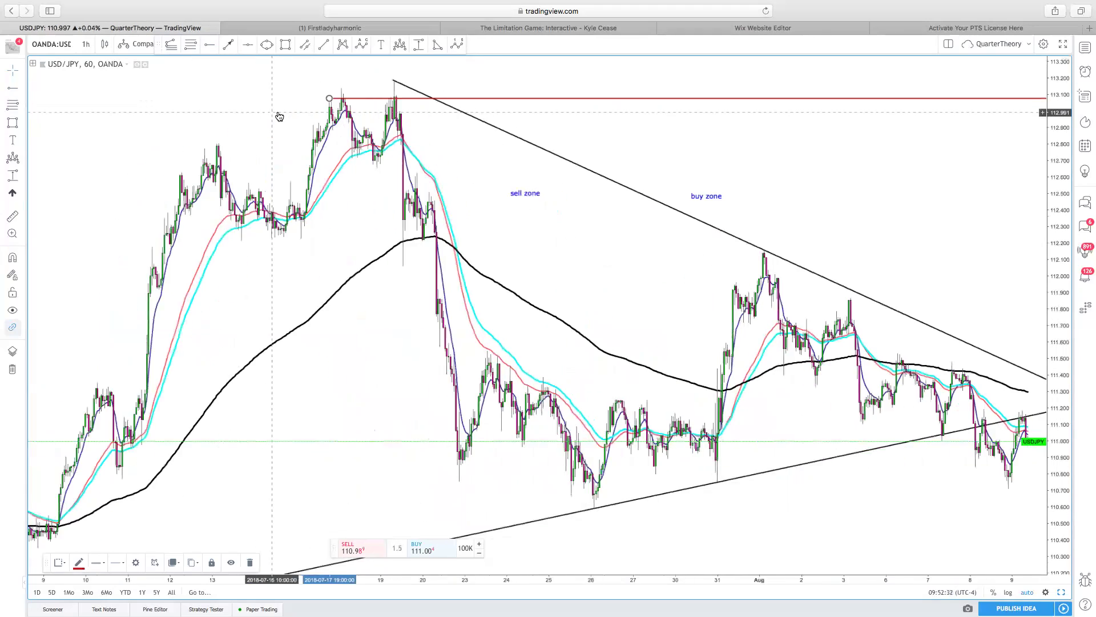
{"action": "scroll", "coordinate": [155, 110], "scroll_direction": "down", "scroll_amount": 2}
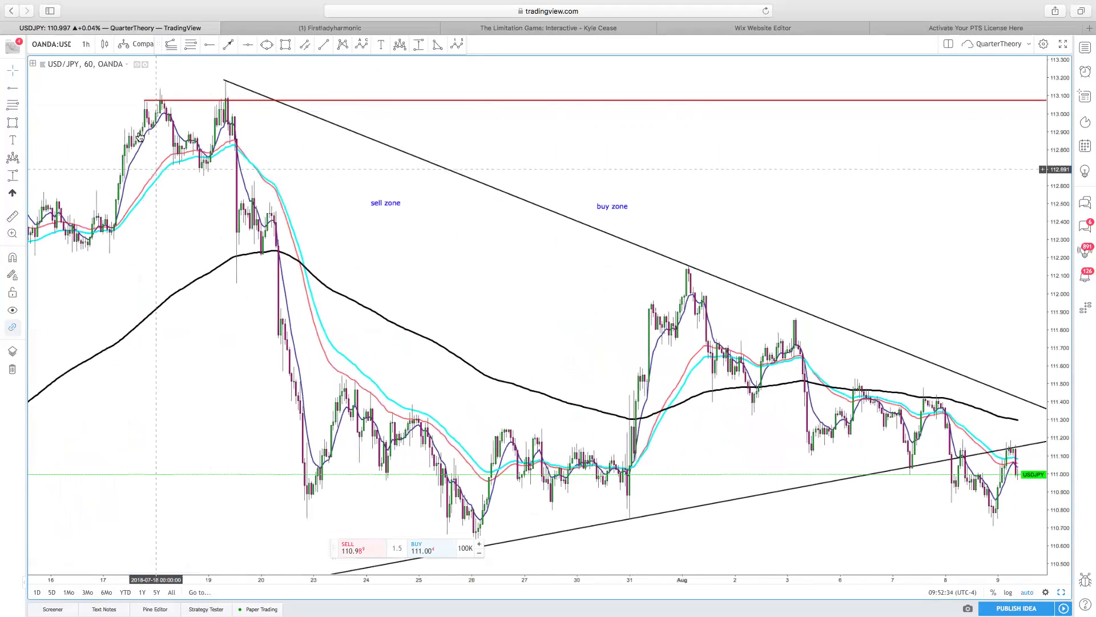
{"action": "left_click_drag", "start_coordinate": [157, 104], "coordinate": [158, 102]}
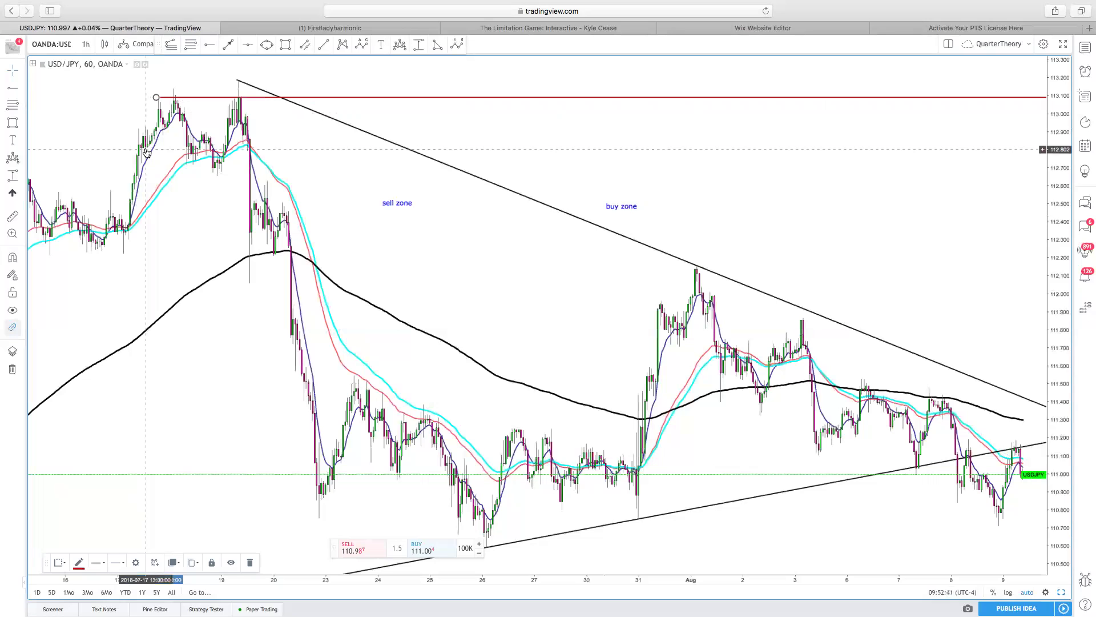
{"action": "left_click", "coordinate": [158, 102]}
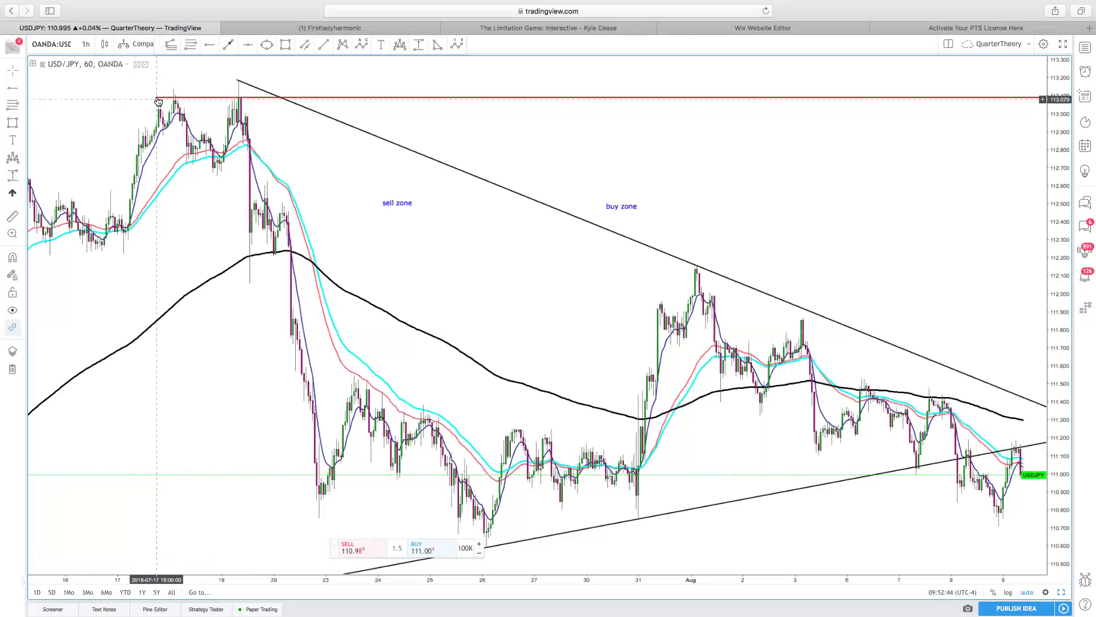
{"action": "left_click_drag", "start_coordinate": [156, 97], "coordinate": [244, 101]}
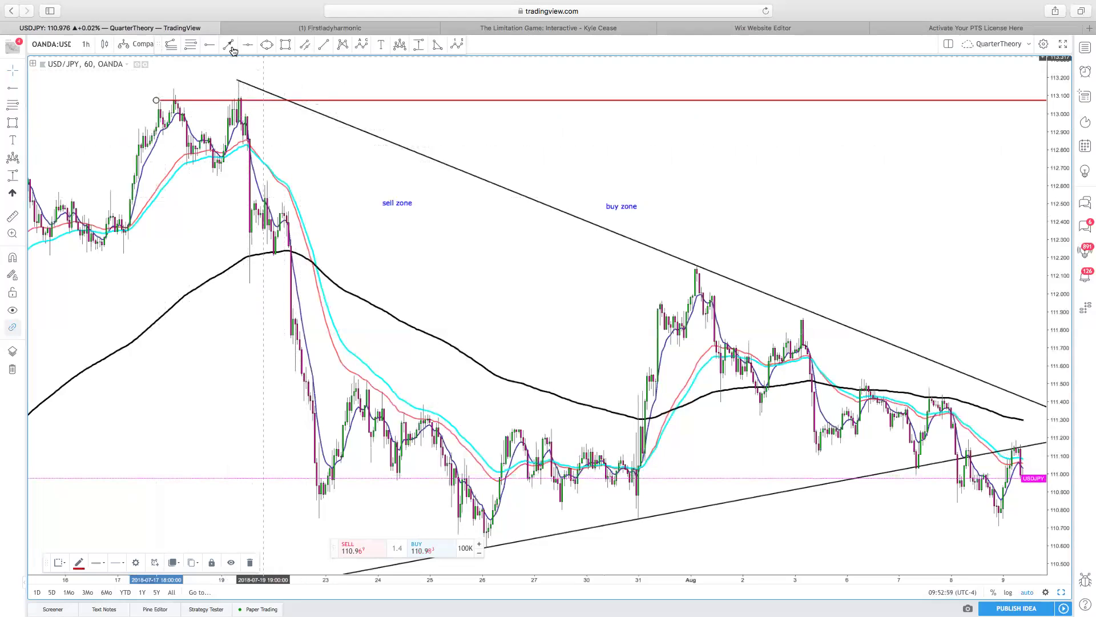
Step: Draw a horizontal ray from July 23 at 21:00, at about 111.06
{"action": "left_click", "coordinate": [206, 48]}
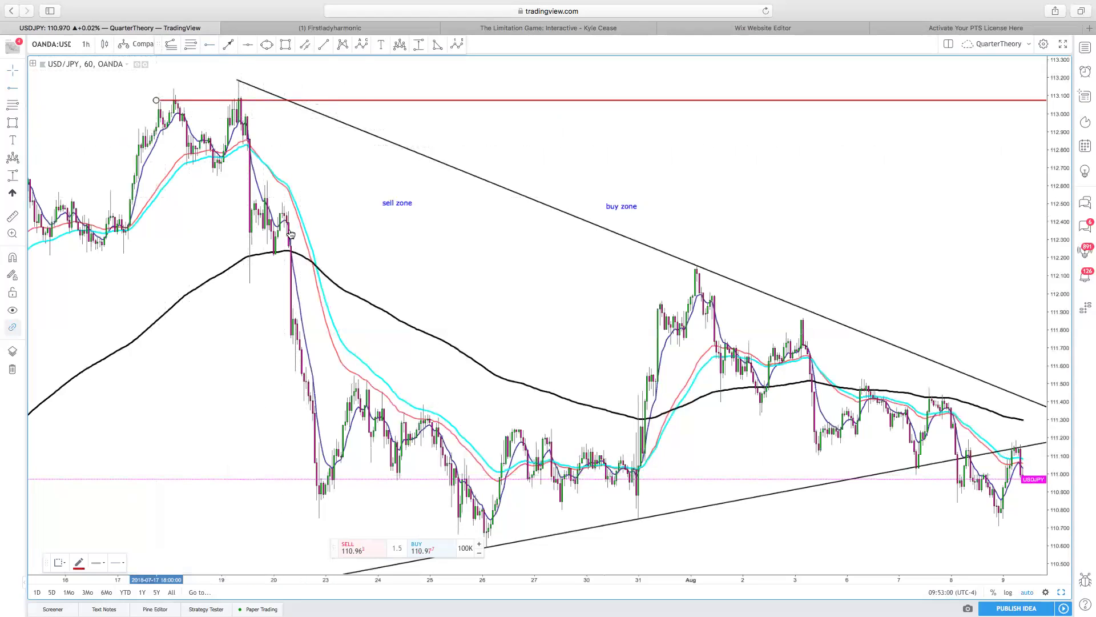
{"action": "left_click", "coordinate": [371, 463]}
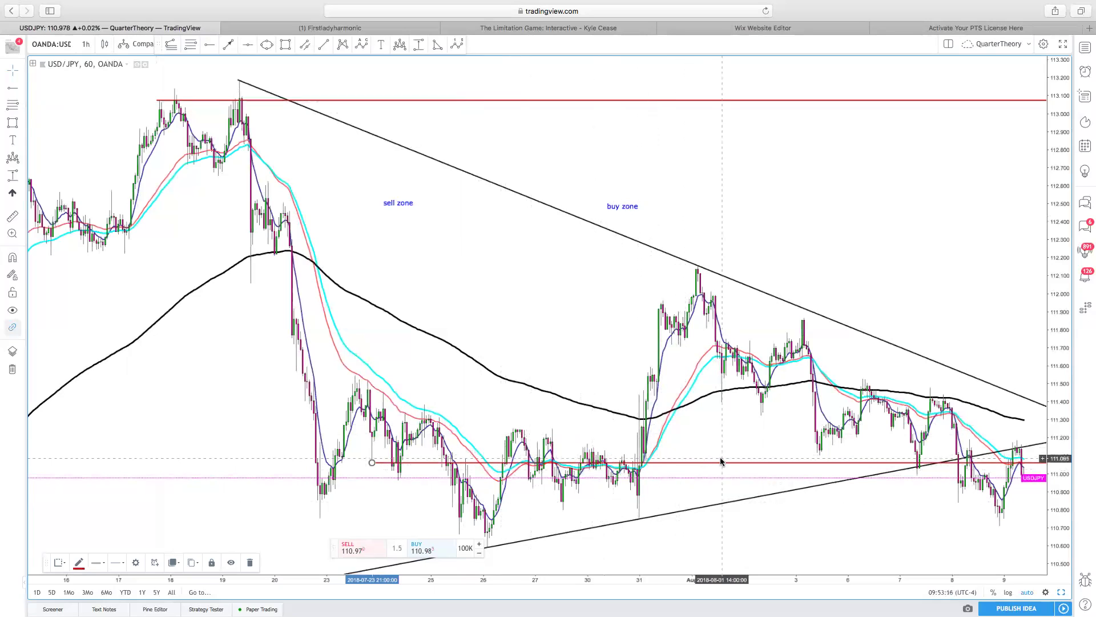
{"action": "scroll", "coordinate": [708, 460], "scroll_direction": "right", "scroll_amount": 5}
{"action": "scroll", "coordinate": [845, 472], "scroll_direction": "down", "scroll_amount": 2}
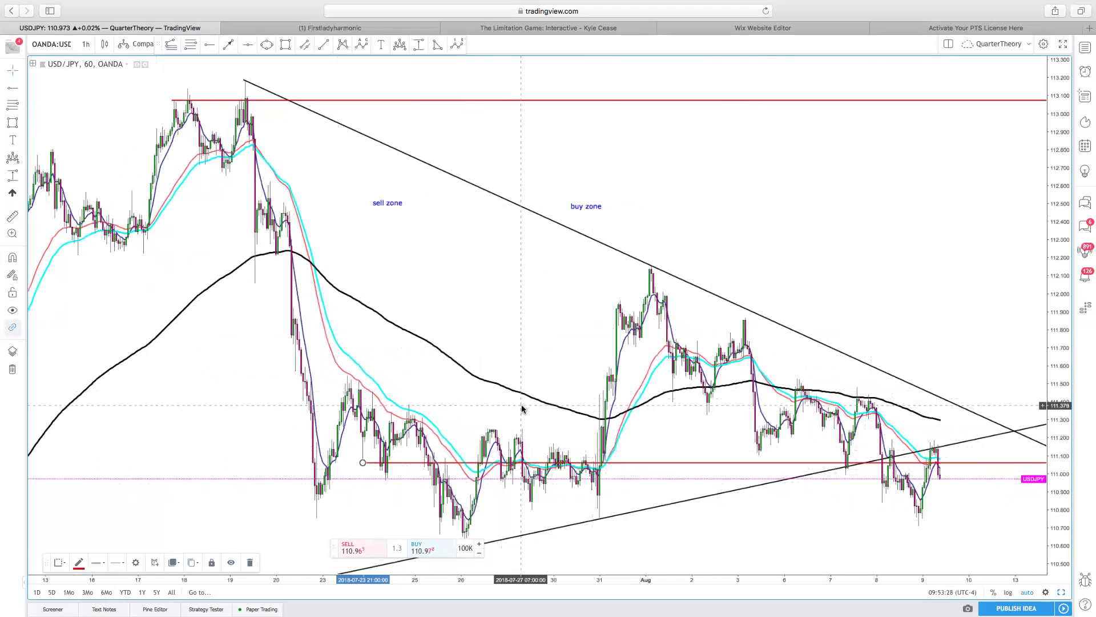
{"action": "left_click", "coordinate": [456, 394]}
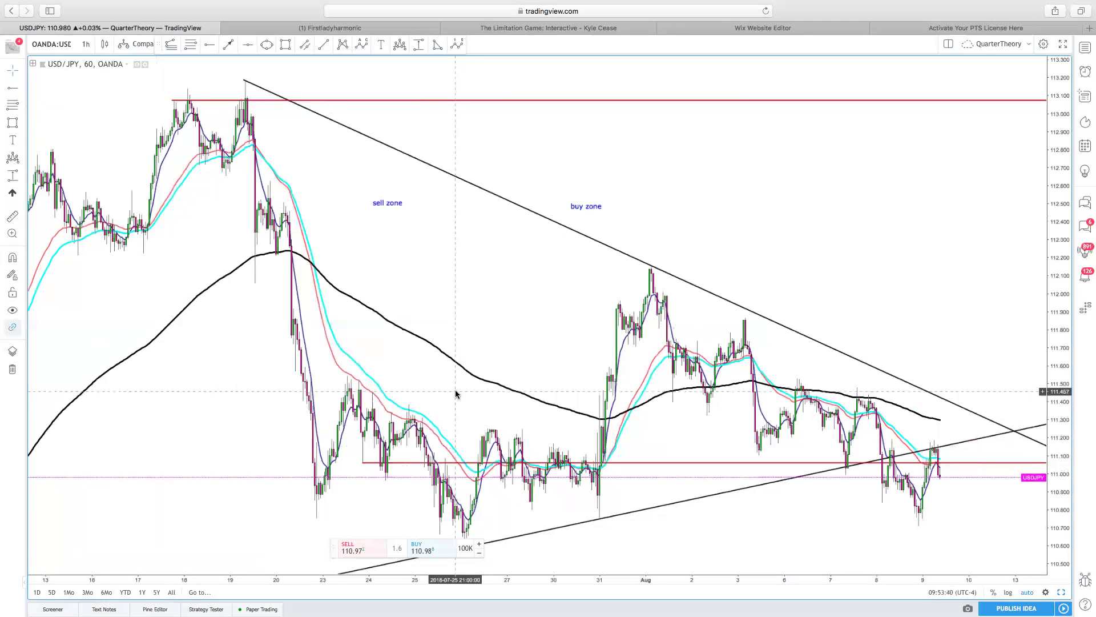
Step: Lower the July 23 ray to about 110.98 and draw a rectangle from July 23 to August 13 between about 110.98 and 111.07
{"action": "left_click", "coordinate": [367, 462]}
{"action": "left_click_drag", "start_coordinate": [376, 475], "coordinate": [378, 480]}
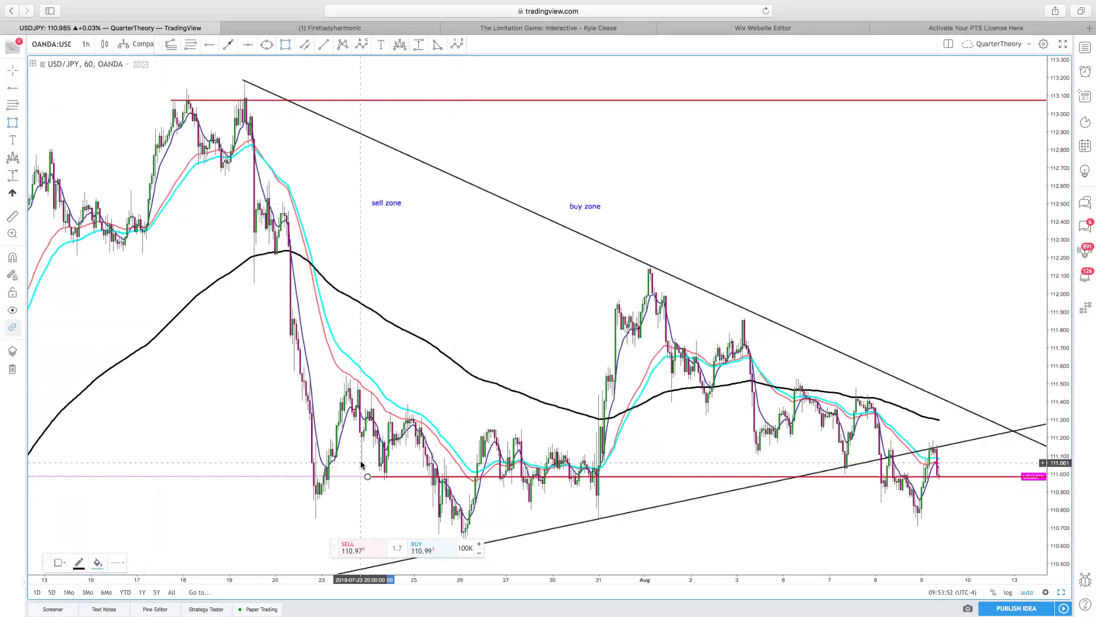
{"action": "left_click_drag", "start_coordinate": [362, 478], "coordinate": [555, 461]}
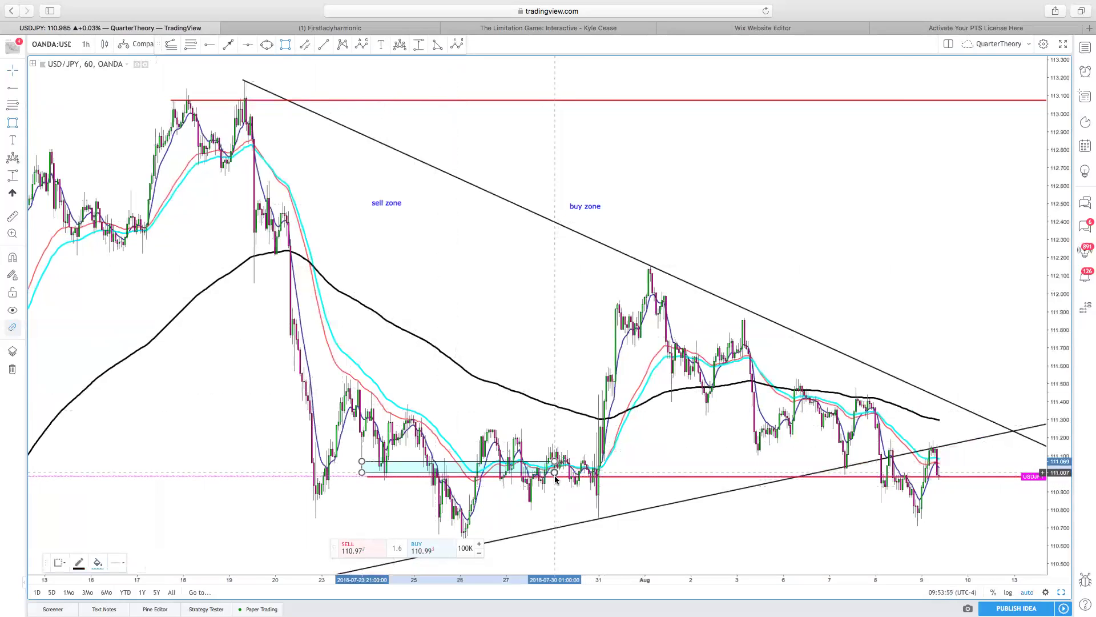
{"action": "left_click_drag", "start_coordinate": [903, 519], "coordinate": [1018, 479]}
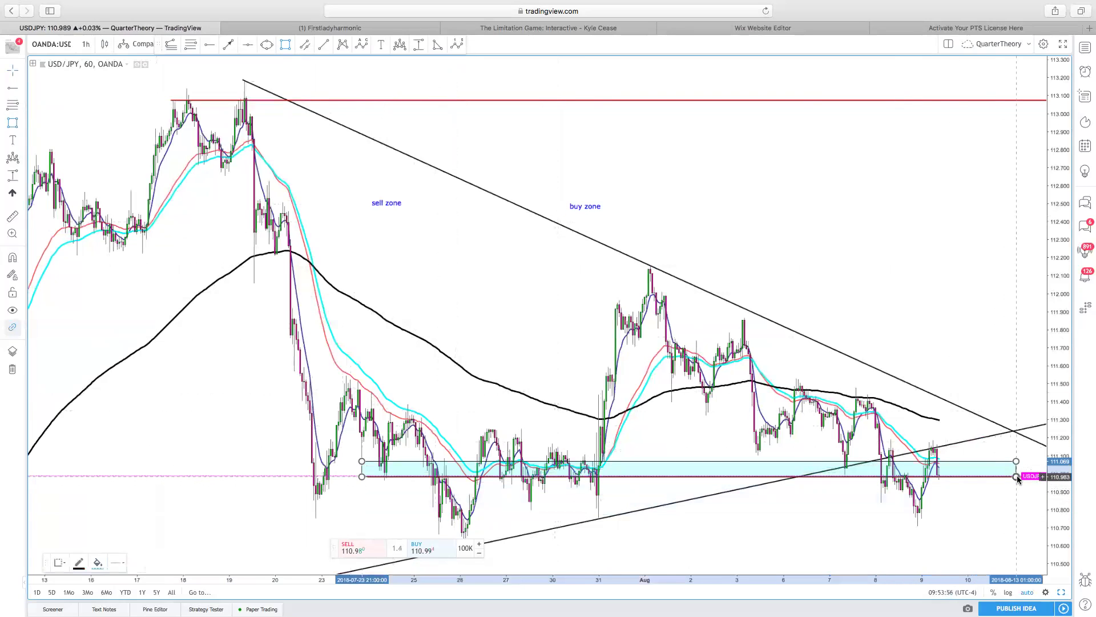
{"action": "left_click", "coordinate": [790, 449]}
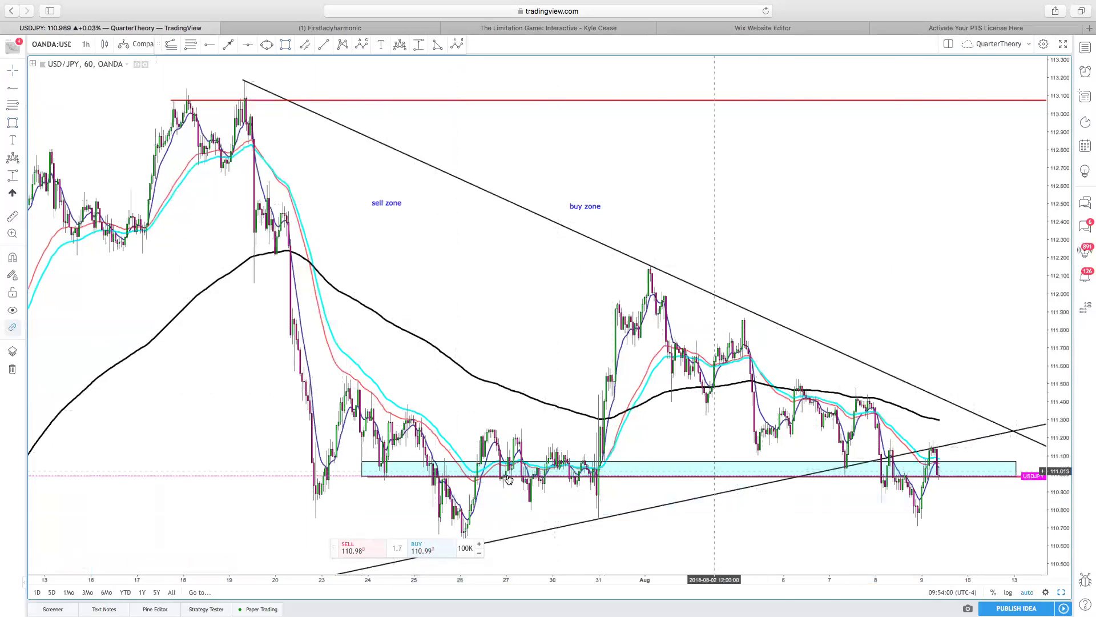
Step: Examine how price reacts around the shaded zone from late July to the latest August candles
{"action": "left_click", "coordinate": [370, 482]}
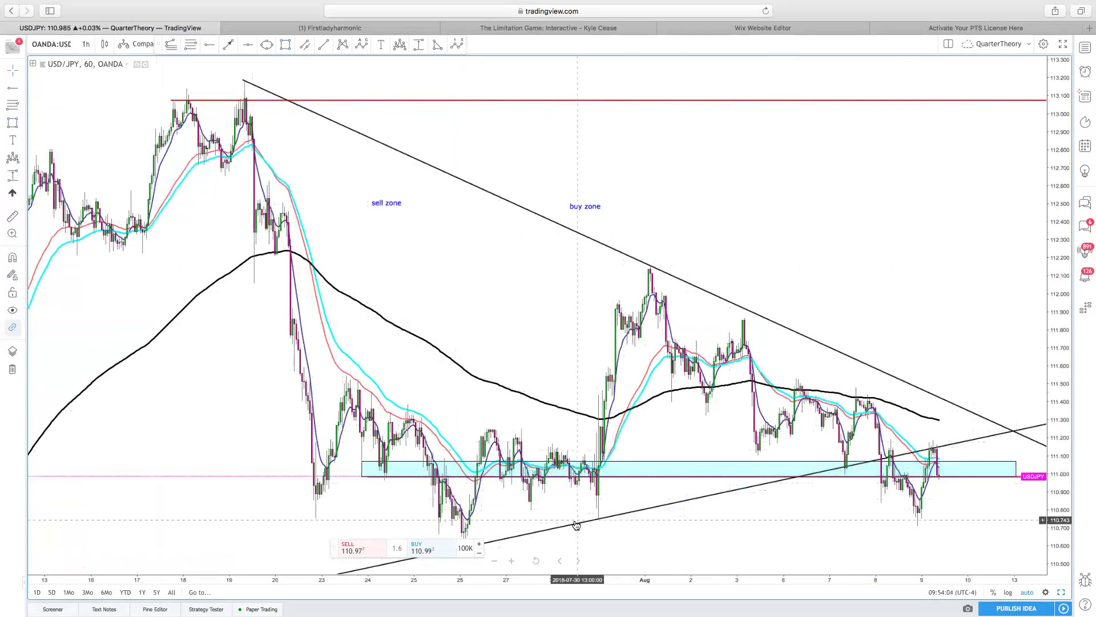
{"action": "left_click", "coordinate": [473, 447]}
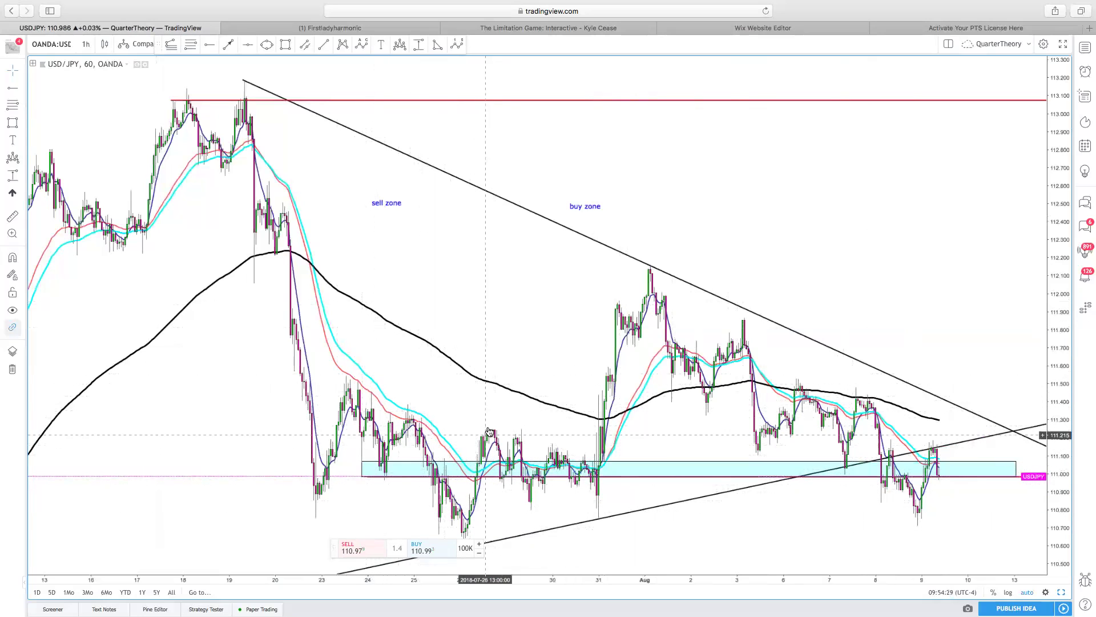
{"action": "left_click_drag", "start_coordinate": [587, 477], "coordinate": [598, 476]}
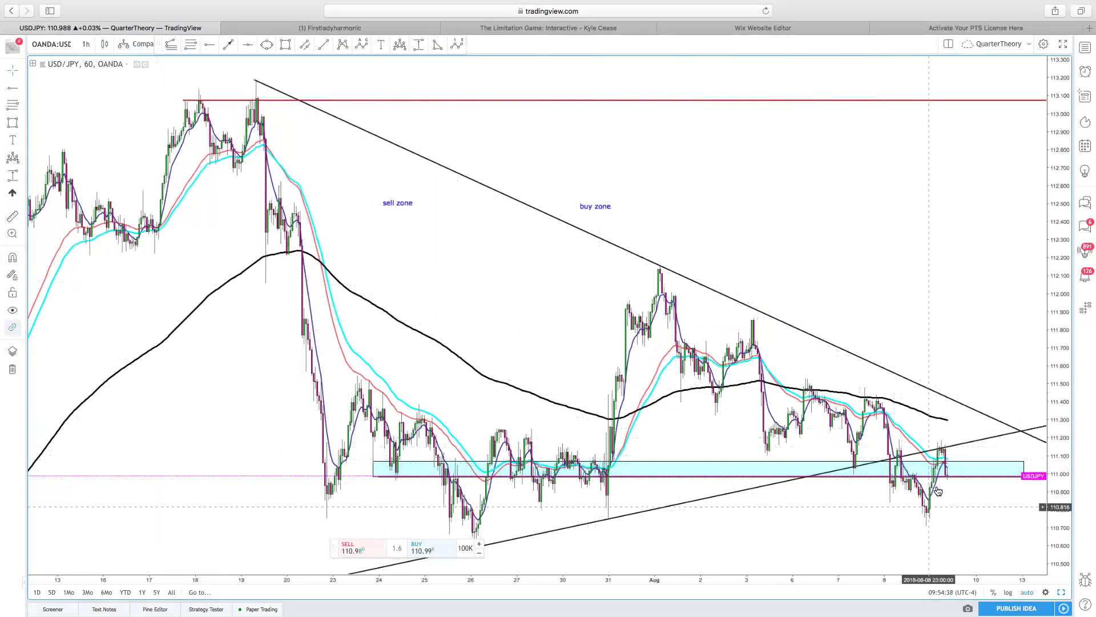
{"action": "scroll", "coordinate": [946, 457], "scroll_direction": "up", "scroll_amount": 5}
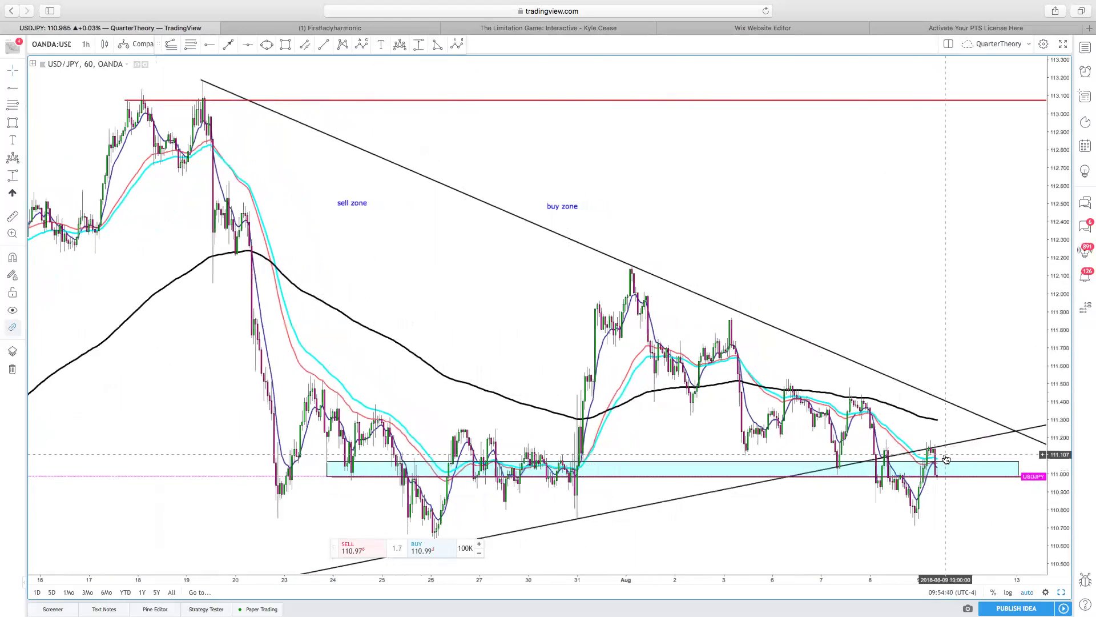
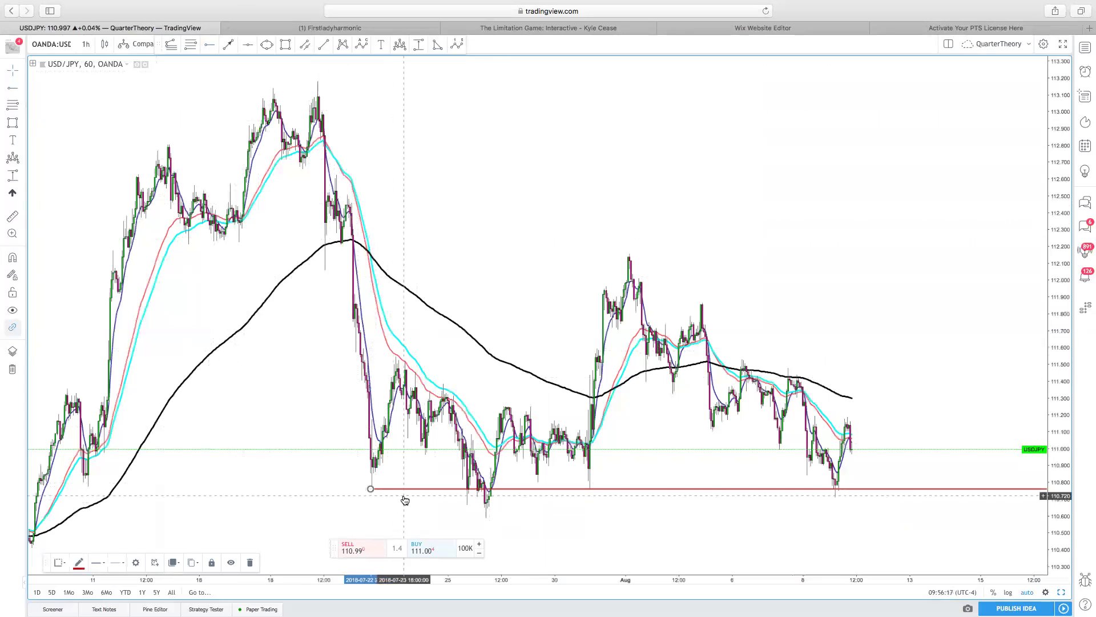
Step: Draw a horizontal ray from the July 19 low at 14:00, at about 112.06
{"action": "left_click", "coordinate": [209, 45]}
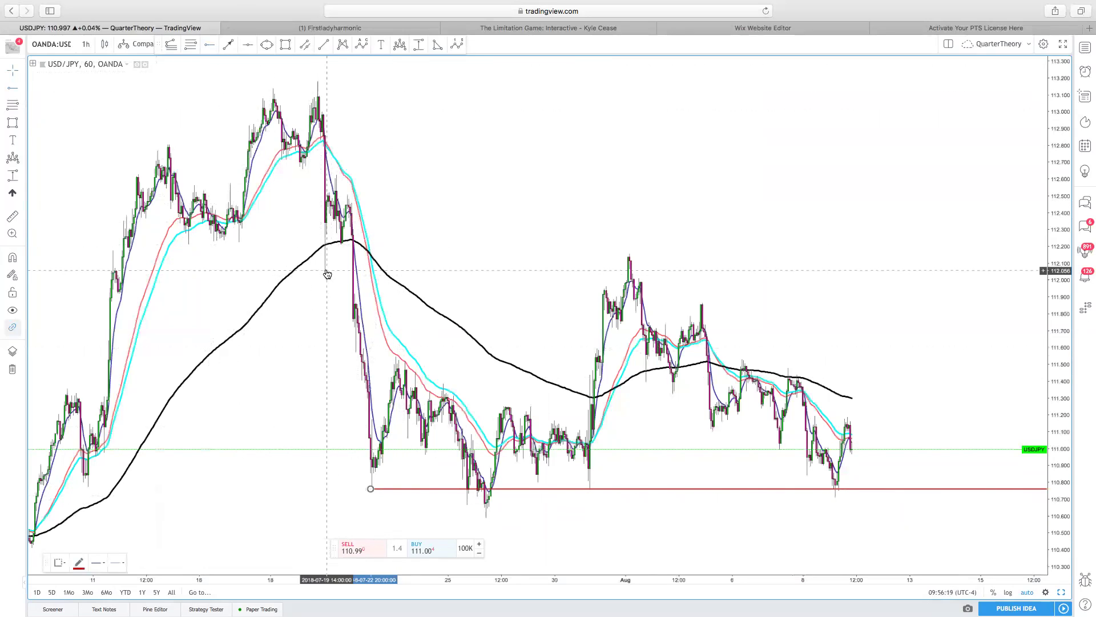
{"action": "left_click", "coordinate": [326, 269]}
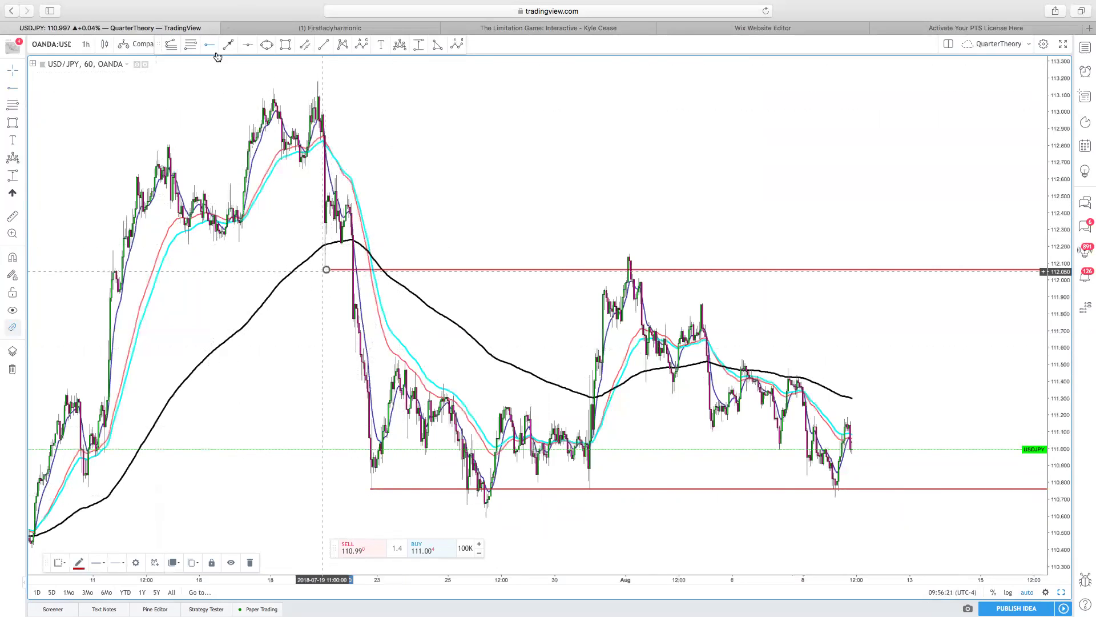
{"action": "left_click", "coordinate": [448, 218]}
{"action": "scroll", "coordinate": [450, 219], "scroll_direction": "right", "scroll_amount": 5}
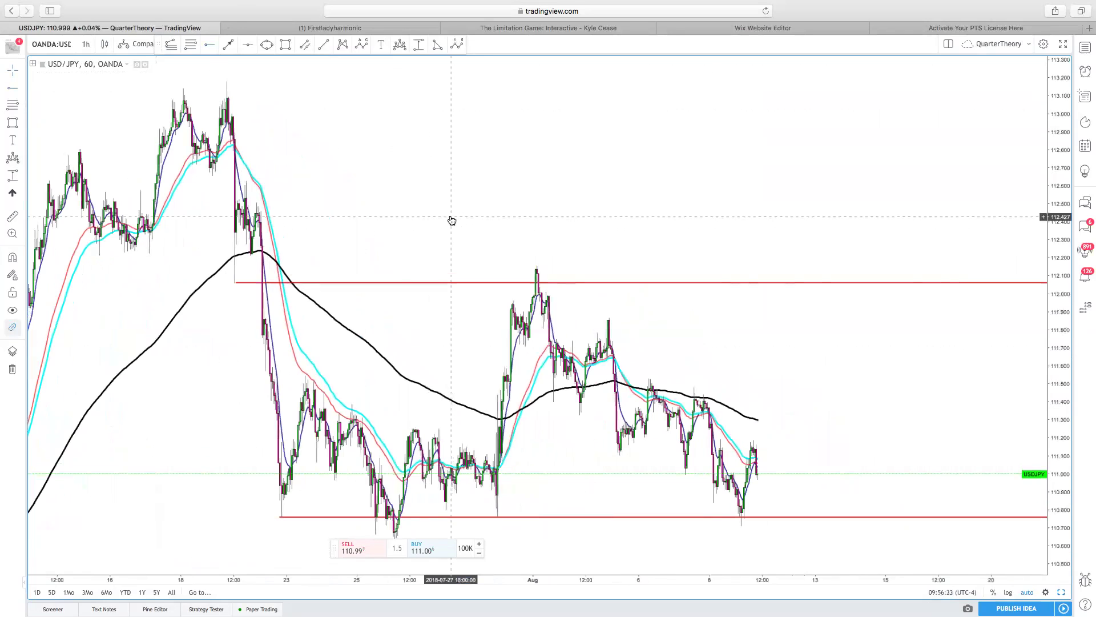
{"action": "scroll", "coordinate": [289, 391], "scroll_direction": "left", "scroll_amount": 5}
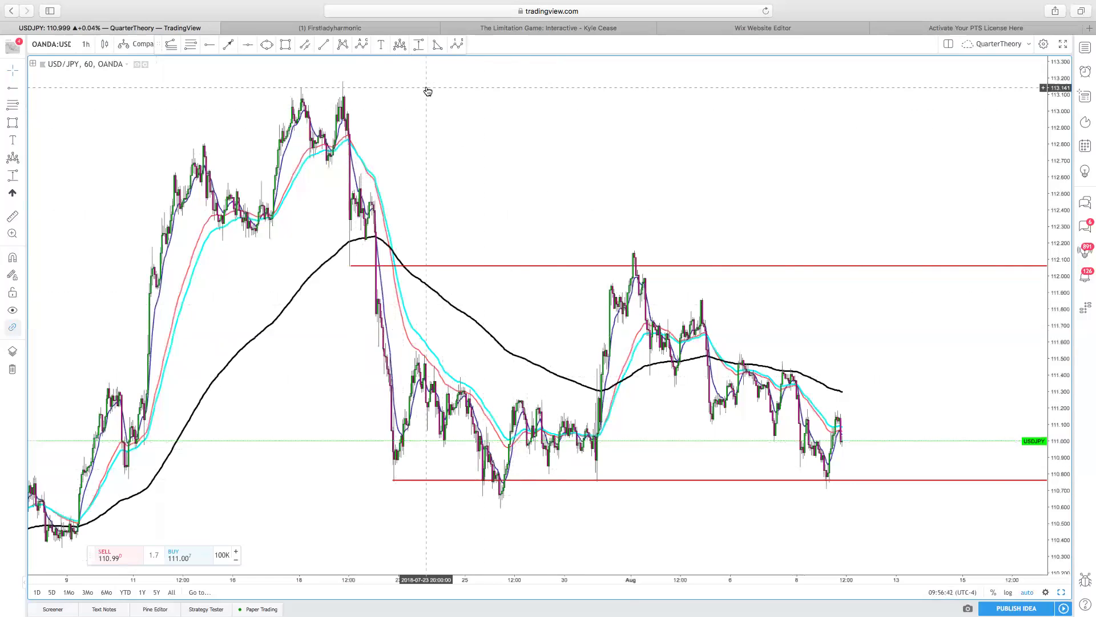
Step: Add the text label "42nd st" just below the lower red ray, near July 30
{"action": "left_click", "coordinate": [382, 46]}
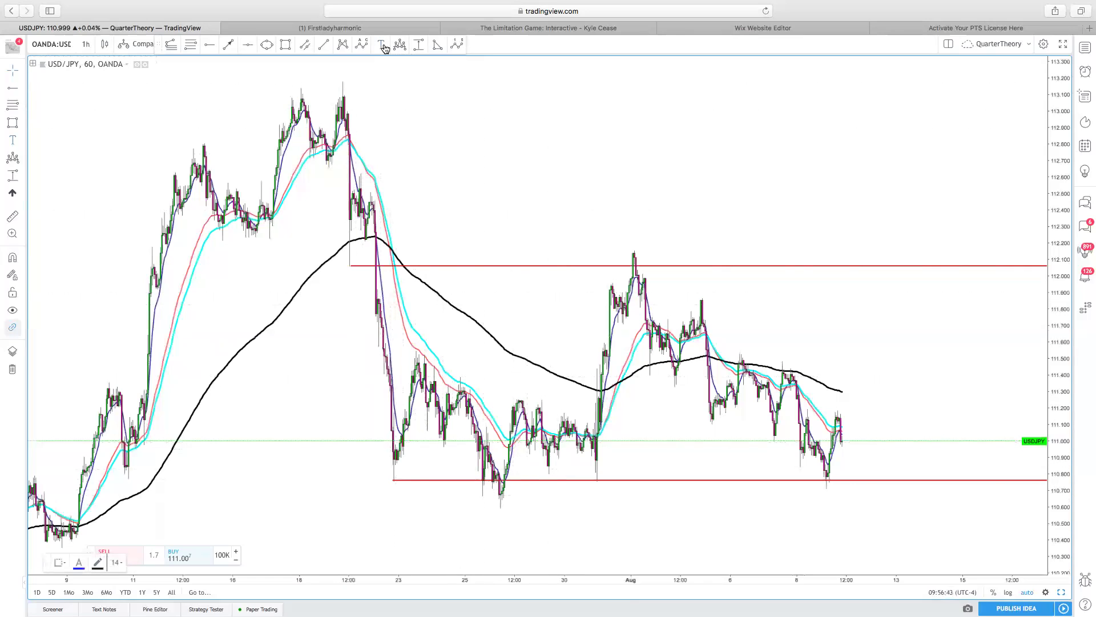
{"action": "left_click", "coordinate": [582, 494]}
{"action": "type", "text": "42nd st"}
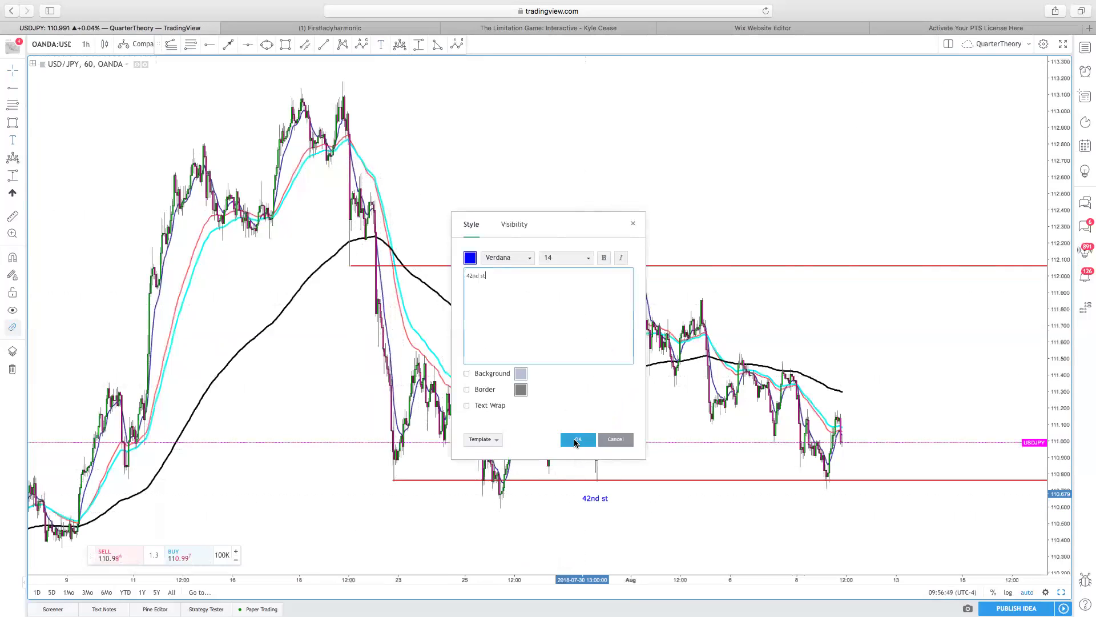
{"action": "left_click", "coordinate": [576, 440]}
Step: Add the text label "broadway" just above the upper red ray, near August 2
{"action": "left_click", "coordinate": [381, 44]}
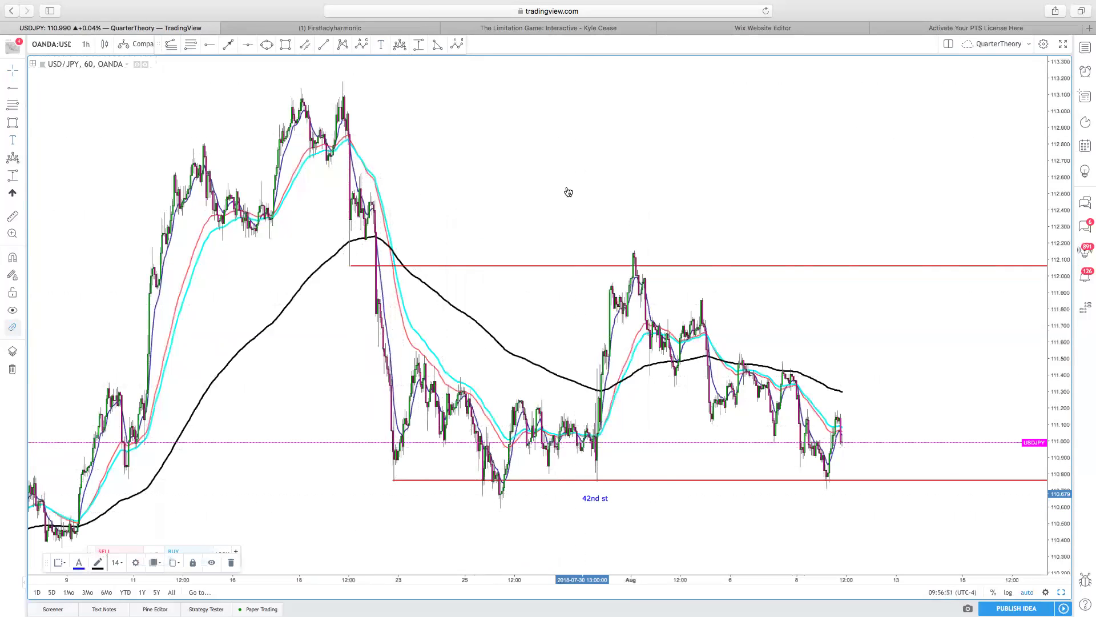
{"action": "left_click", "coordinate": [672, 249]}
{"action": "type", "text": "broadway"}
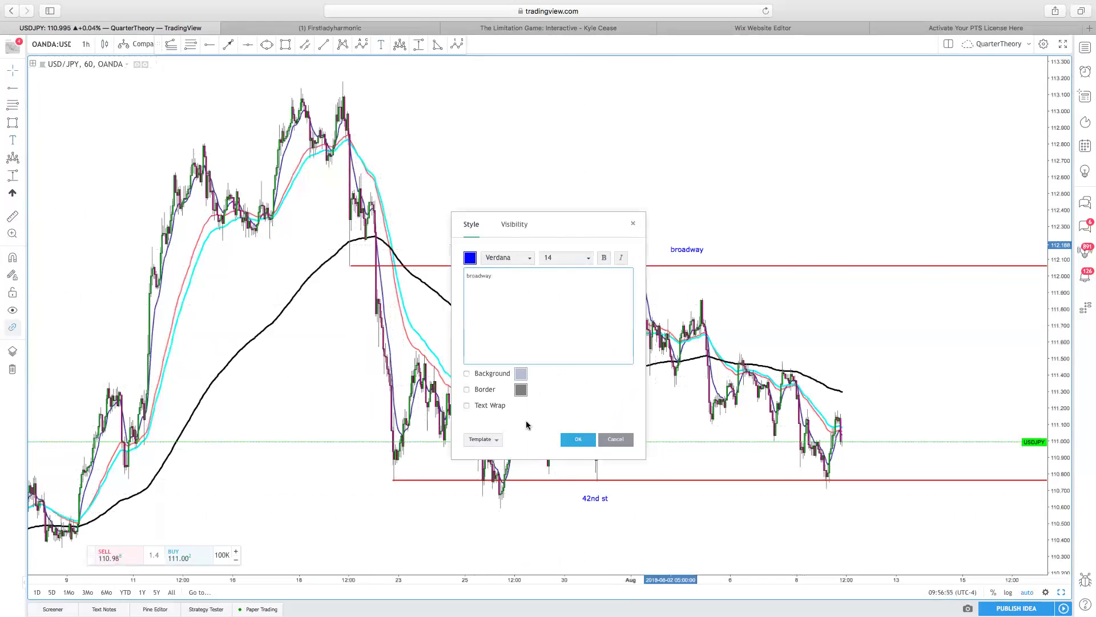
{"action": "left_click", "coordinate": [578, 439]}
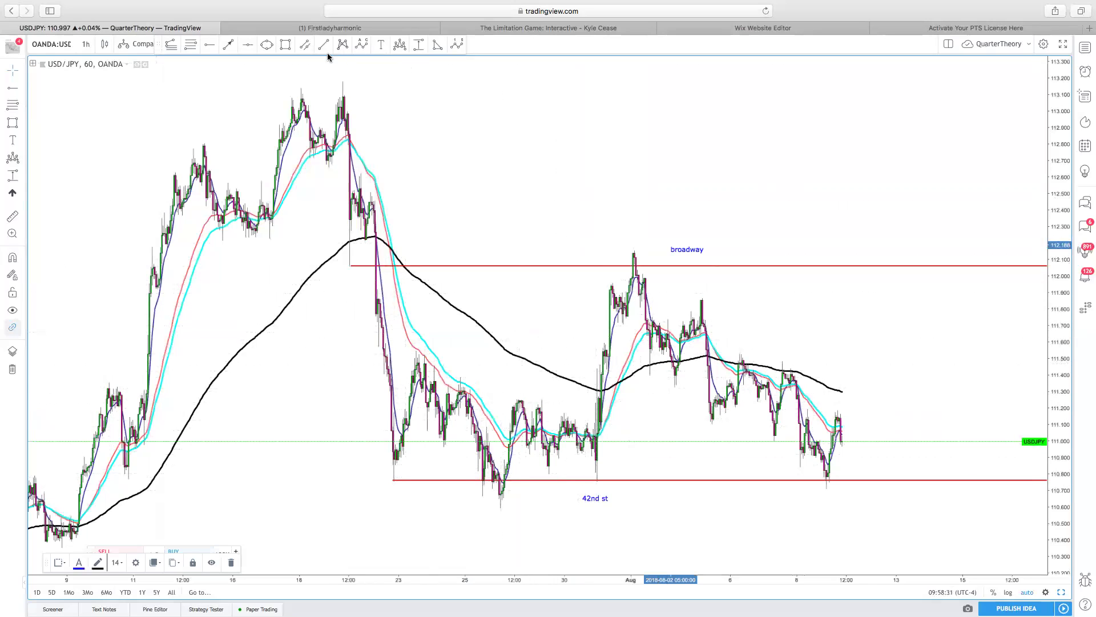
{"action": "left_click", "coordinate": [304, 46]}
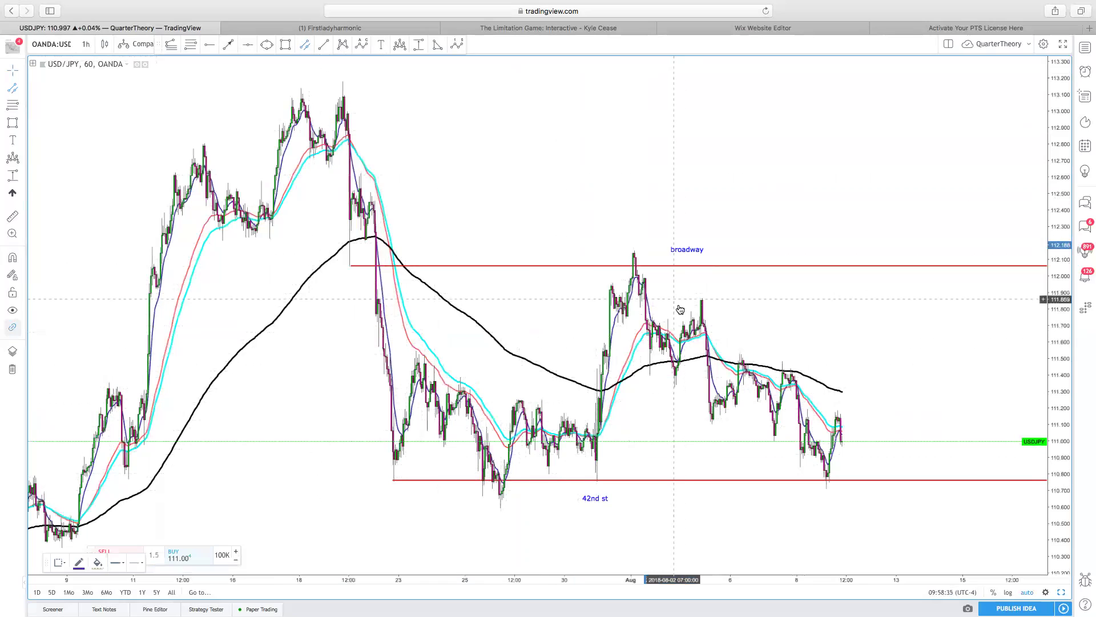
{"action": "left_click", "coordinate": [228, 44]}
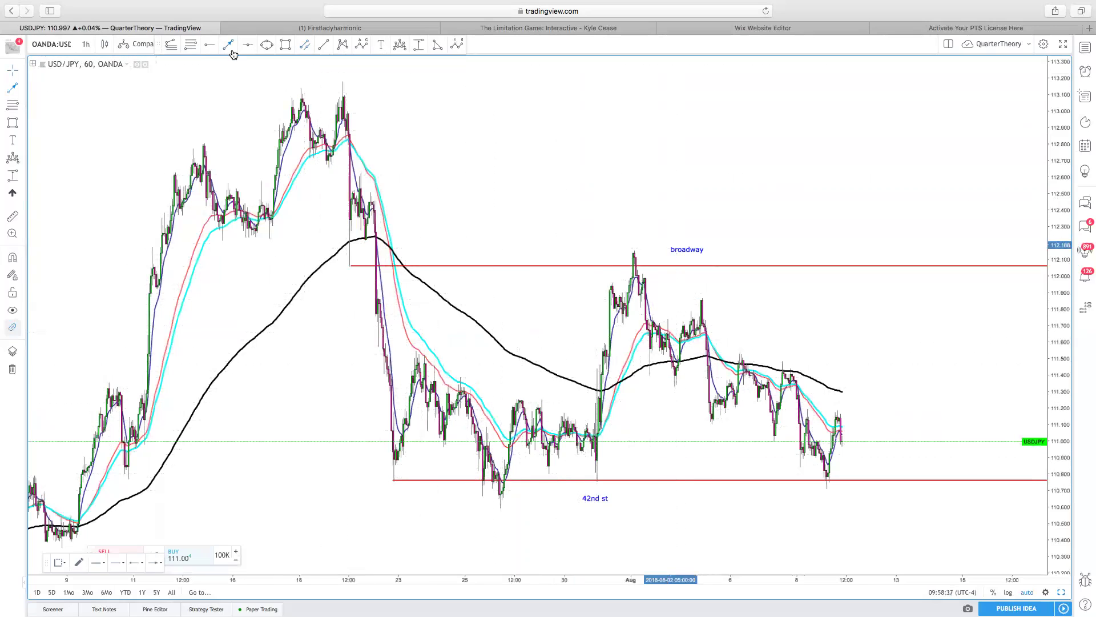
{"action": "left_click", "coordinate": [513, 265]}
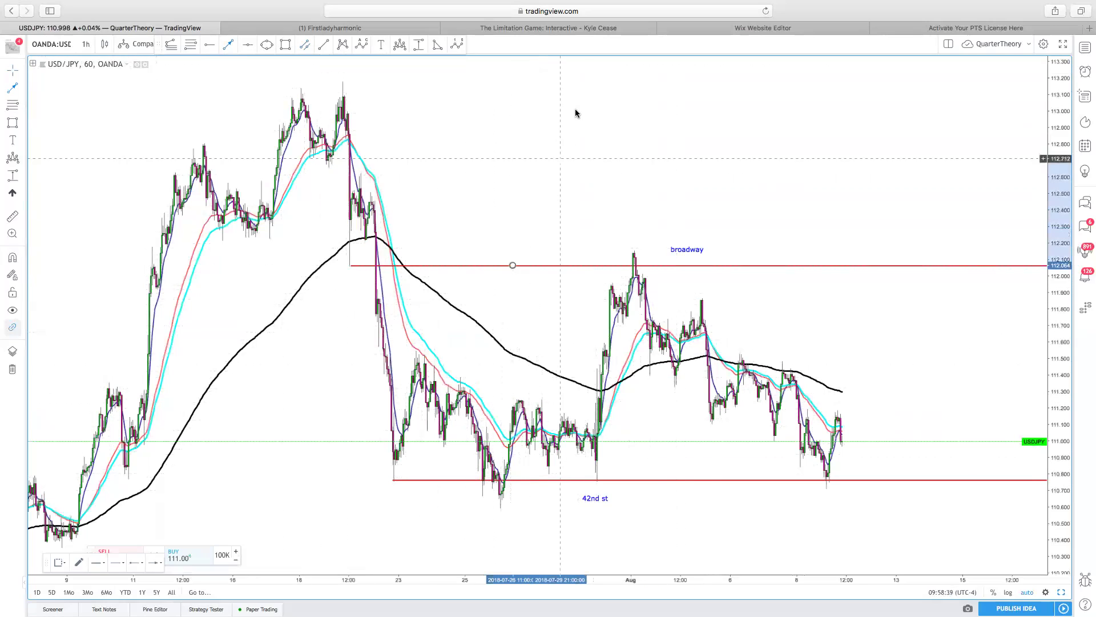
{"action": "scroll", "coordinate": [533, 129], "scroll_direction": "left", "scroll_amount": 2}
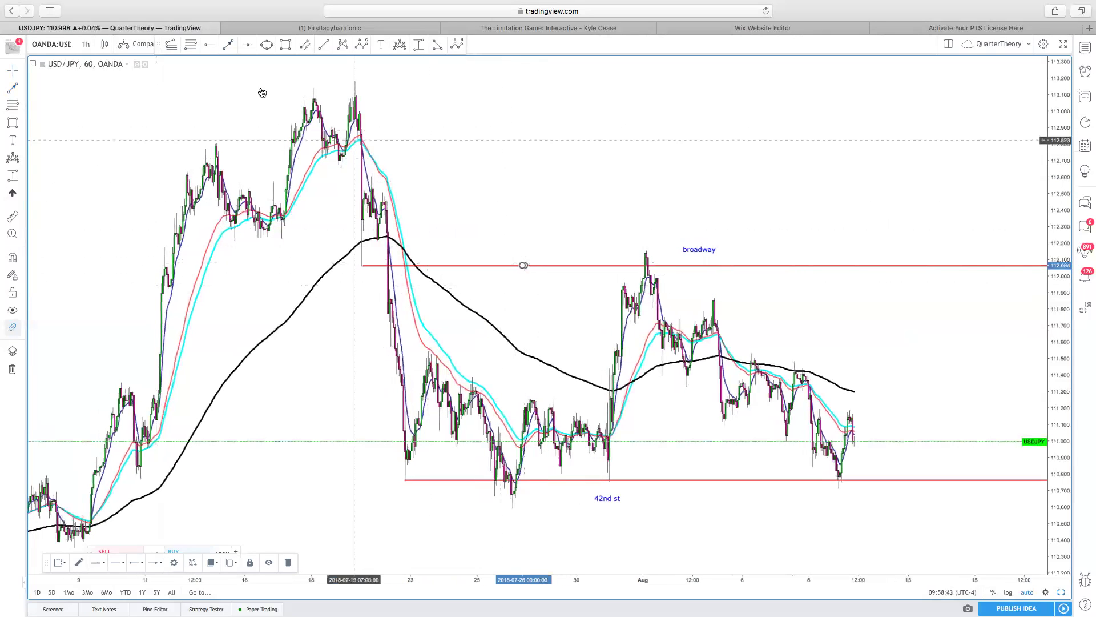
{"action": "left_click", "coordinate": [228, 45]}
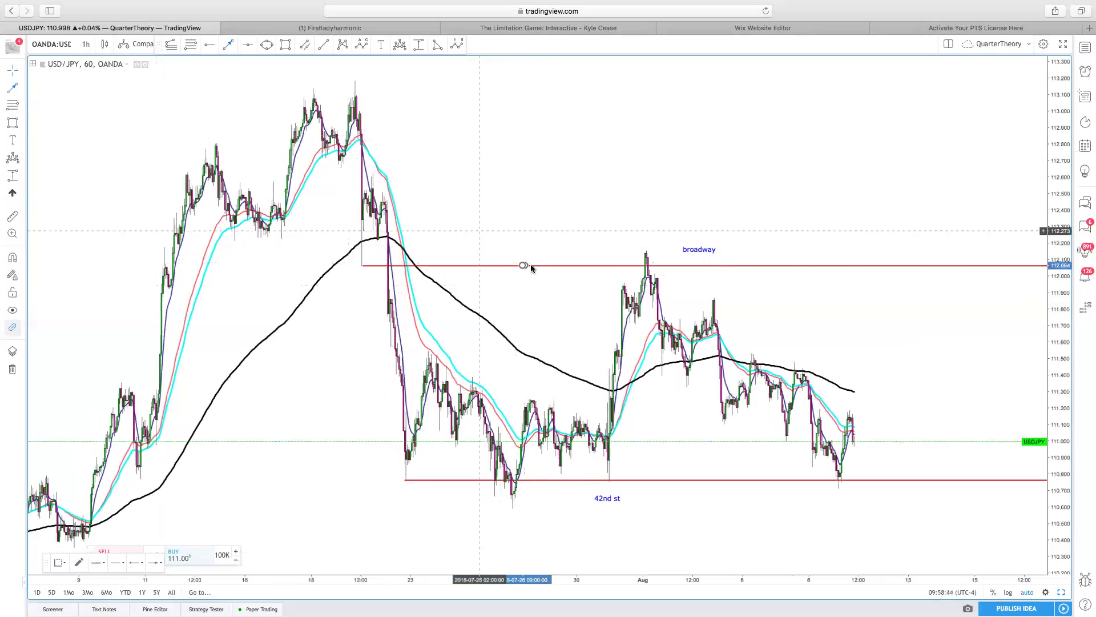
{"action": "scroll", "coordinate": [494, 158], "scroll_direction": "down", "scroll_amount": 3}
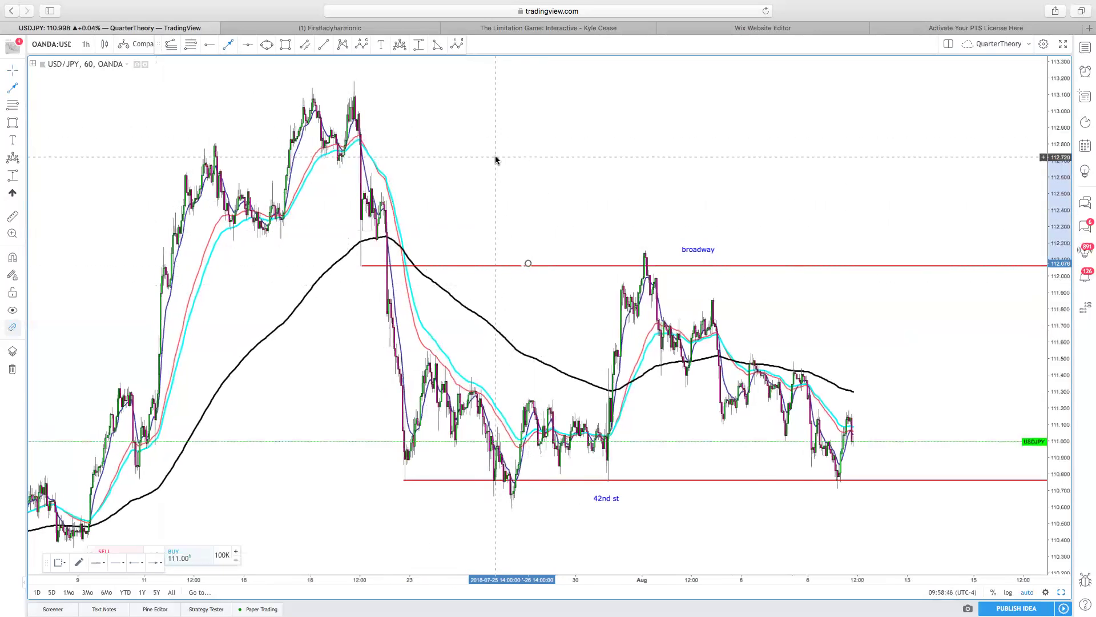
Step: Set the arrow's line colour to red and delete the trial arrow pointing up from the broadway ray
{"action": "left_click", "coordinate": [79, 562]}
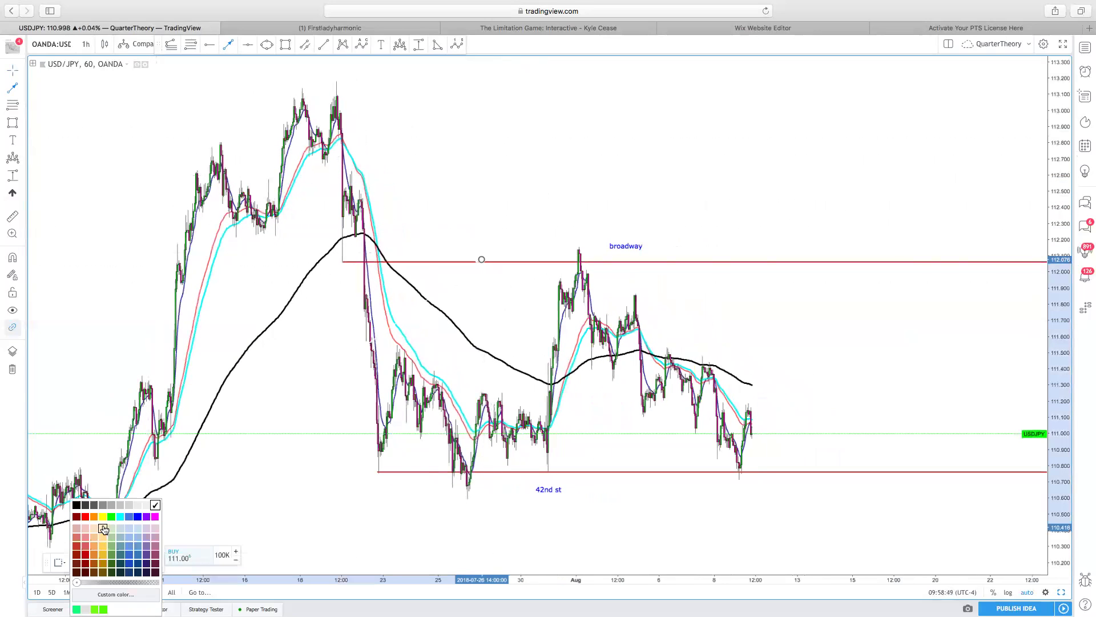
{"action": "left_click", "coordinate": [86, 517]}
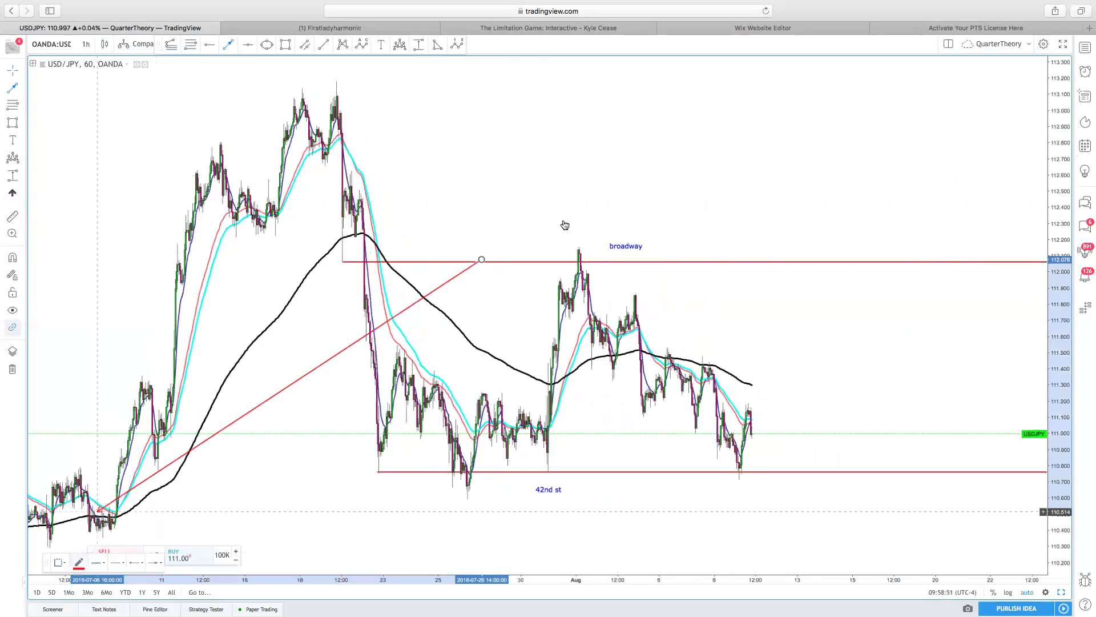
{"action": "left_click", "coordinate": [495, 169]}
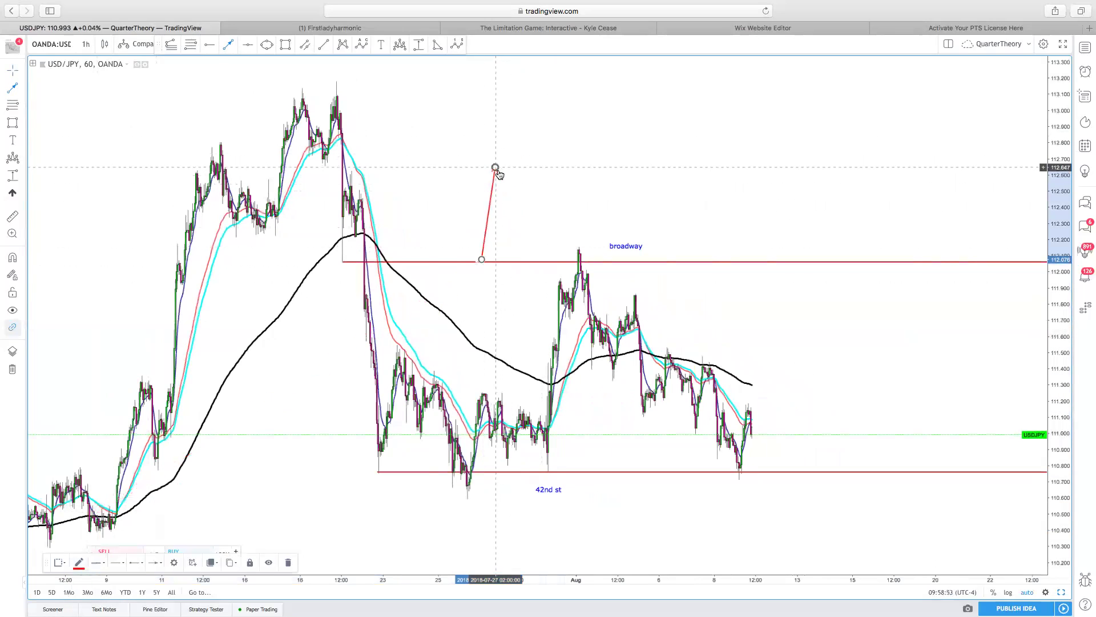
{"action": "key", "text": "Delete"}
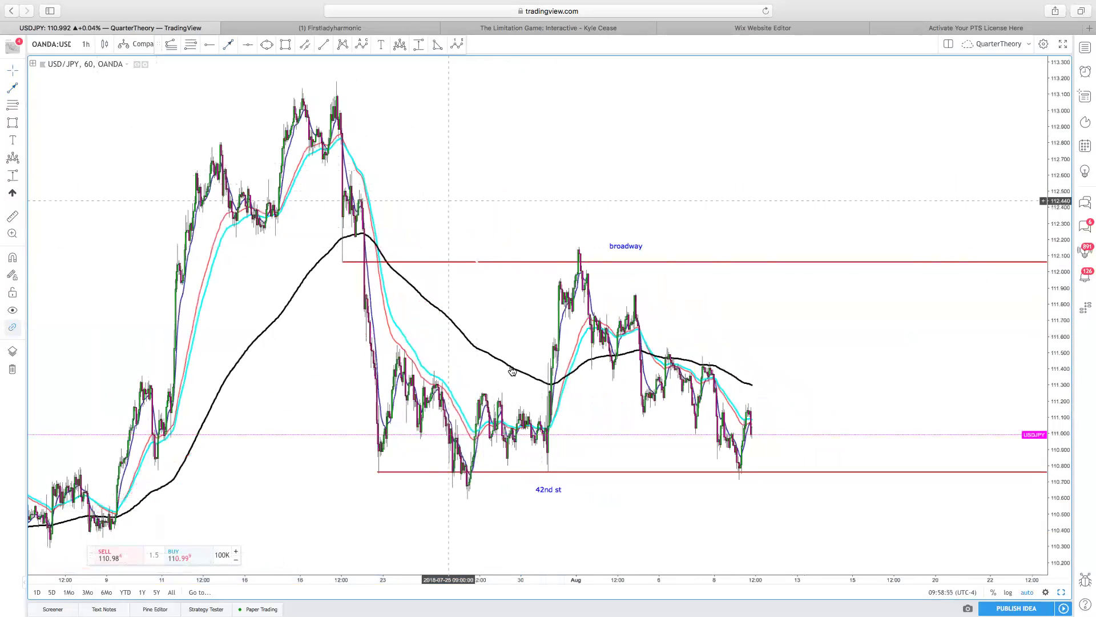
Step: Draw a red arrow from the 42nd st ray at about 110.77 up to the broadway ray at about 112.06, around August 7
{"action": "left_click", "coordinate": [228, 45]}
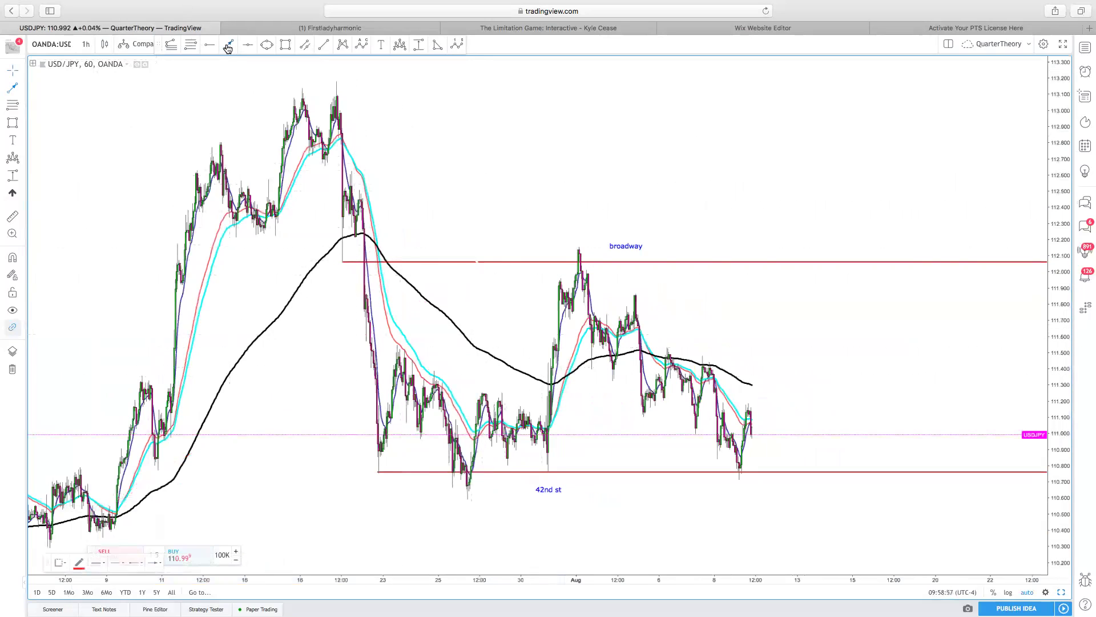
{"action": "left_click", "coordinate": [685, 472]}
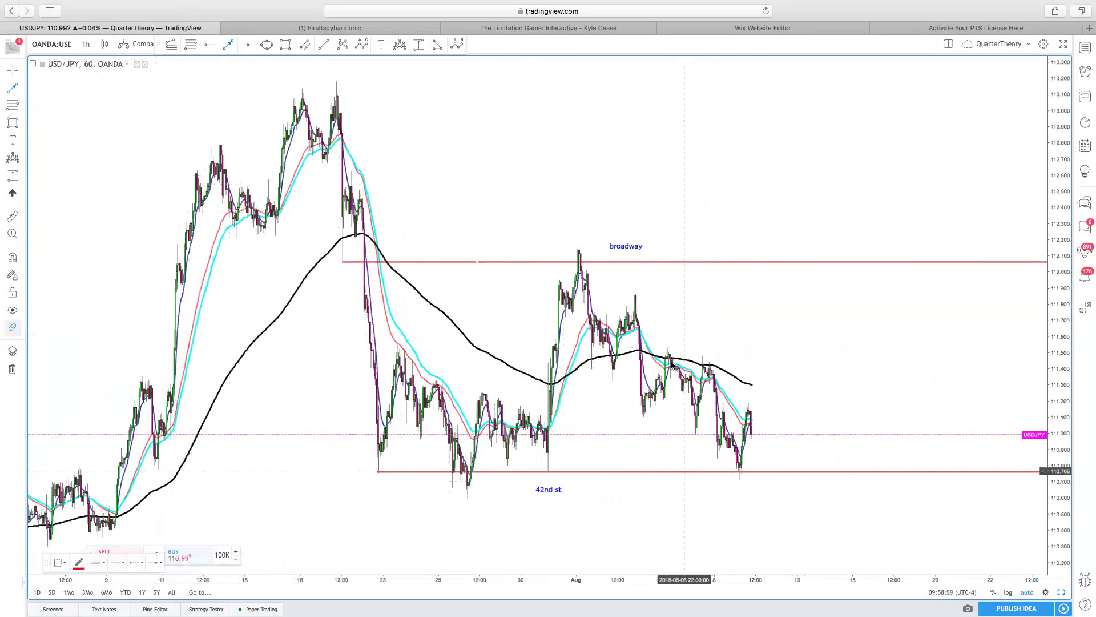
{"action": "left_click", "coordinate": [687, 263]}
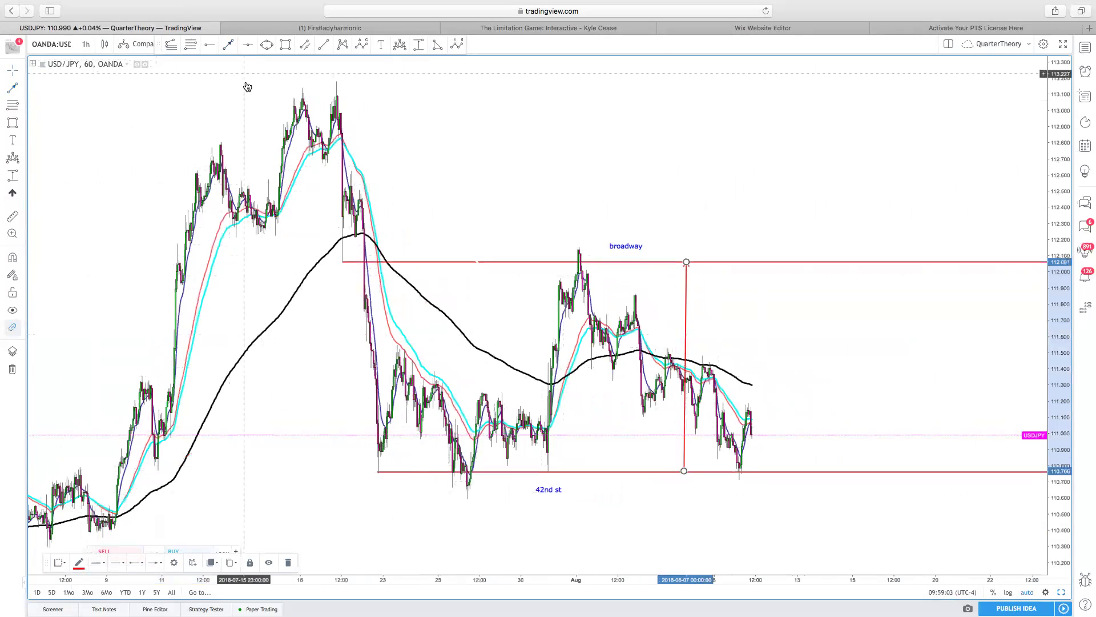
Step: Draw an arrow from the broadway ray down to the 42nd st ray around August 8, and delete both arrows between the rays
{"action": "left_click", "coordinate": [228, 45]}
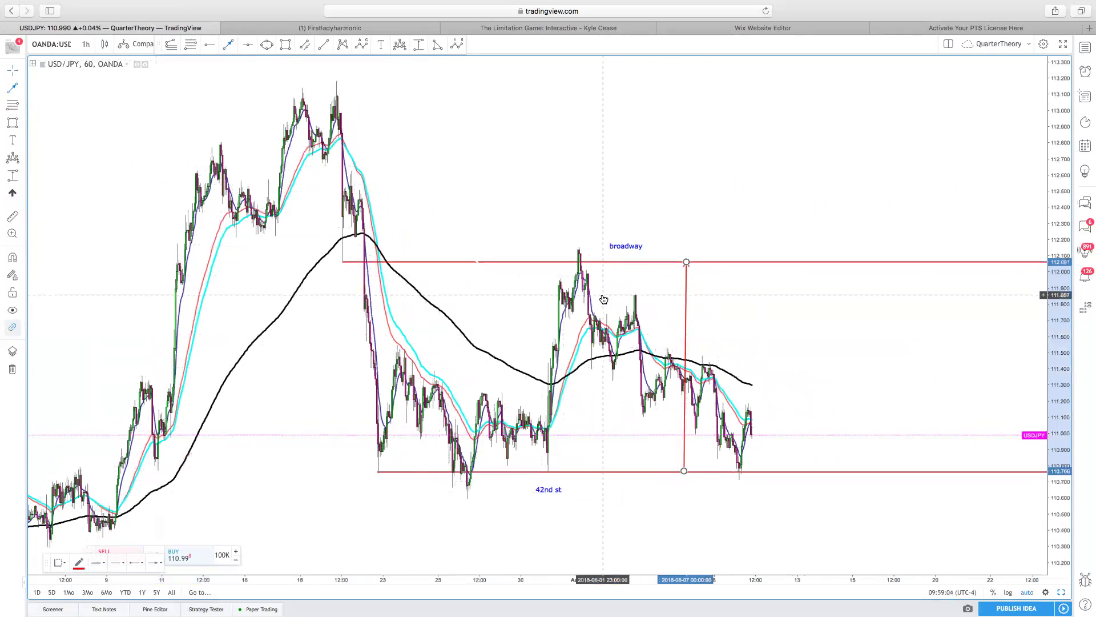
{"action": "left_click", "coordinate": [735, 262]}
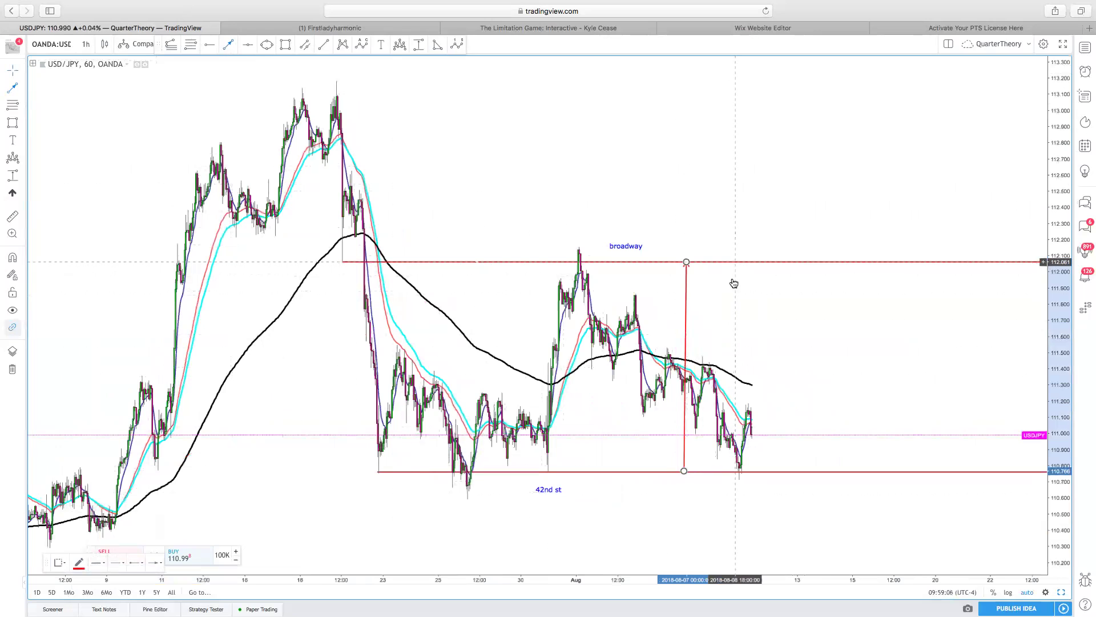
{"action": "left_click", "coordinate": [744, 472]}
{"action": "left_click_drag", "start_coordinate": [744, 472], "coordinate": [687, 462]}
{"action": "key", "text": "Delete"}
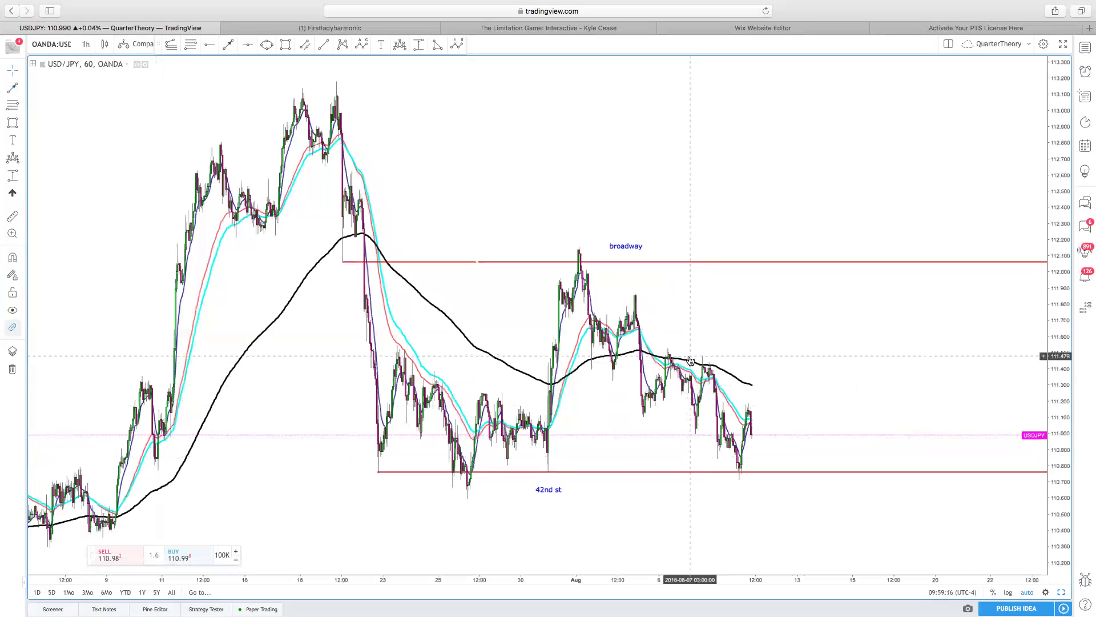
Step: Draw a descending parallel channel from the August 1 high at about 112.155 to about 110.787 on August 15, enclosing the August price swings
{"action": "scroll", "coordinate": [689, 361], "scroll_direction": "right", "scroll_amount": 5}
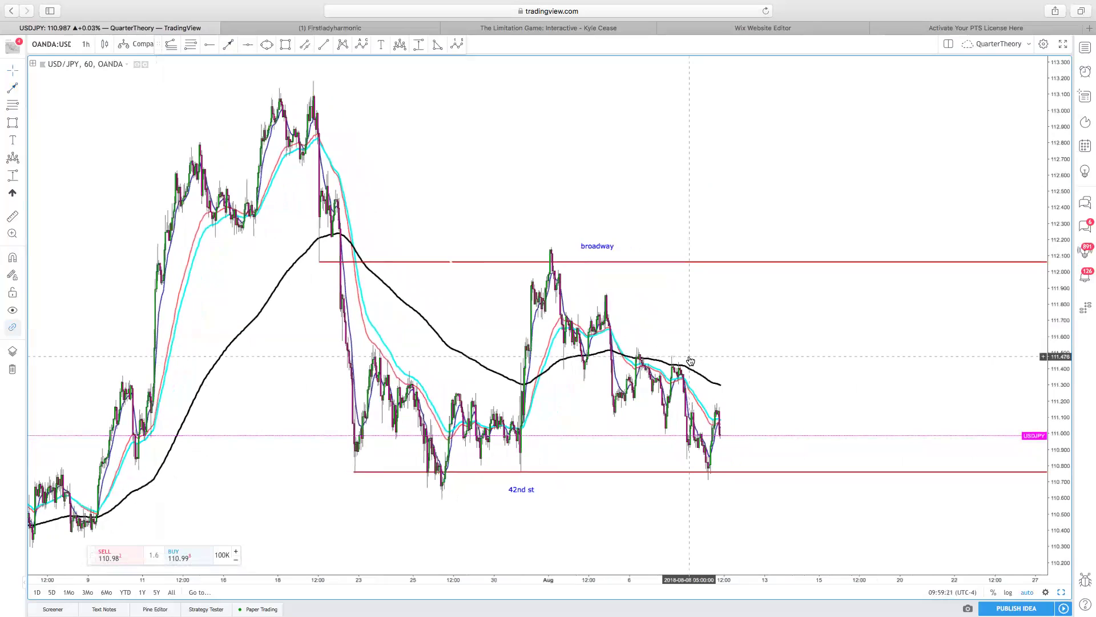
{"action": "left_click", "coordinate": [305, 44]}
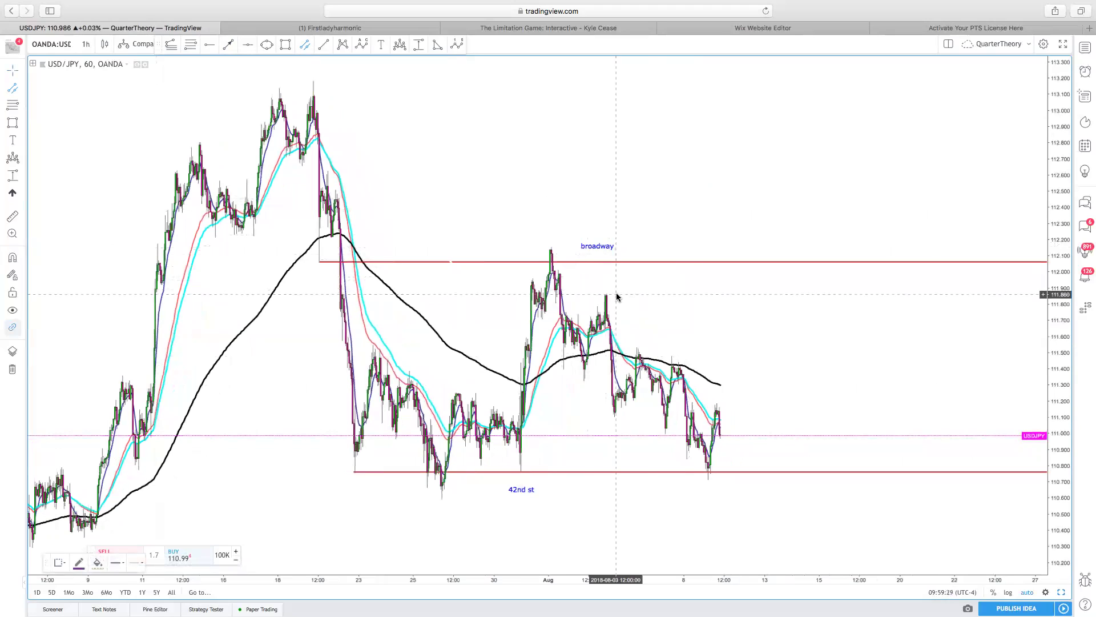
{"action": "left_click", "coordinate": [551, 249]}
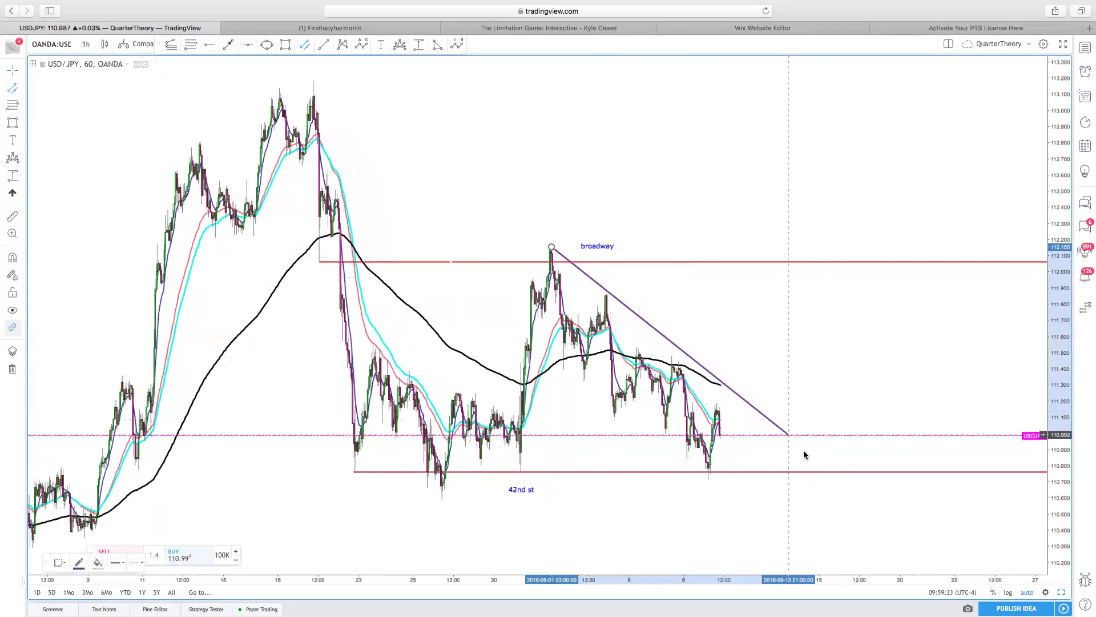
{"action": "left_click", "coordinate": [820, 467]}
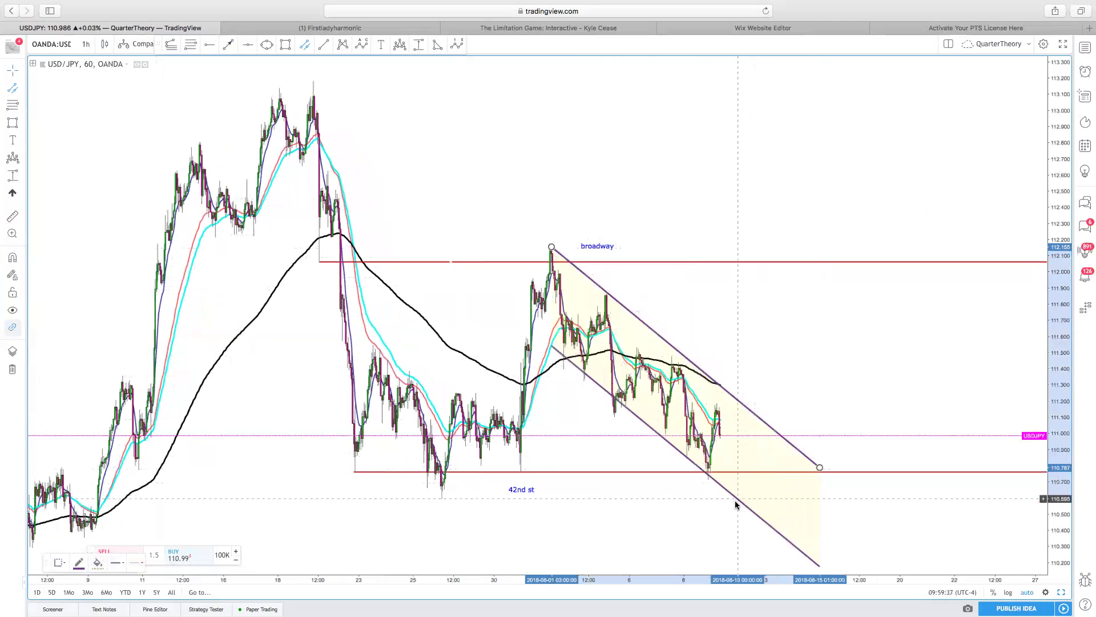
{"action": "left_click", "coordinate": [730, 505]}
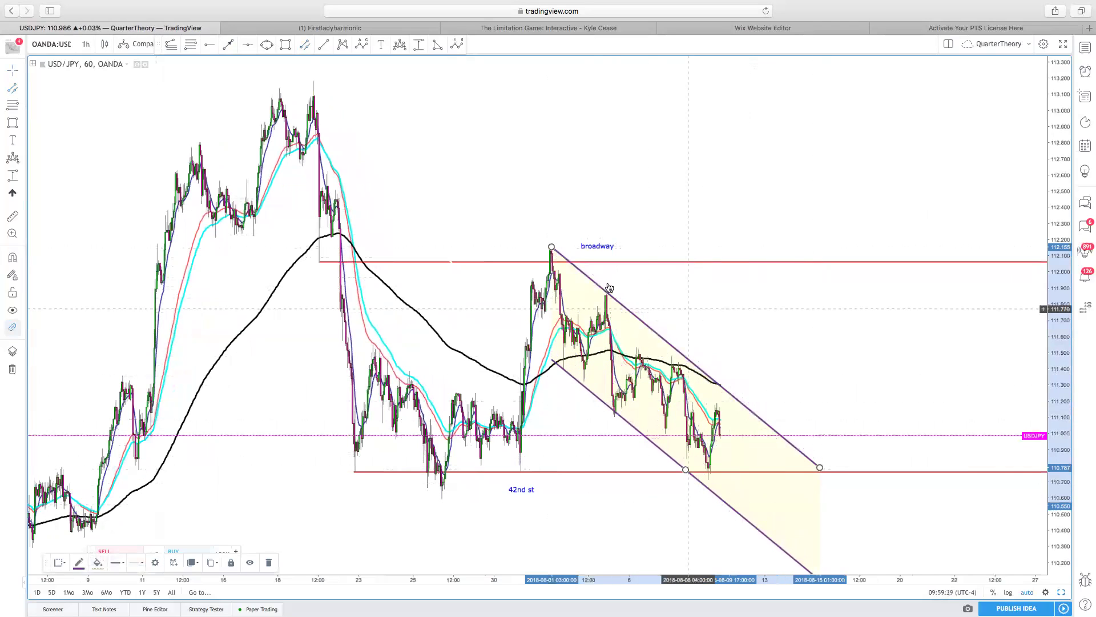
{"action": "left_click", "coordinate": [658, 291]}
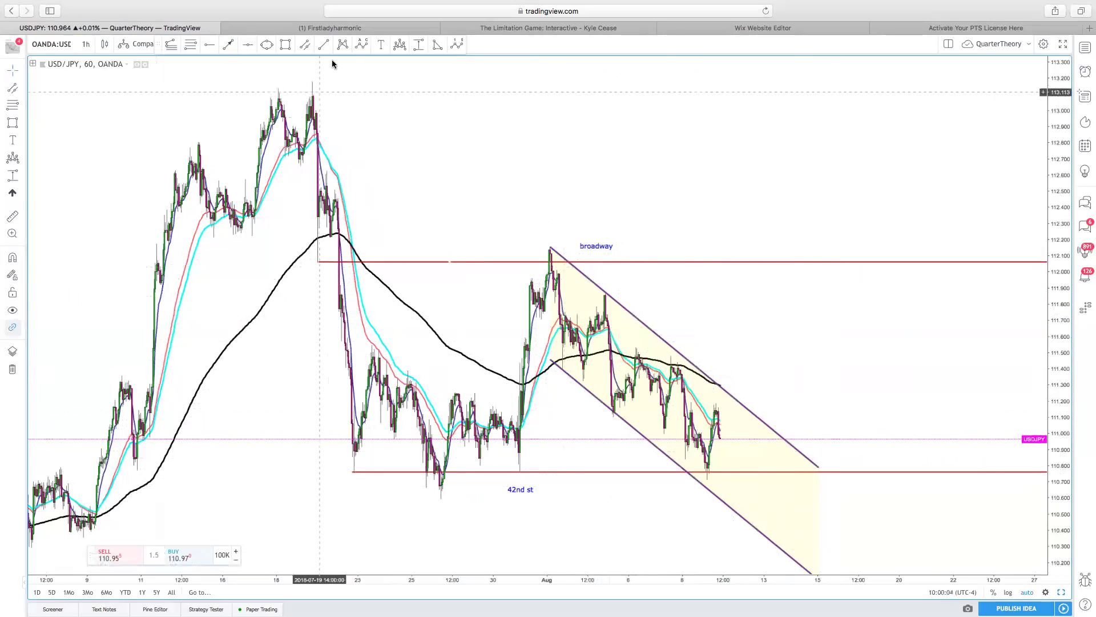
Step: Draw a descending parallel channel from about 111.566 on July 23 to about 110.908 on August 2, its lower line under the late-July price action
{"action": "left_click", "coordinate": [305, 48]}
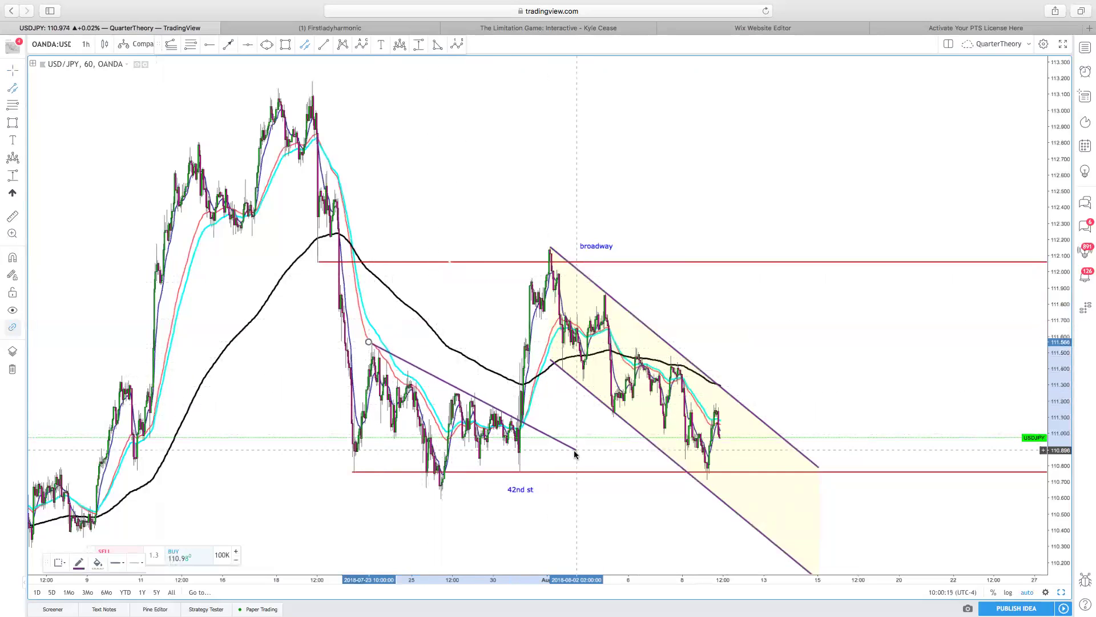
{"action": "left_click", "coordinate": [591, 448]}
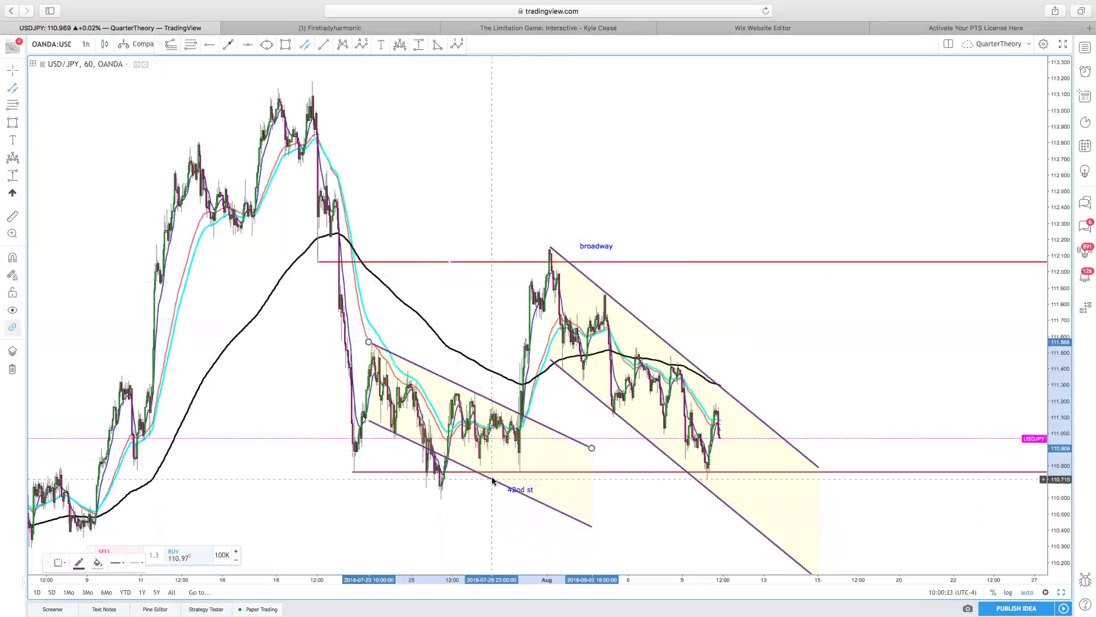
{"action": "left_click", "coordinate": [450, 457]}
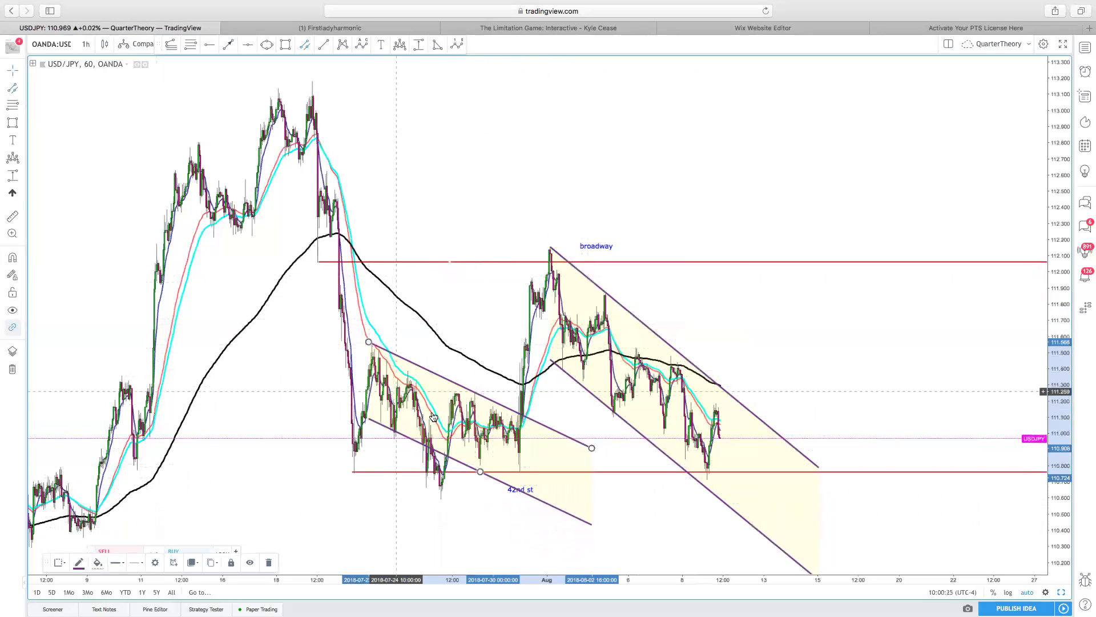
Step: Shift the late-July channel's upper starting point slightly, to about 111.559 on July 23 at 09:00
{"action": "scroll", "coordinate": [545, 429], "scroll_direction": "up", "scroll_amount": 1}
{"action": "scroll", "coordinate": [545, 430], "scroll_direction": "up", "scroll_amount": 1}
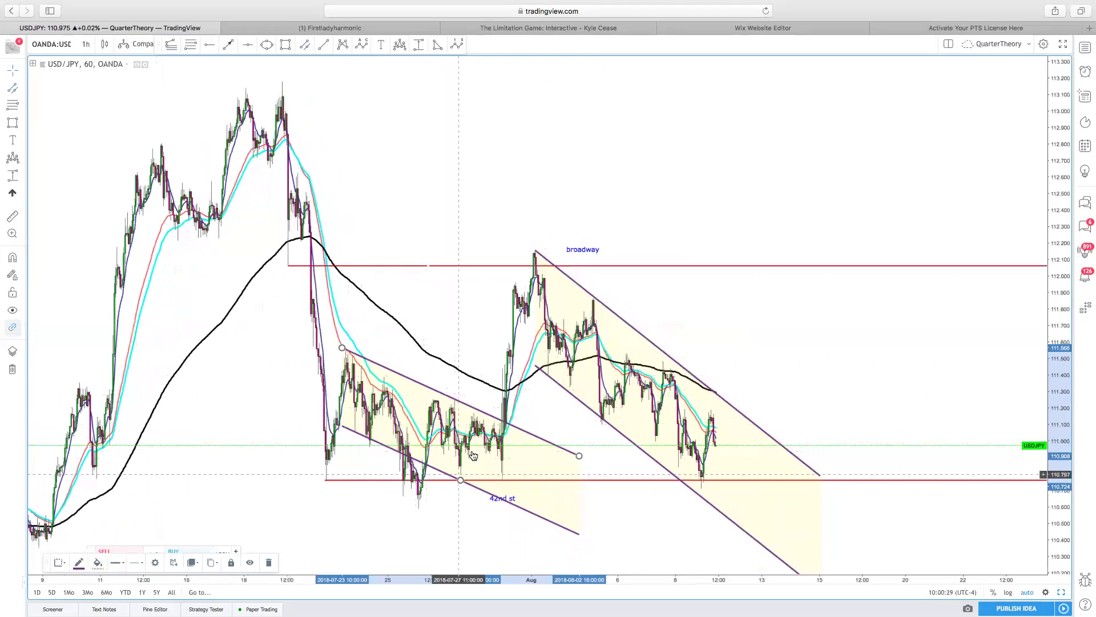
{"action": "scroll", "coordinate": [517, 431], "scroll_direction": "up", "scroll_amount": 3}
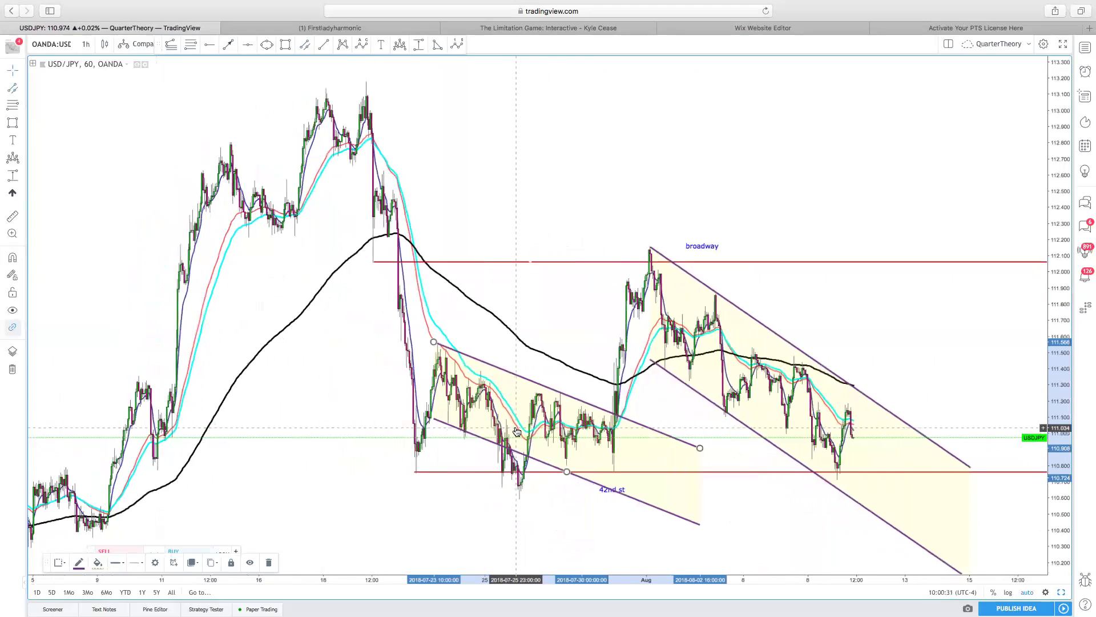
{"action": "scroll", "coordinate": [517, 431], "scroll_direction": "up", "scroll_amount": 4}
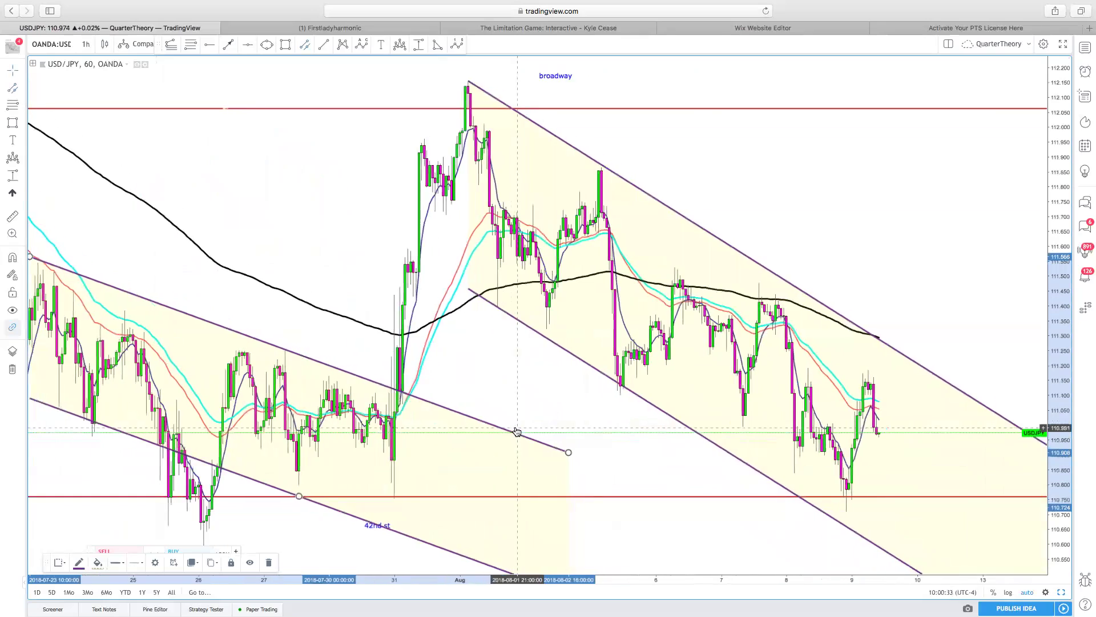
{"action": "scroll", "coordinate": [517, 431], "scroll_direction": "up", "scroll_amount": 3}
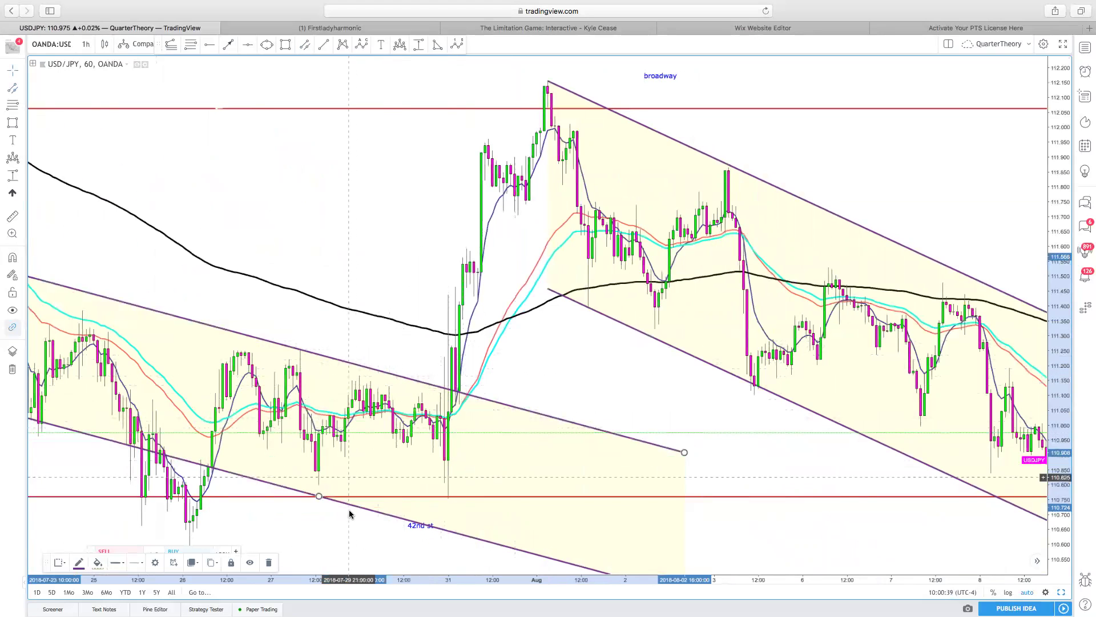
{"action": "scroll", "coordinate": [358, 483], "scroll_direction": "up", "scroll_amount": 2}
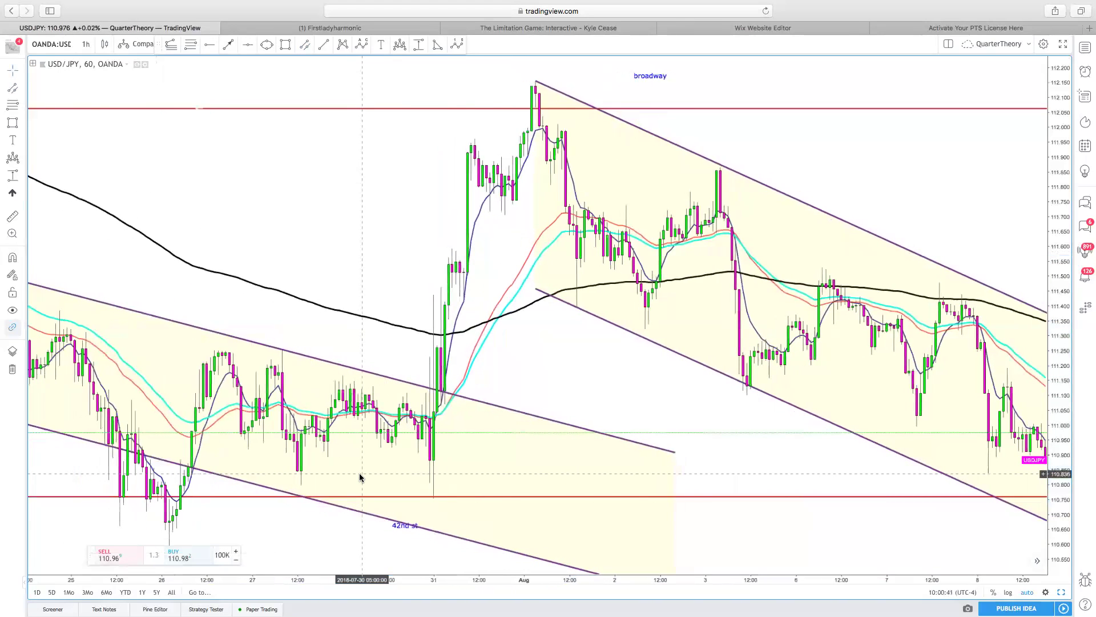
{"action": "scroll", "coordinate": [361, 475], "scroll_direction": "down", "scroll_amount": 3}
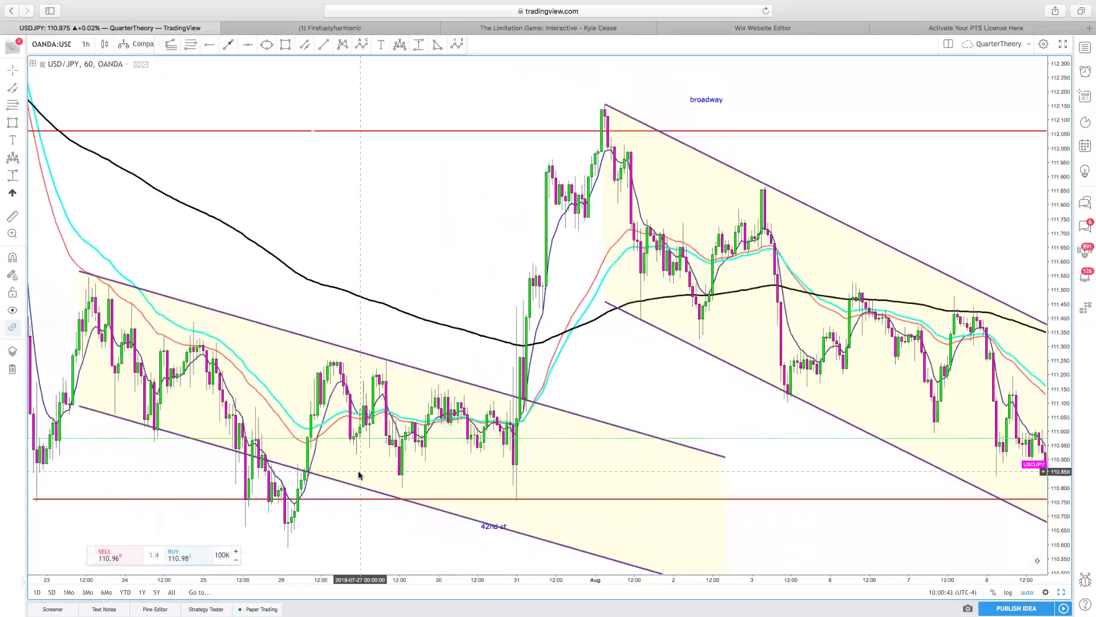
{"action": "left_click", "coordinate": [76, 275]}
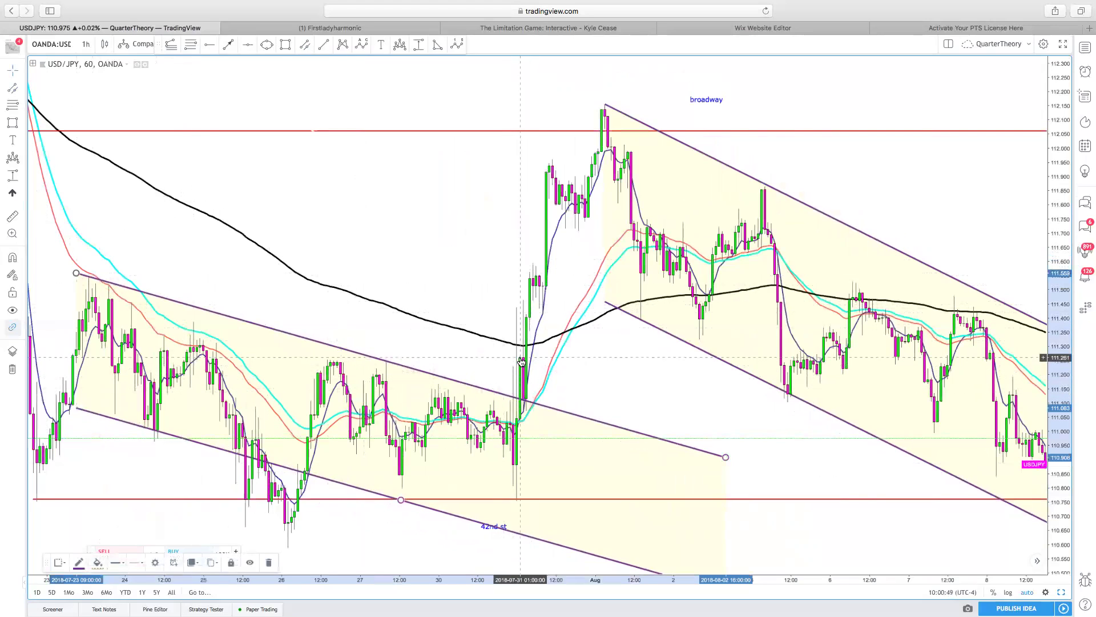
{"action": "scroll", "coordinate": [530, 394], "scroll_direction": "up", "scroll_amount": 3}
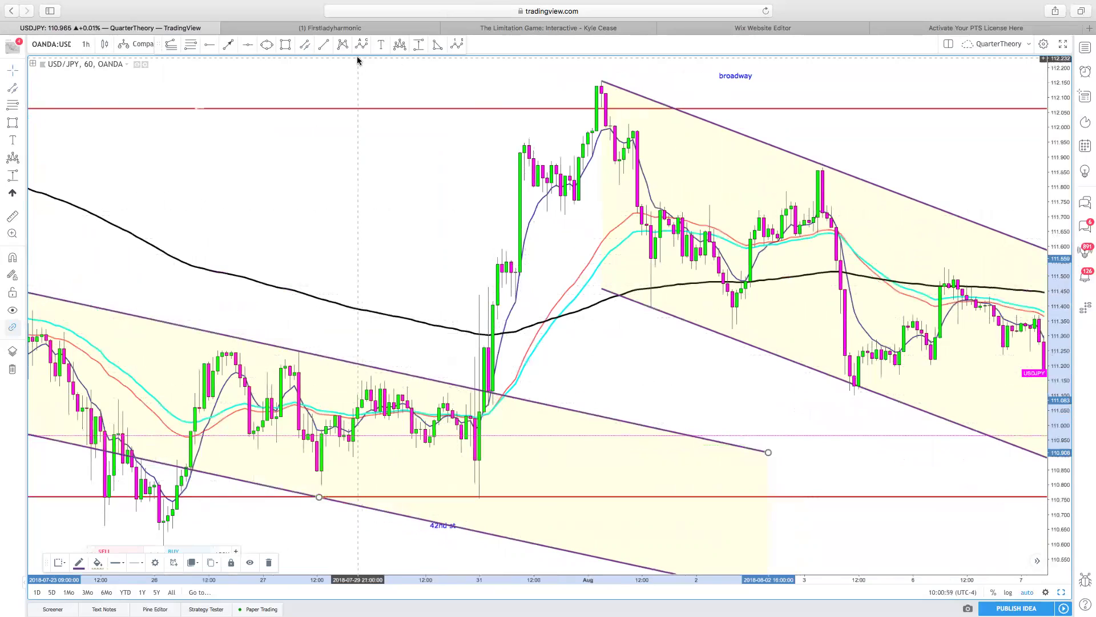
{"action": "left_click", "coordinate": [479, 497]}
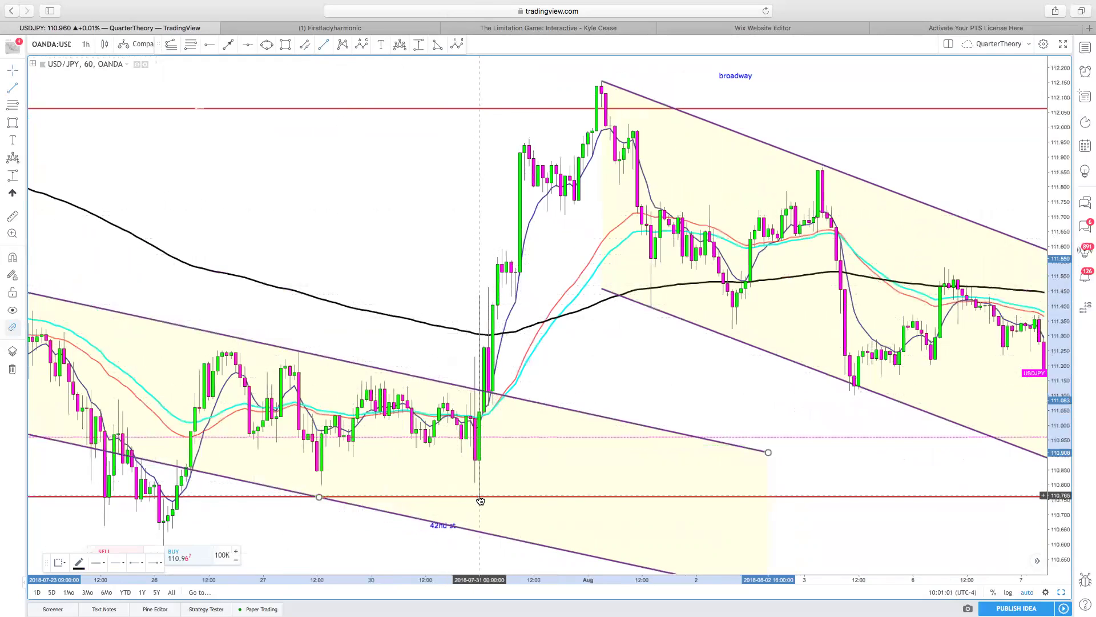
{"action": "left_click", "coordinate": [479, 497]}
{"action": "left_click", "coordinate": [614, 67]}
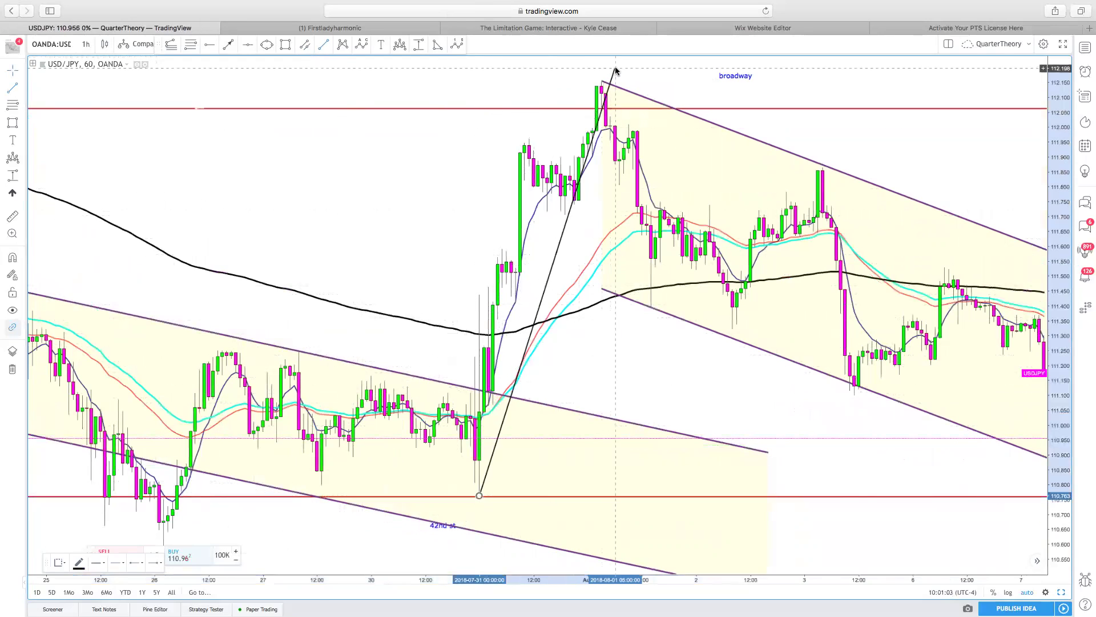
{"action": "left_click", "coordinate": [625, 69]}
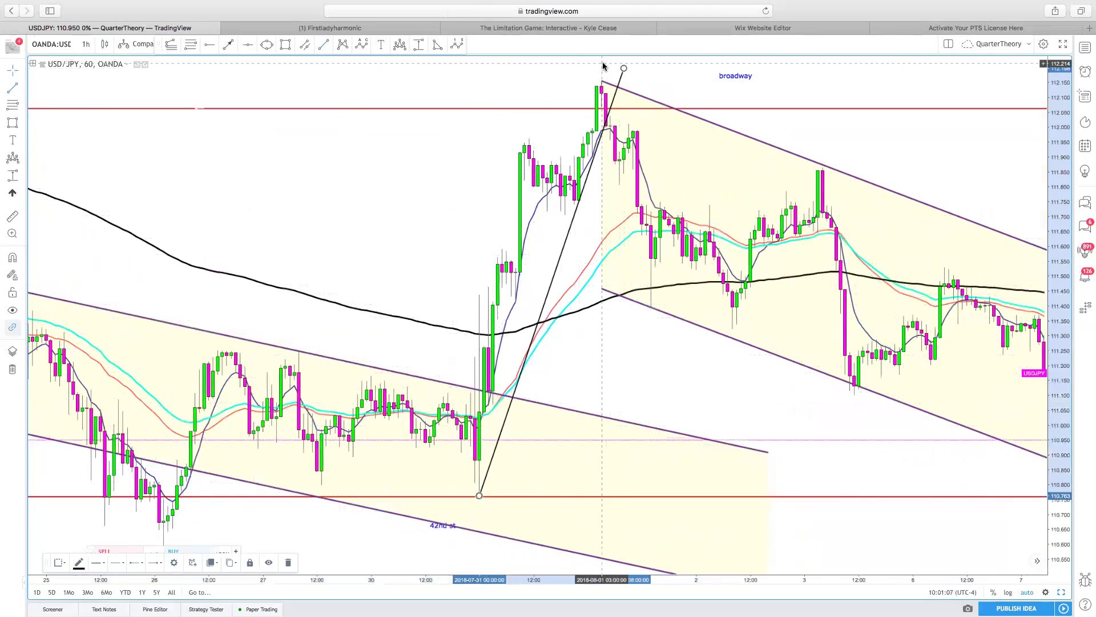
{"action": "key", "text": "Delete"}
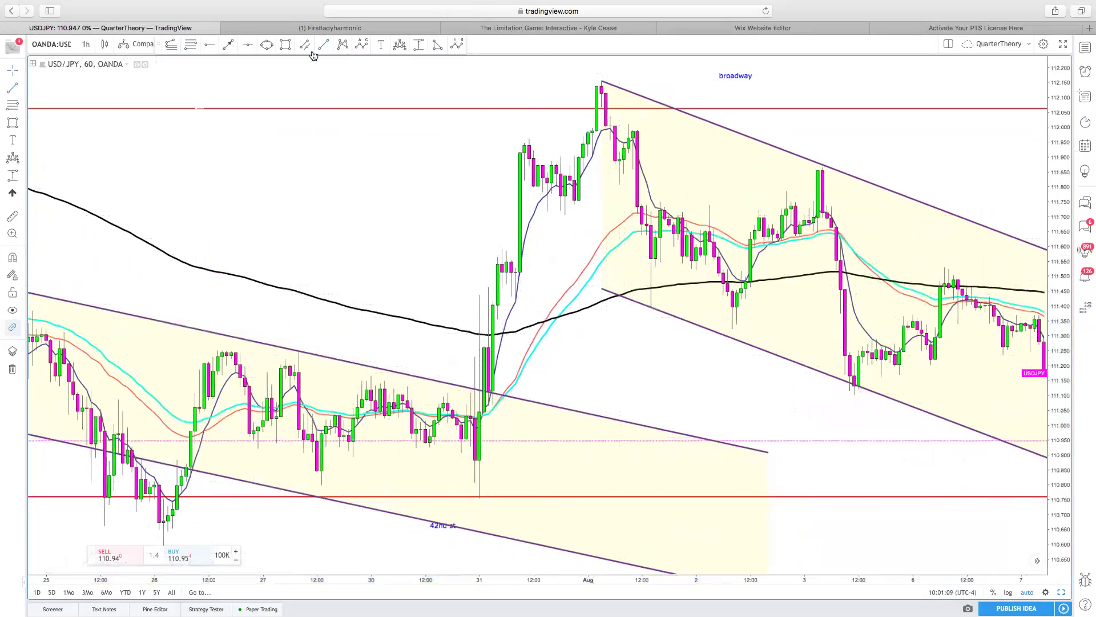
Step: Draw a rising parallel channel from the July 31 low at about 110.752 to about 112.217 on August 1, enclosing the rally to broadway
{"action": "left_click", "coordinate": [480, 499]}
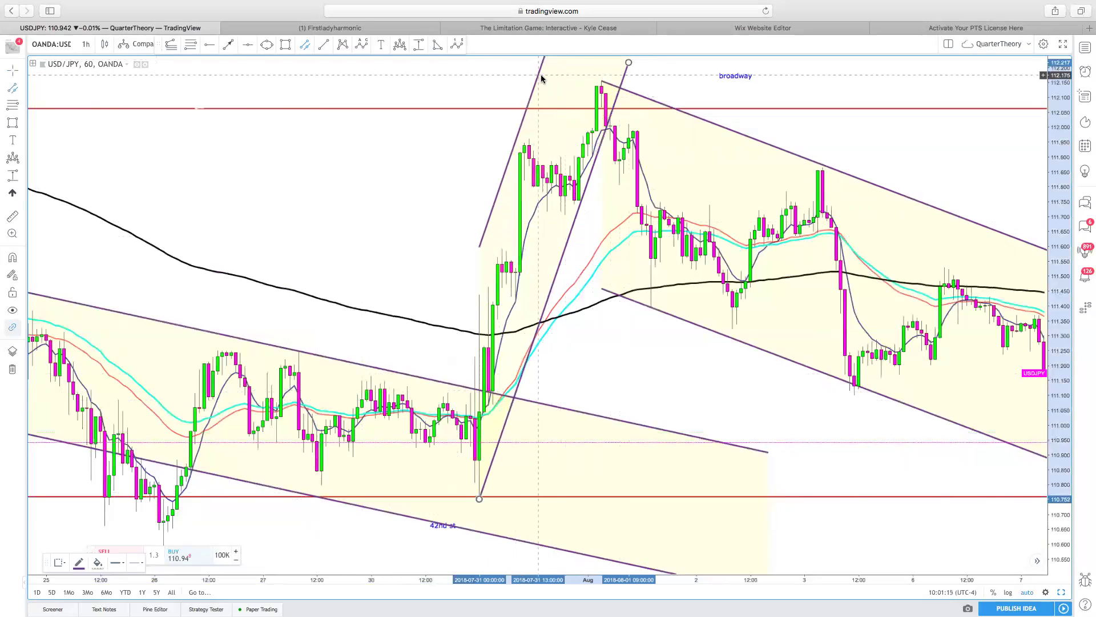
{"action": "left_click", "coordinate": [543, 75]}
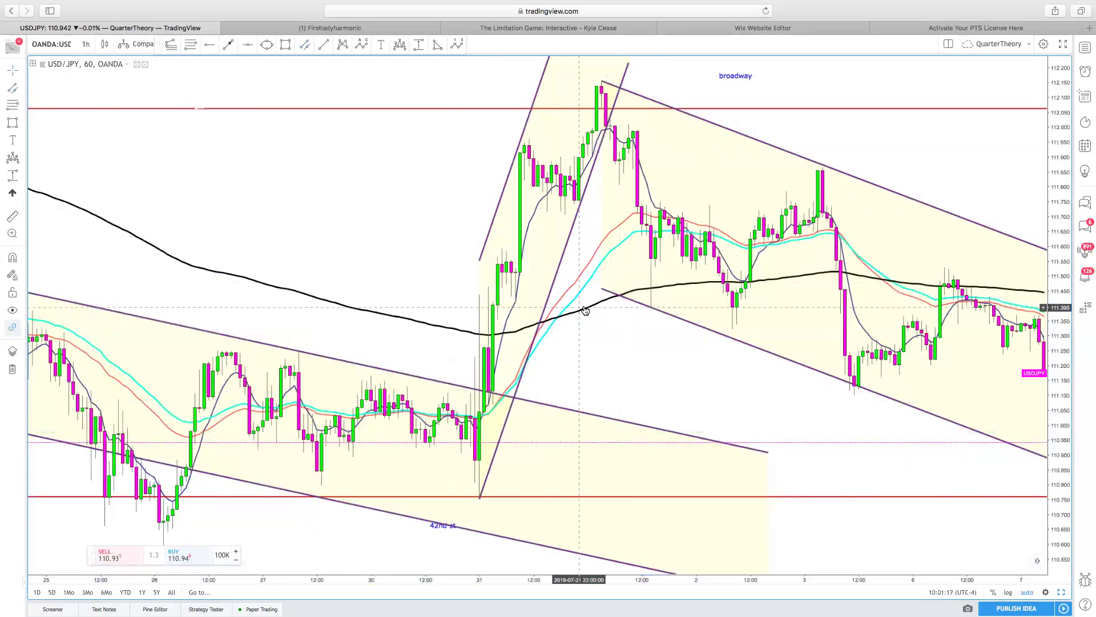
{"action": "scroll", "coordinate": [585, 310], "scroll_direction": "down", "scroll_amount": 1}
{"action": "scroll", "coordinate": [585, 310], "scroll_direction": "down", "scroll_amount": 3}
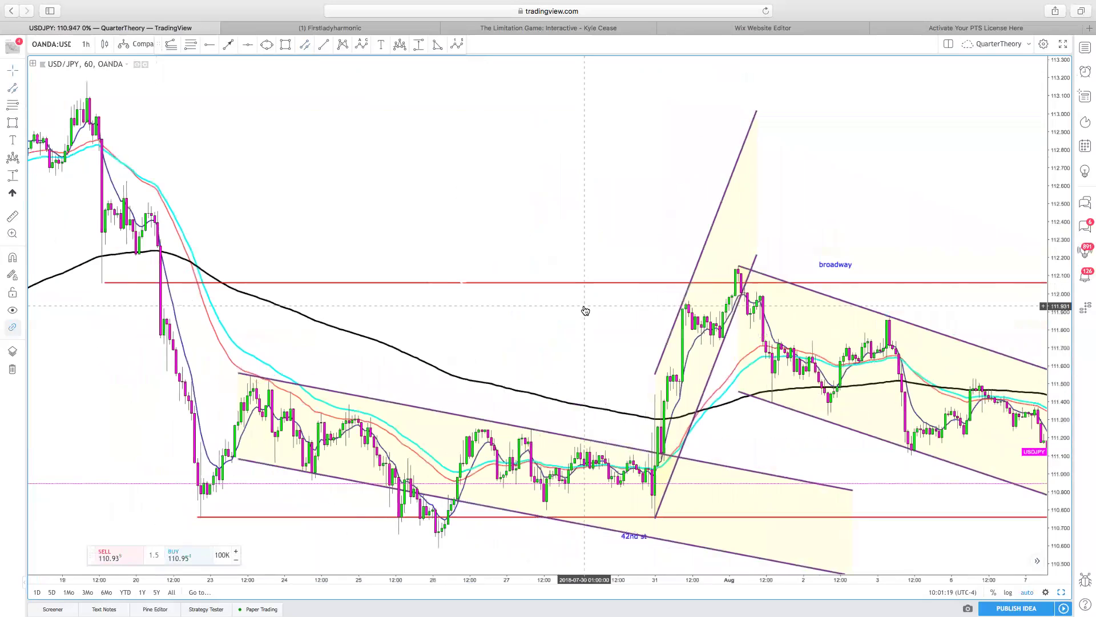
{"action": "scroll", "coordinate": [585, 310], "scroll_direction": "up", "scroll_amount": 4}
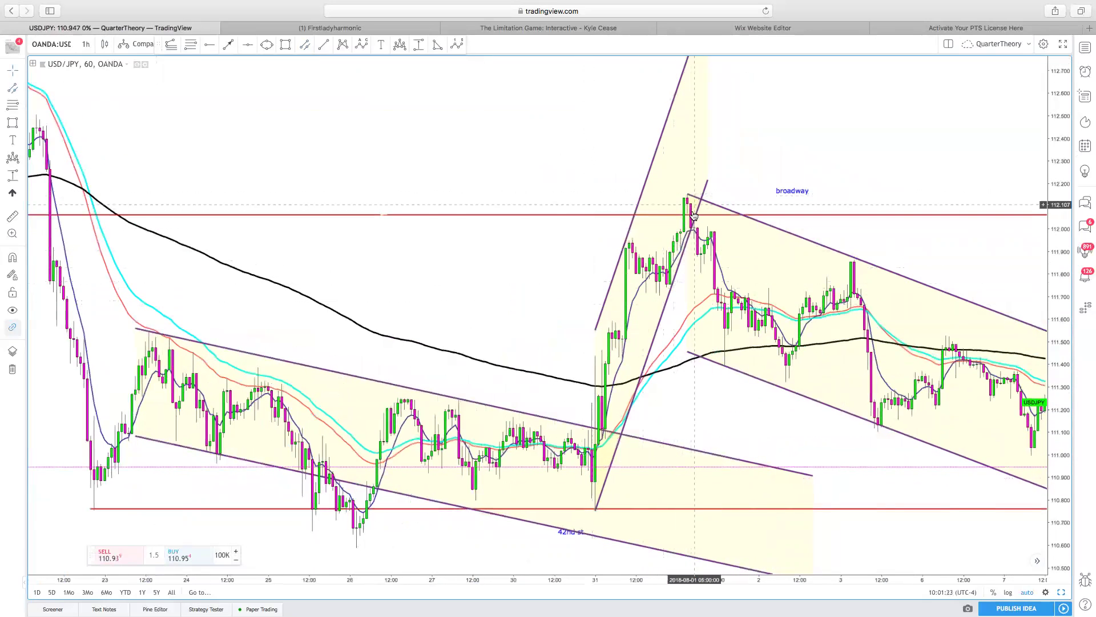
{"action": "scroll", "coordinate": [697, 227], "scroll_direction": "up", "scroll_amount": 3}
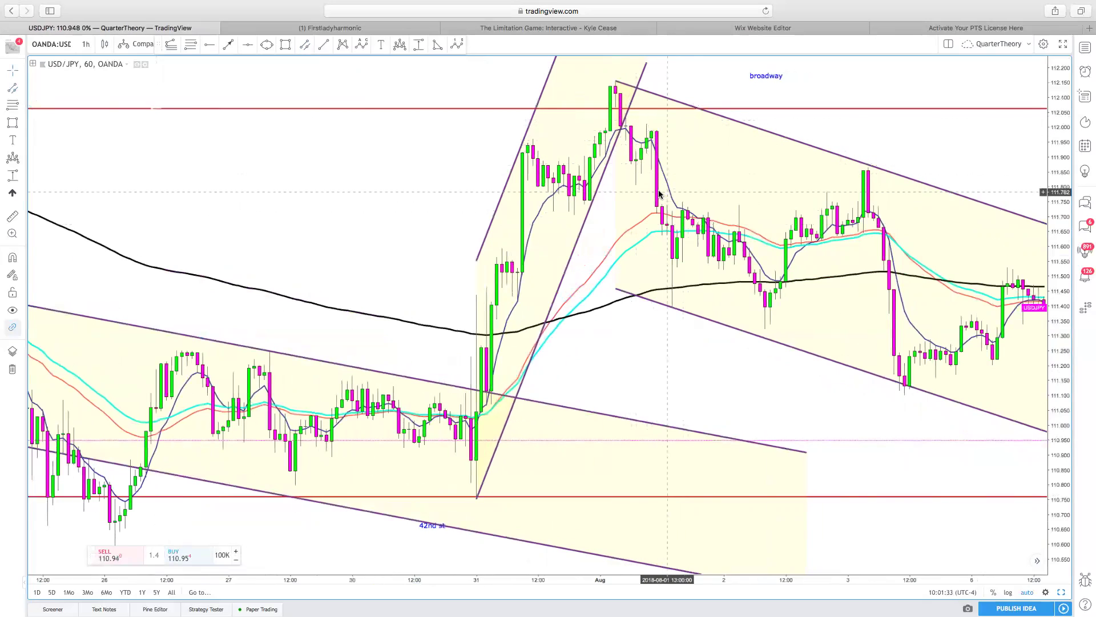
{"action": "scroll", "coordinate": [656, 188], "scroll_direction": "right", "scroll_amount": 5}
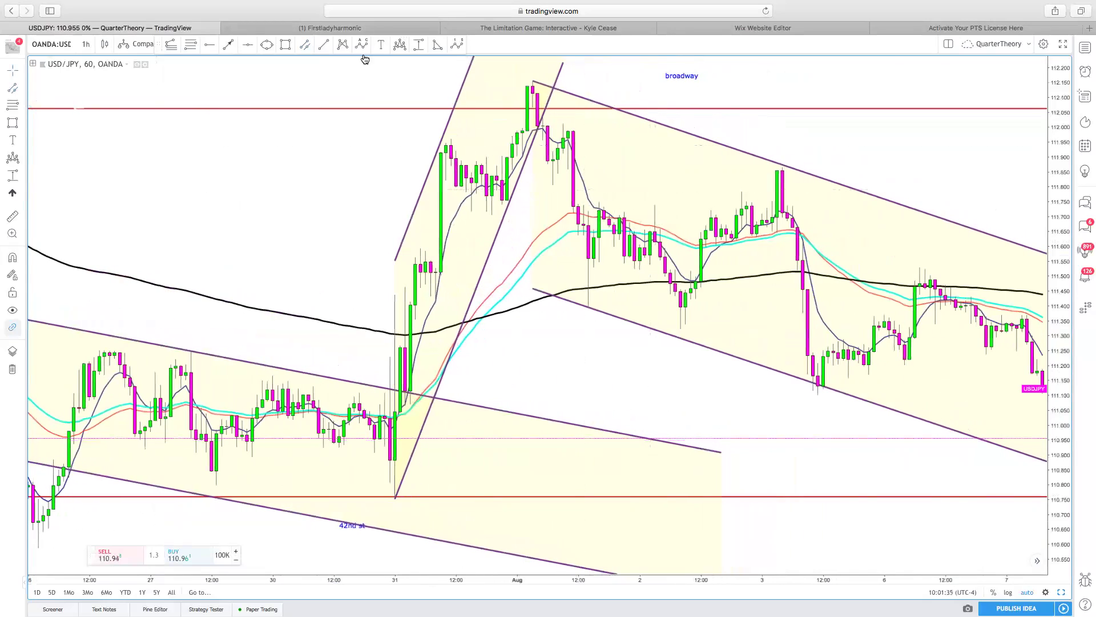
{"action": "left_click", "coordinate": [323, 44]}
{"action": "left_click", "coordinate": [533, 81]}
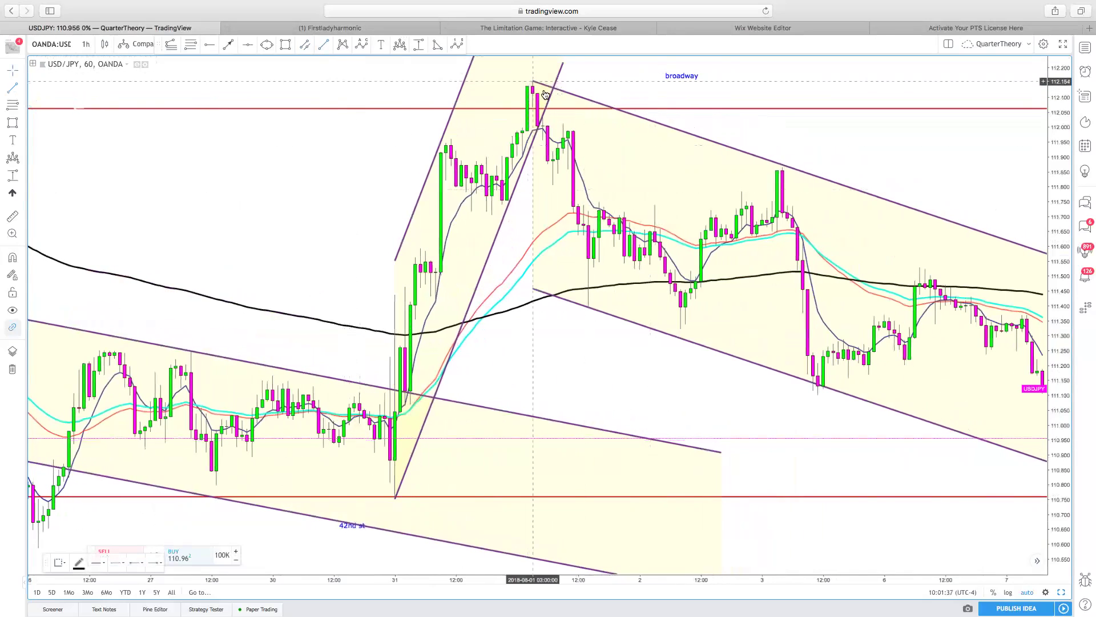
{"action": "left_click", "coordinate": [756, 306]}
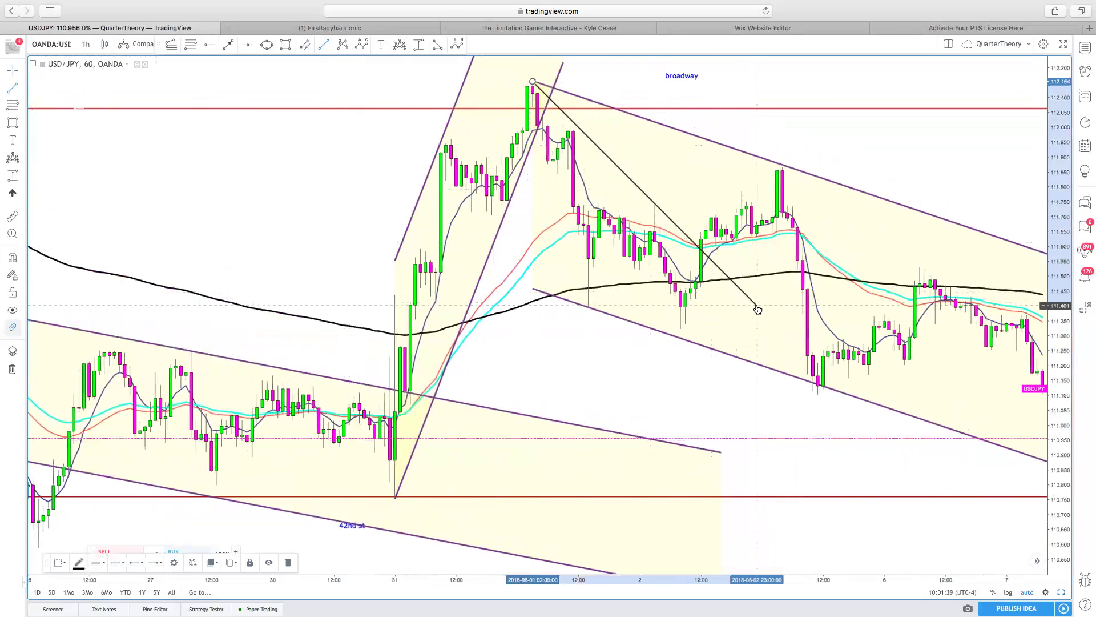
{"action": "key", "text": "Delete"}
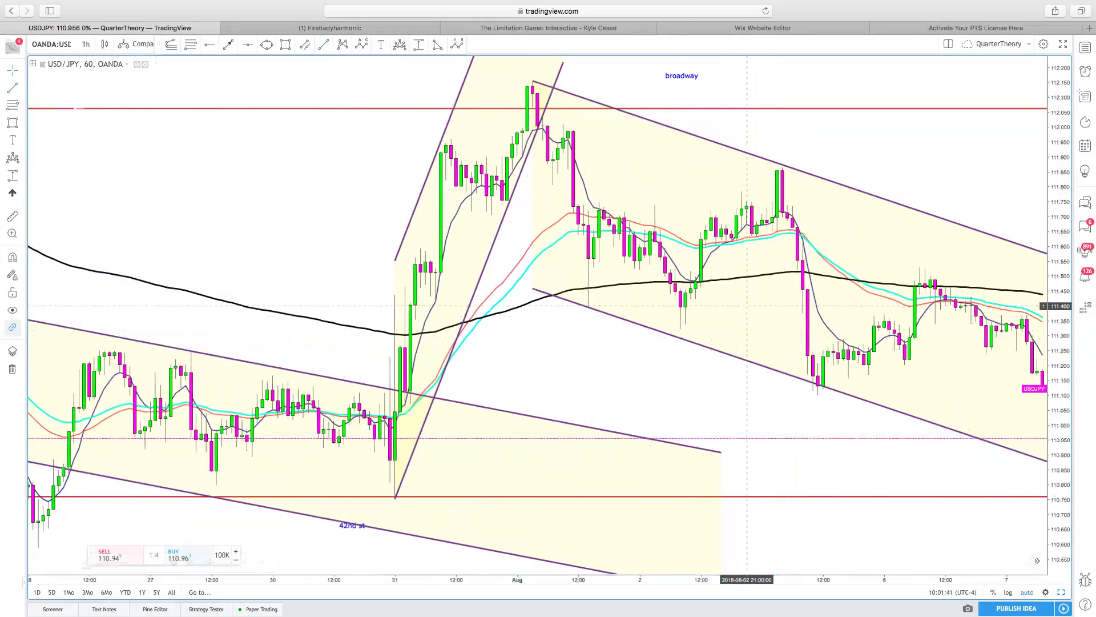
Step: Draw a steeper descending parallel channel from the August 1 high at about 112.15 to about 111.36 on August 3, around the first decline
{"action": "left_click", "coordinate": [323, 44]}
{"action": "left_click", "coordinate": [533, 82]}
{"action": "left_click", "coordinate": [767, 318]}
{"action": "left_click", "coordinate": [628, 349]}
{"action": "scroll", "coordinate": [759, 414], "scroll_direction": "down", "scroll_amount": 5}
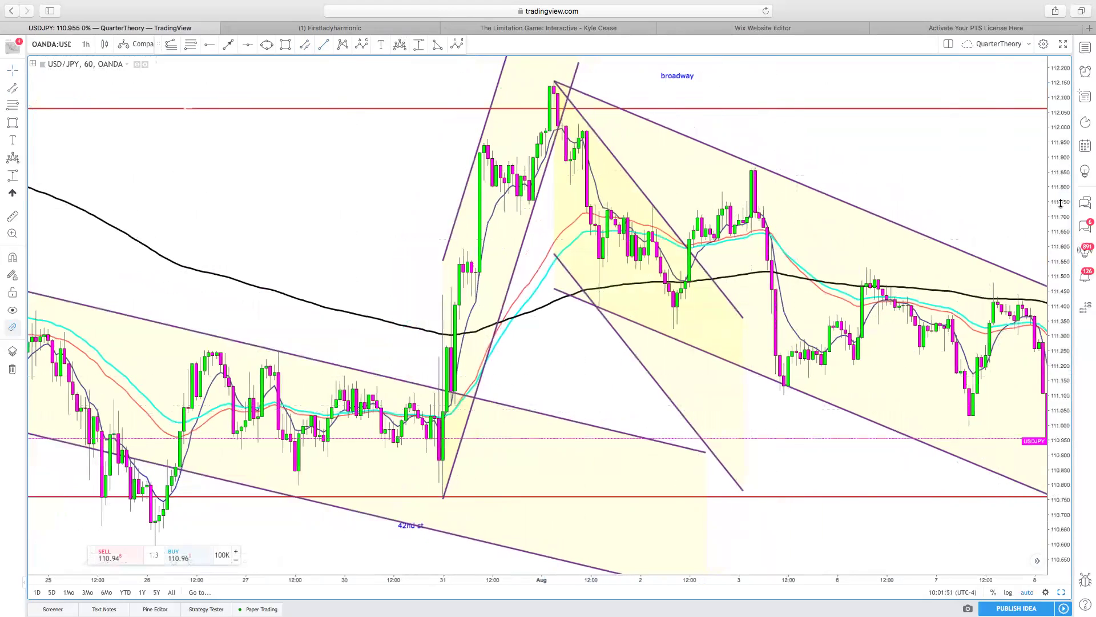
{"action": "left_click_drag", "start_coordinate": [1060, 203], "coordinate": [1059, 240]}
{"action": "scroll", "coordinate": [933, 183], "scroll_direction": "right", "scroll_amount": 3}
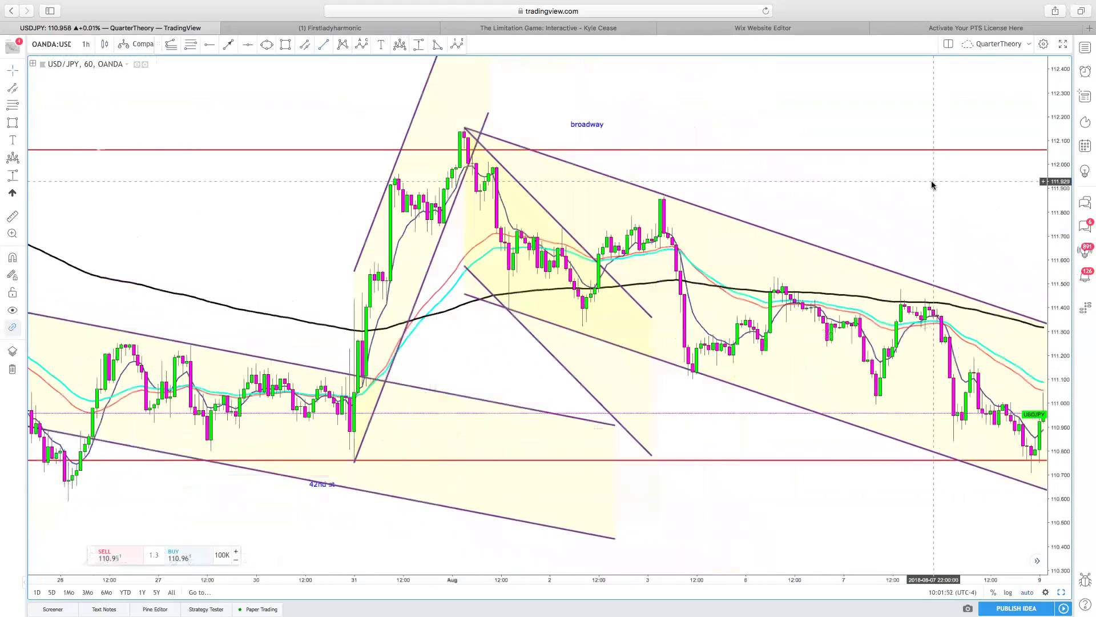
Step: Draw a rising parallel channel from the August 2 low at about 111.326 to about 111.842 on August 3, around the pullback
{"action": "scroll", "coordinate": [933, 183], "scroll_direction": "right", "scroll_amount": 1}
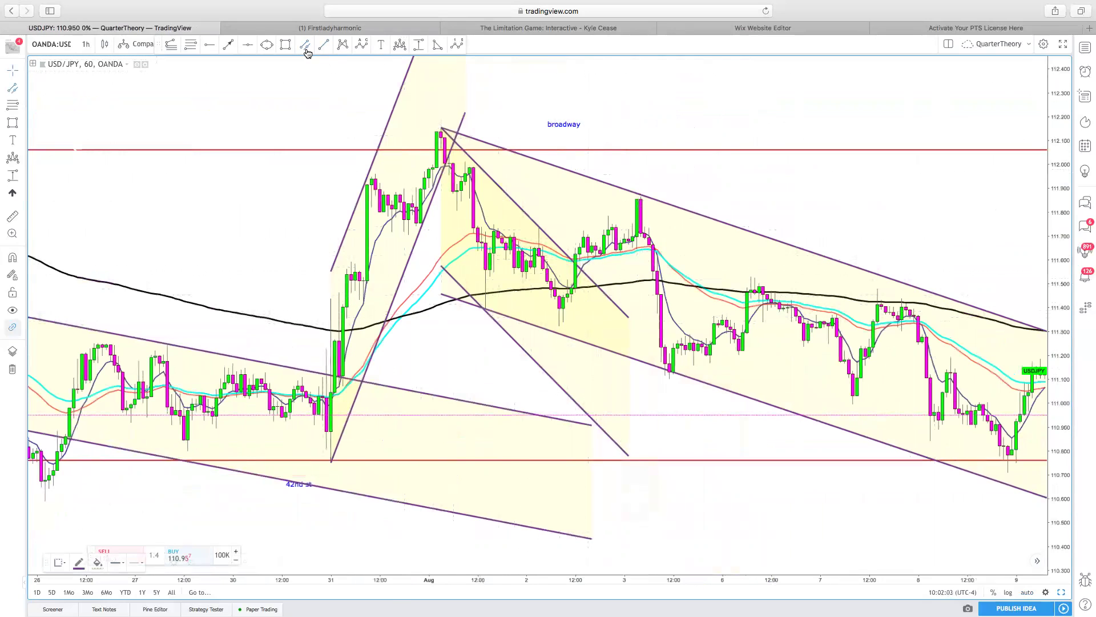
{"action": "left_click", "coordinate": [669, 201]}
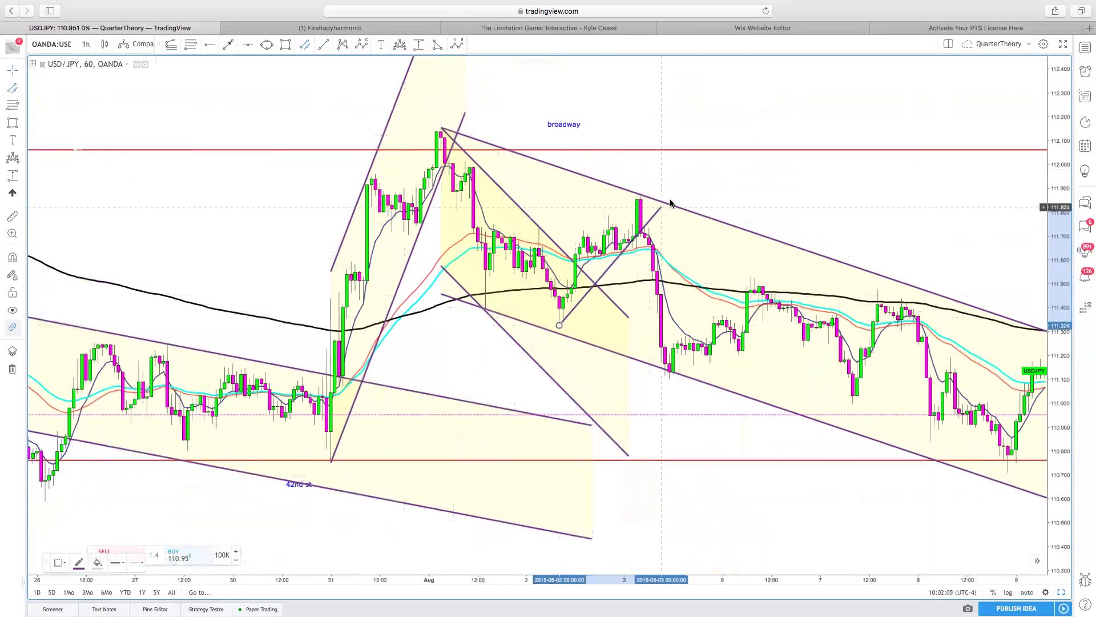
{"action": "left_click", "coordinate": [604, 184]}
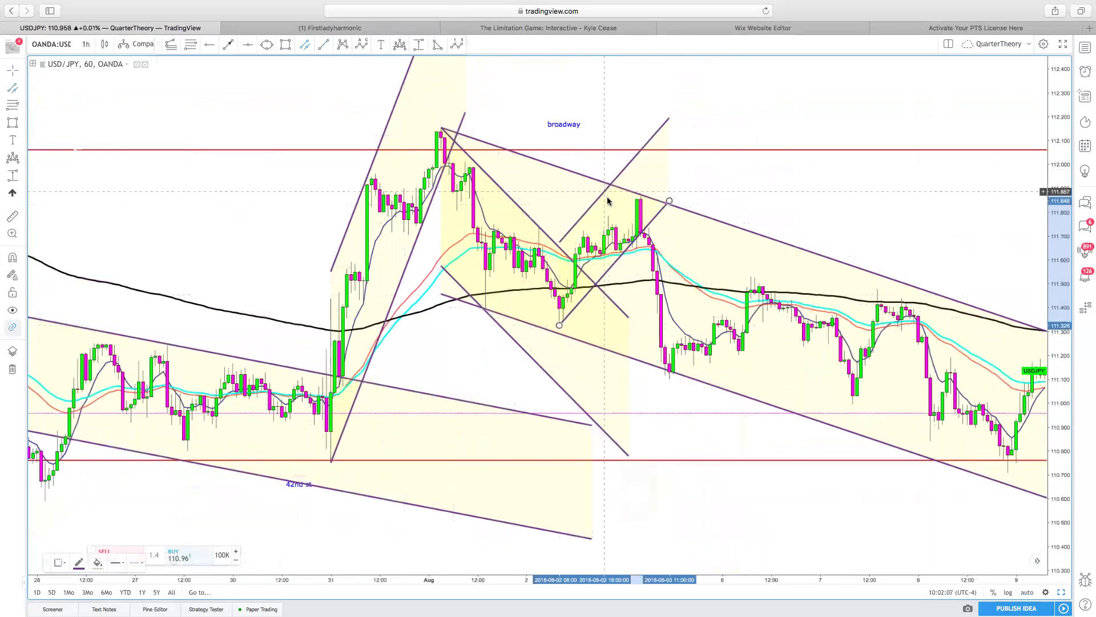
{"action": "left_click", "coordinate": [632, 197]}
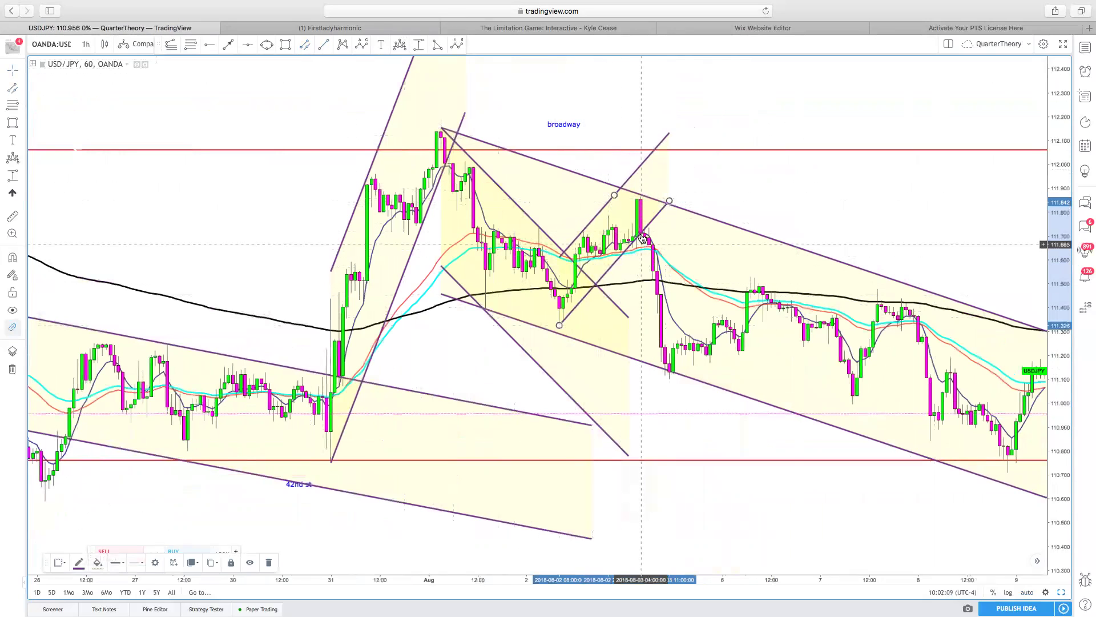
{"action": "left_click", "coordinate": [678, 187]}
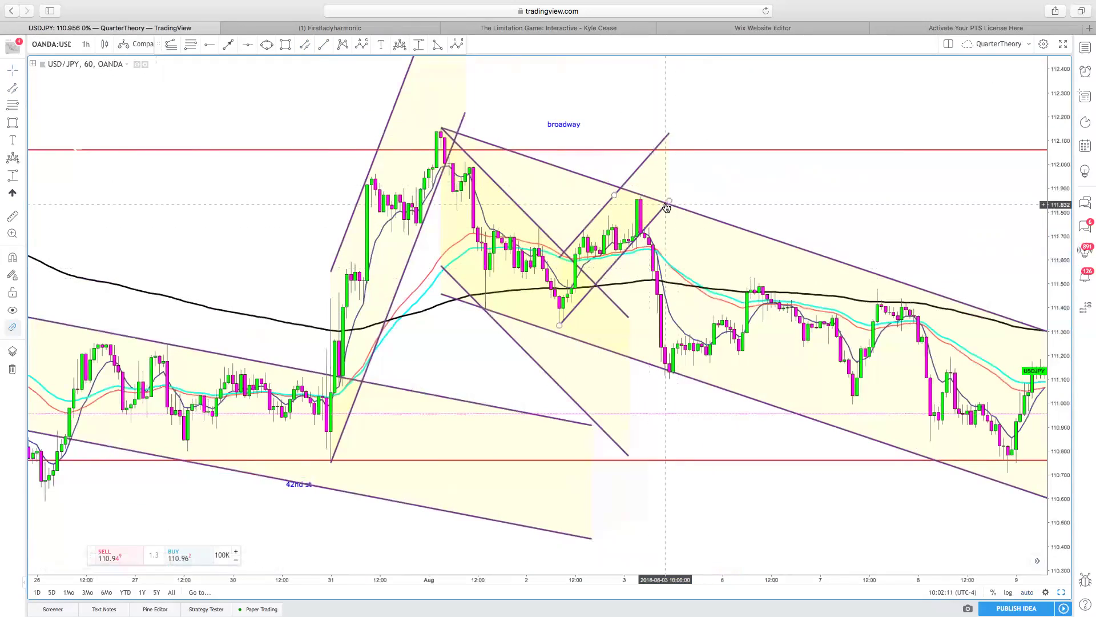
Step: Examine the channels between broadway and 42nd st in the context of the mid-July decline and the latest August 9 price action
{"action": "scroll", "coordinate": [668, 197], "scroll_direction": "down", "scroll_amount": 3}
{"action": "scroll", "coordinate": [663, 206], "scroll_direction": "down", "scroll_amount": 5}
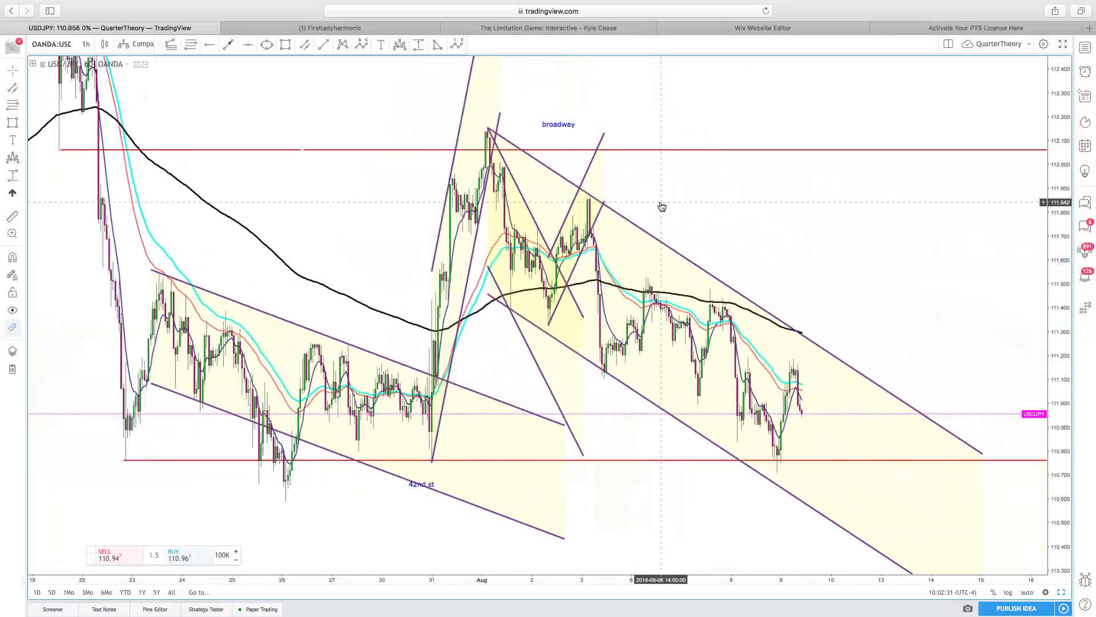
{"action": "scroll", "coordinate": [599, 205], "scroll_direction": "down", "scroll_amount": 4}
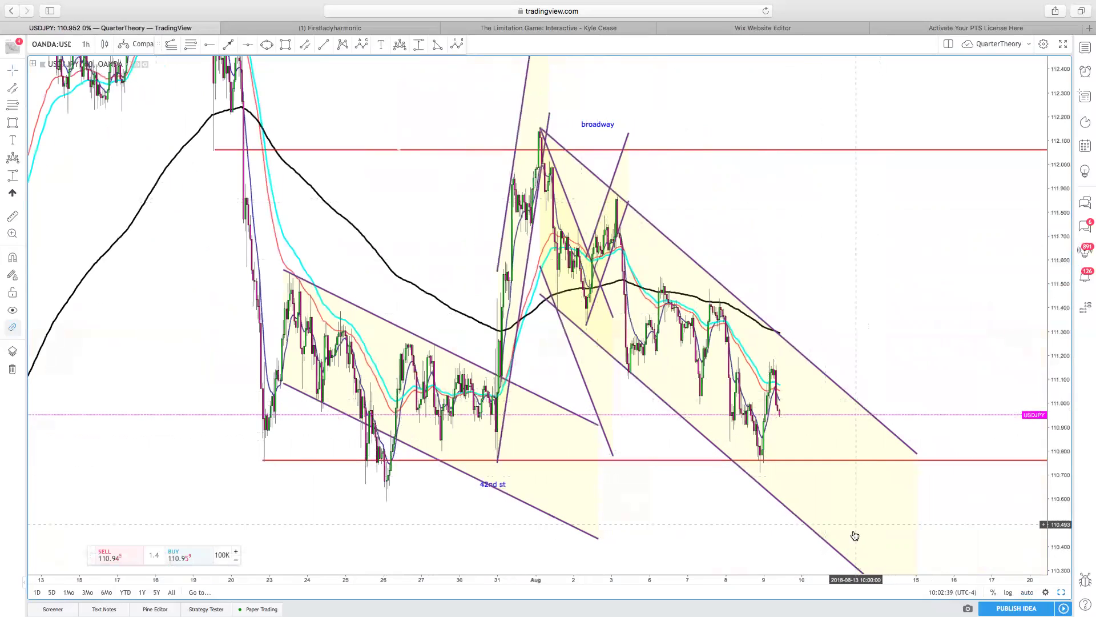
{"action": "scroll", "coordinate": [850, 295], "scroll_direction": "up", "scroll_amount": 5}
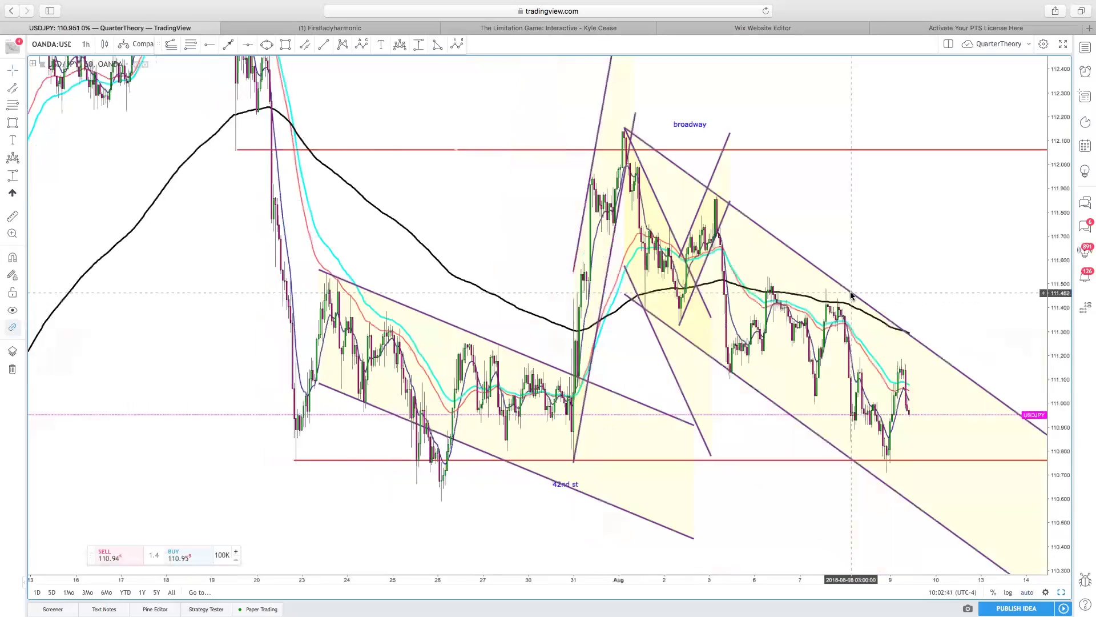
{"action": "scroll", "coordinate": [850, 295], "scroll_direction": "up", "scroll_amount": 3}
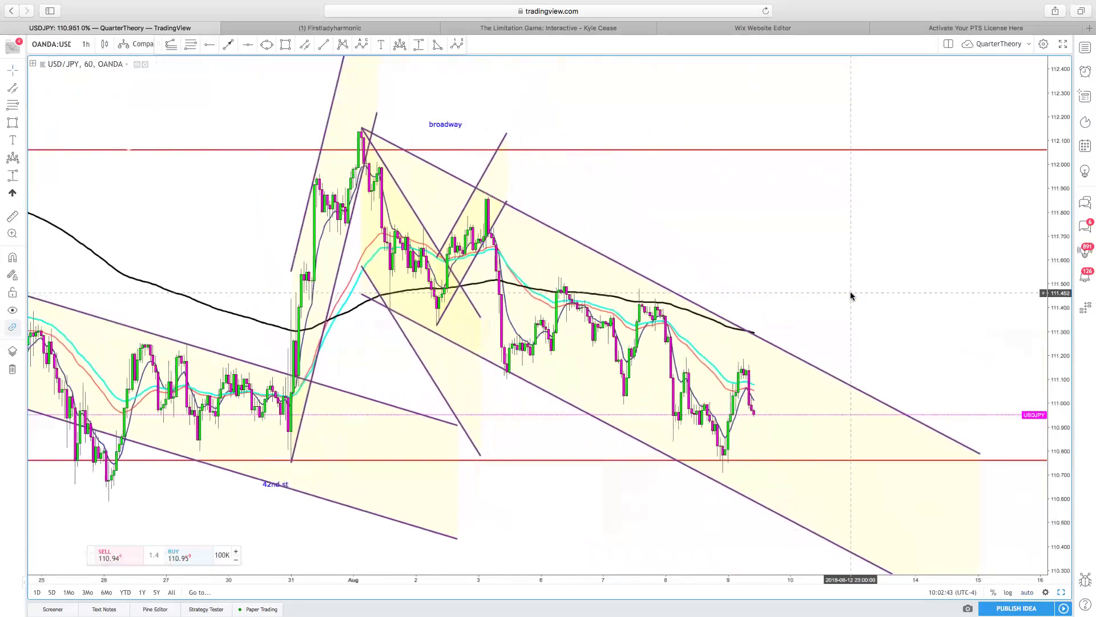
{"action": "left_click", "coordinate": [536, 561]}
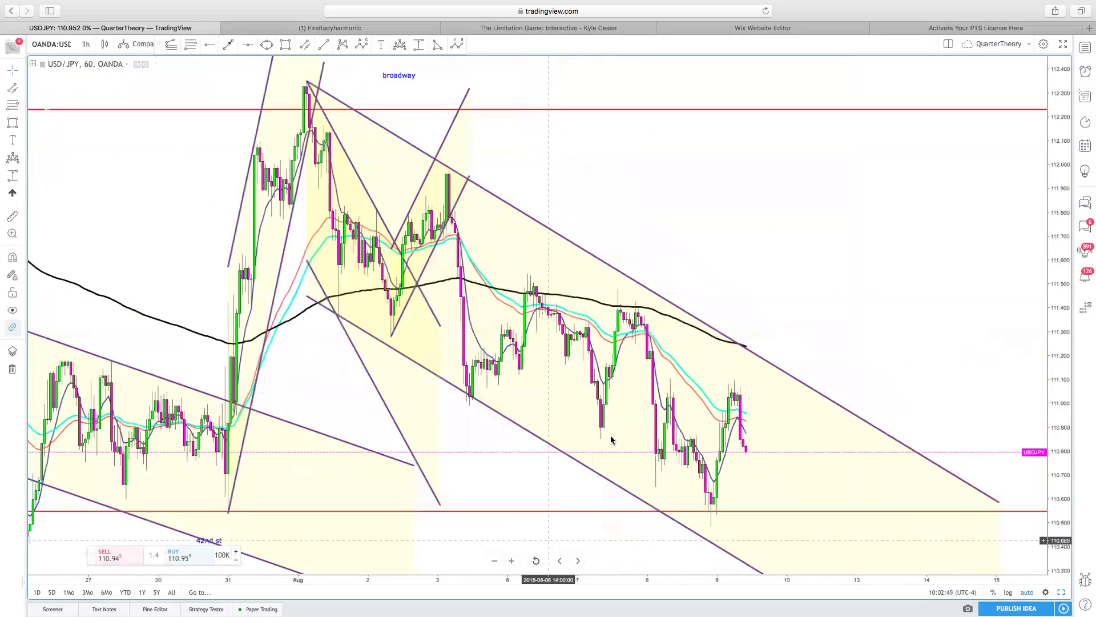
{"action": "scroll", "coordinate": [620, 433], "scroll_direction": "down", "scroll_amount": 5}
{"action": "scroll", "coordinate": [570, 306], "scroll_direction": "up", "scroll_amount": 3}
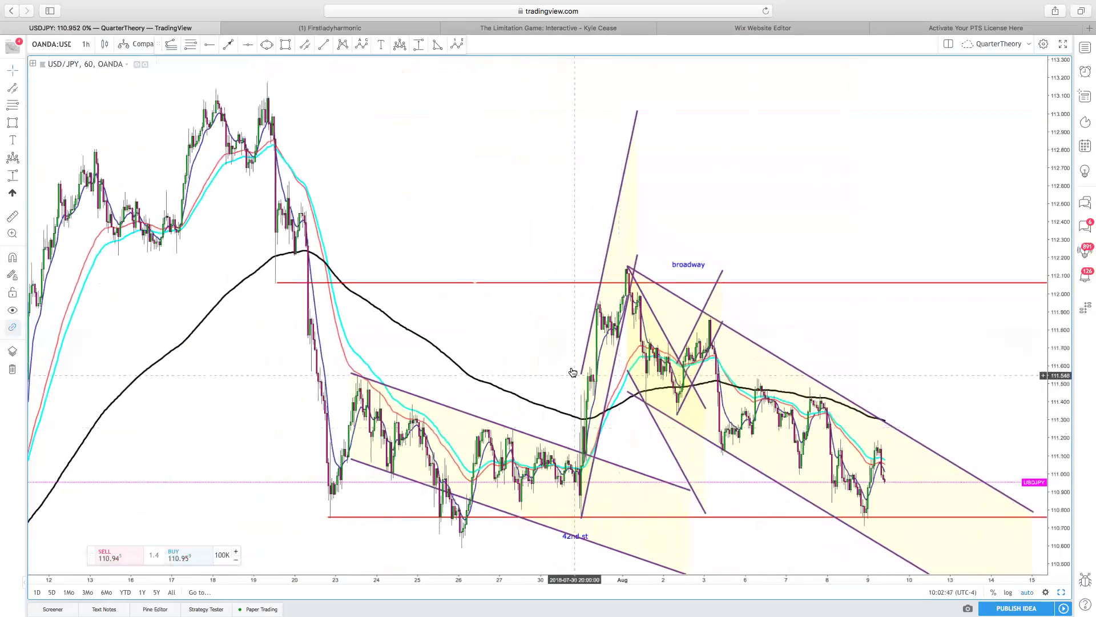
{"action": "scroll", "coordinate": [541, 350], "scroll_direction": "right", "scroll_amount": 5}
{"action": "scroll", "coordinate": [539, 350], "scroll_direction": "right", "scroll_amount": 2}
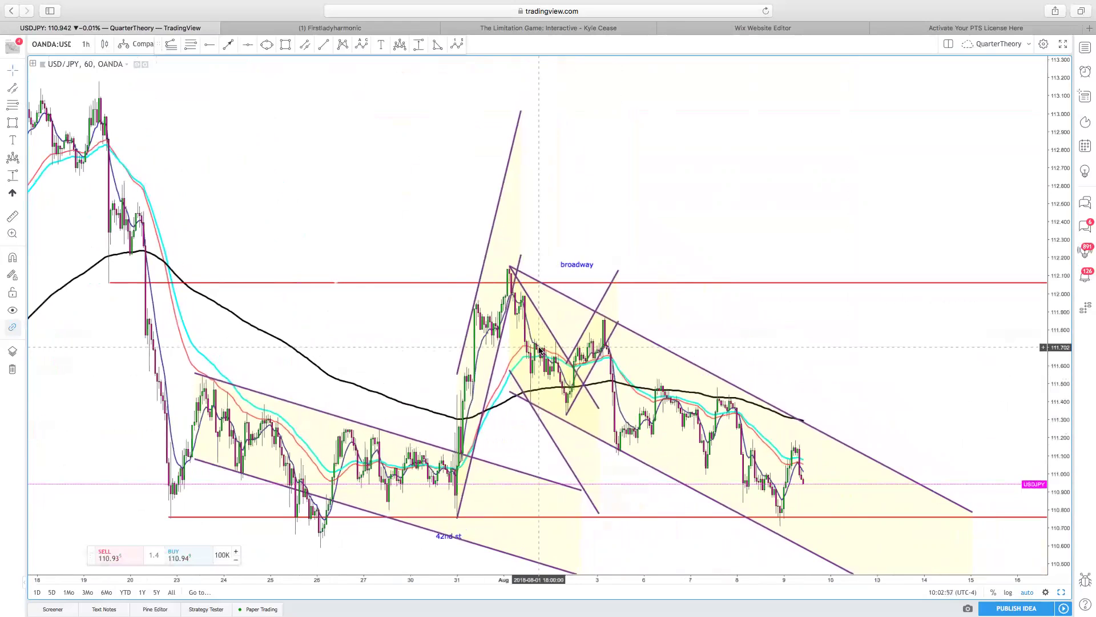
Step: Delete the steep descending channel and the small rising channel inside the large August descending channel
{"action": "left_click", "coordinate": [547, 330]}
{"action": "key", "text": "Delete"}
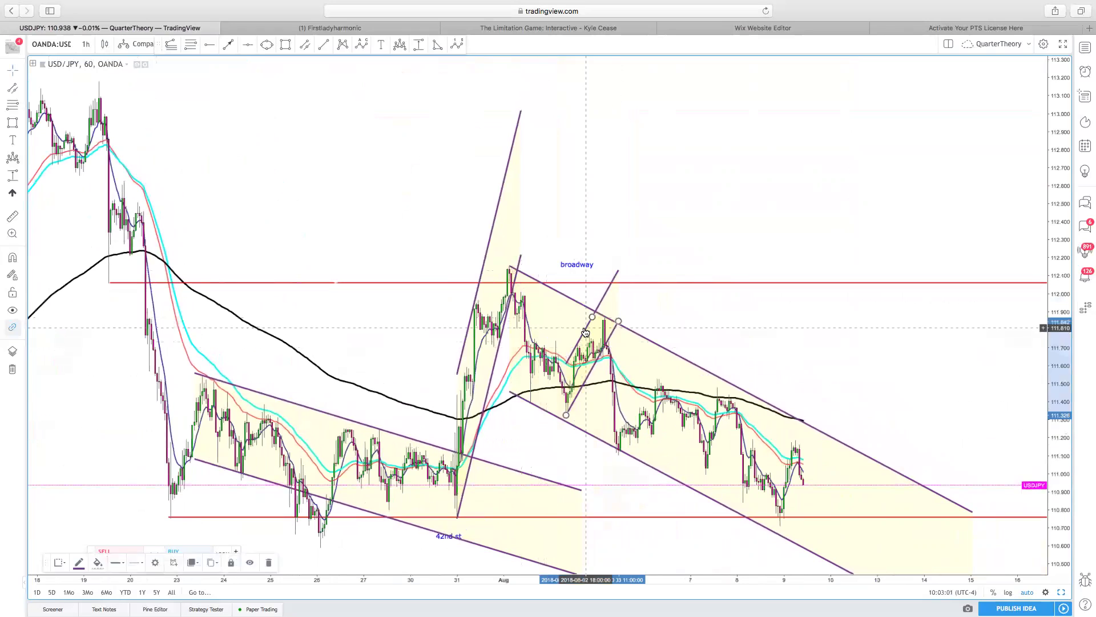
{"action": "scroll", "coordinate": [545, 331], "scroll_direction": "left", "scroll_amount": 5}
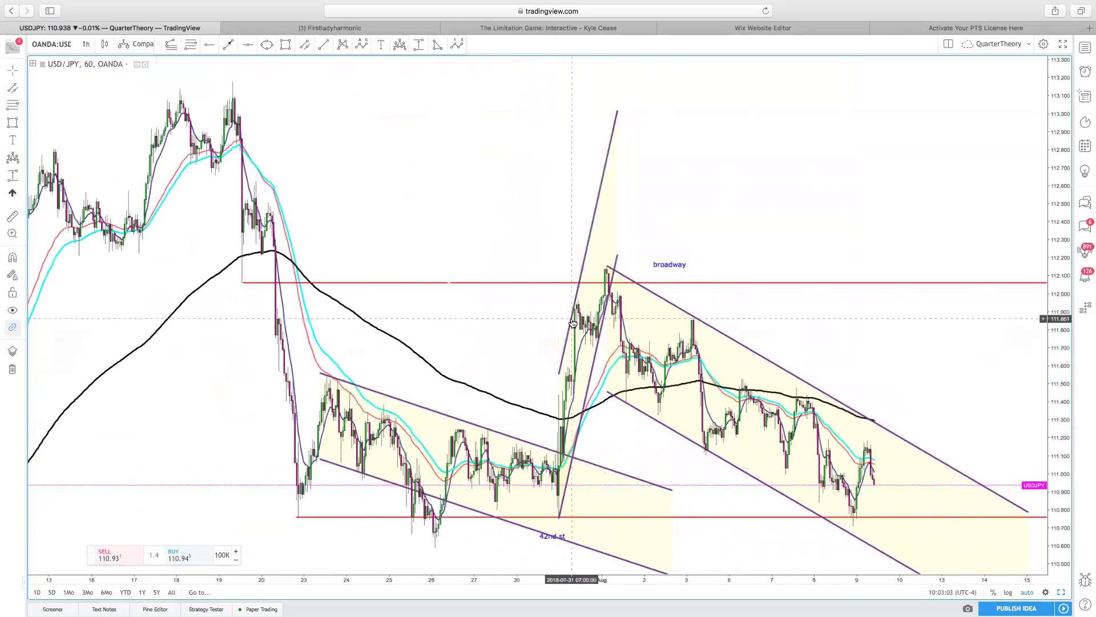
Step: Draw a descending parallel channel from the July 18 high at about 113.14 to about 112.64 on July 19, around the pullback
{"action": "scroll", "coordinate": [573, 322], "scroll_direction": "up", "scroll_amount": 2}
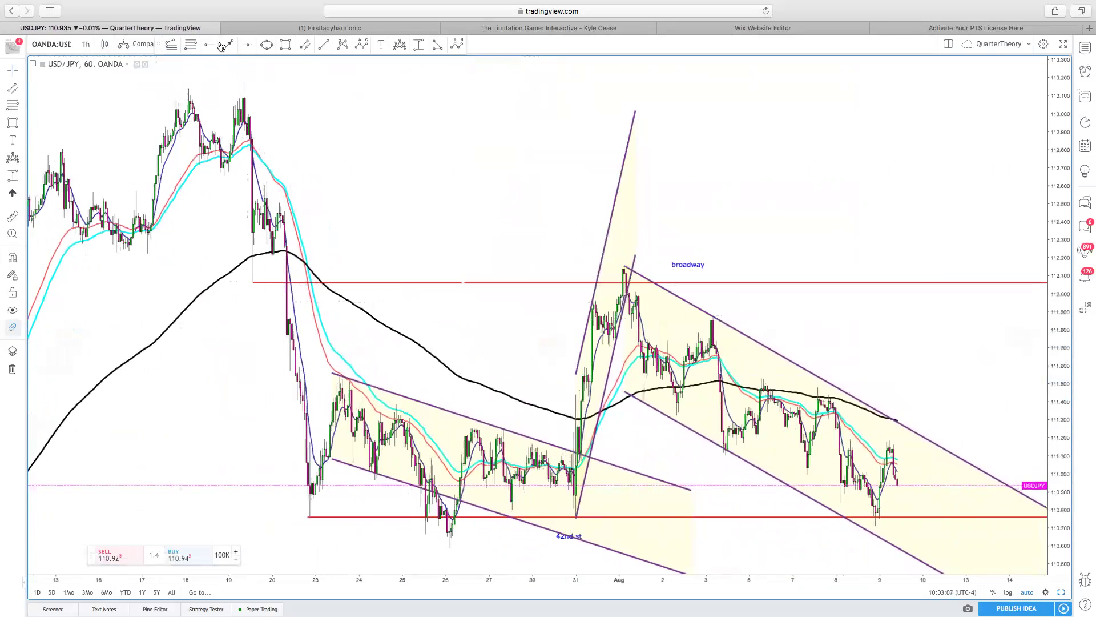
{"action": "left_click", "coordinate": [306, 45]}
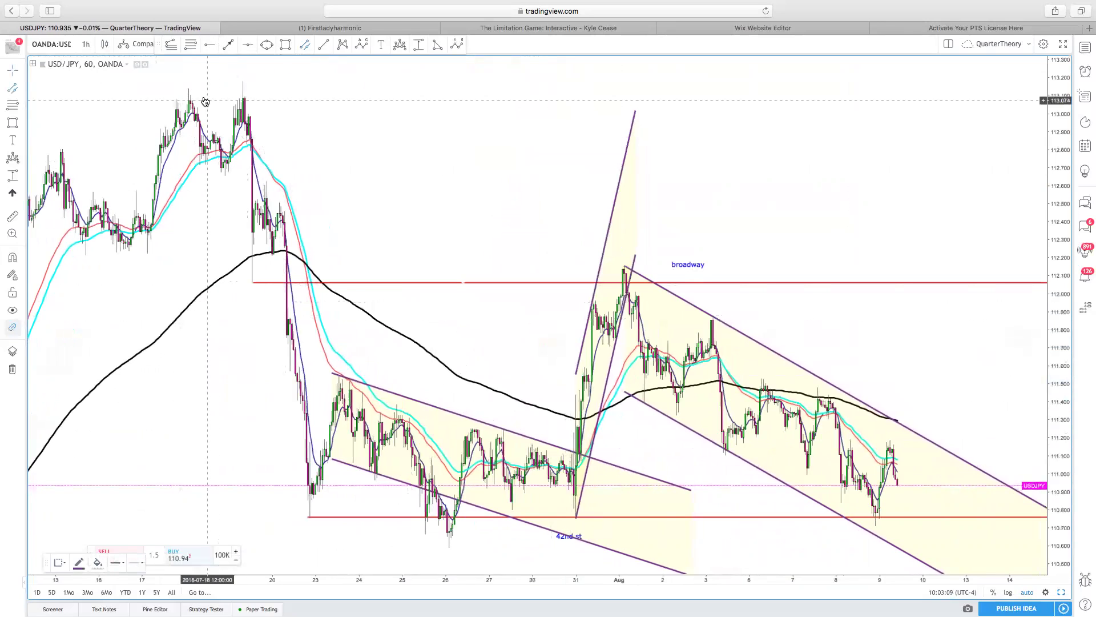
{"action": "left_click", "coordinate": [189, 89]}
{"action": "left_click", "coordinate": [247, 179]}
{"action": "left_click", "coordinate": [219, 183]}
{"action": "left_click", "coordinate": [289, 147]}
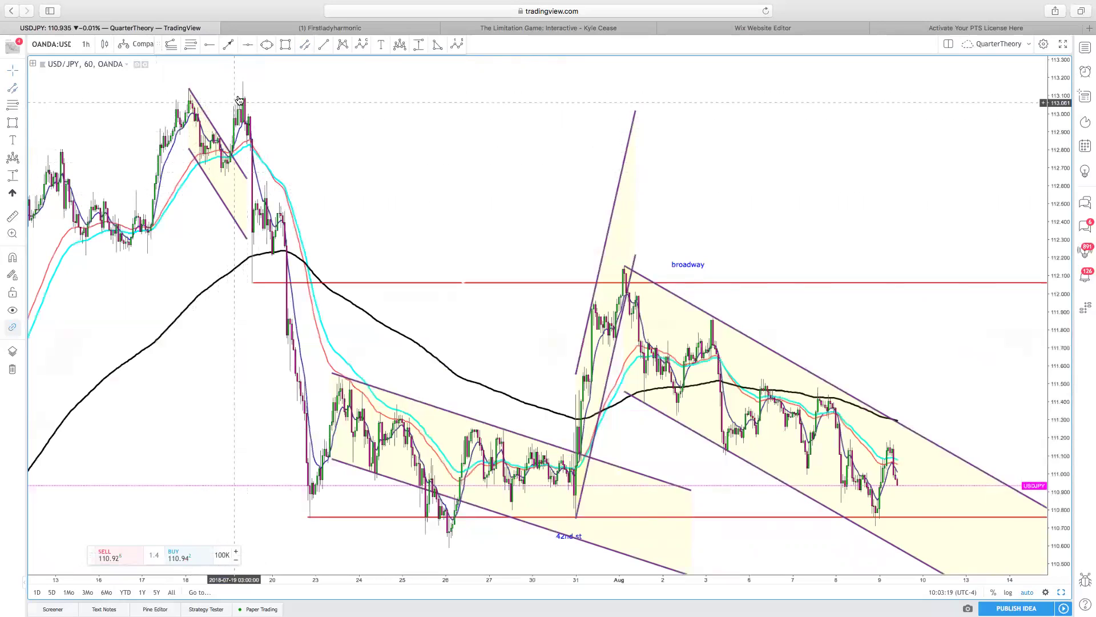
Step: Review the full sequence of channels from the mid-July highs to August 9 against the broadway and 42nd st levels
{"action": "scroll", "coordinate": [259, 158], "scroll_direction": "up", "scroll_amount": 3}
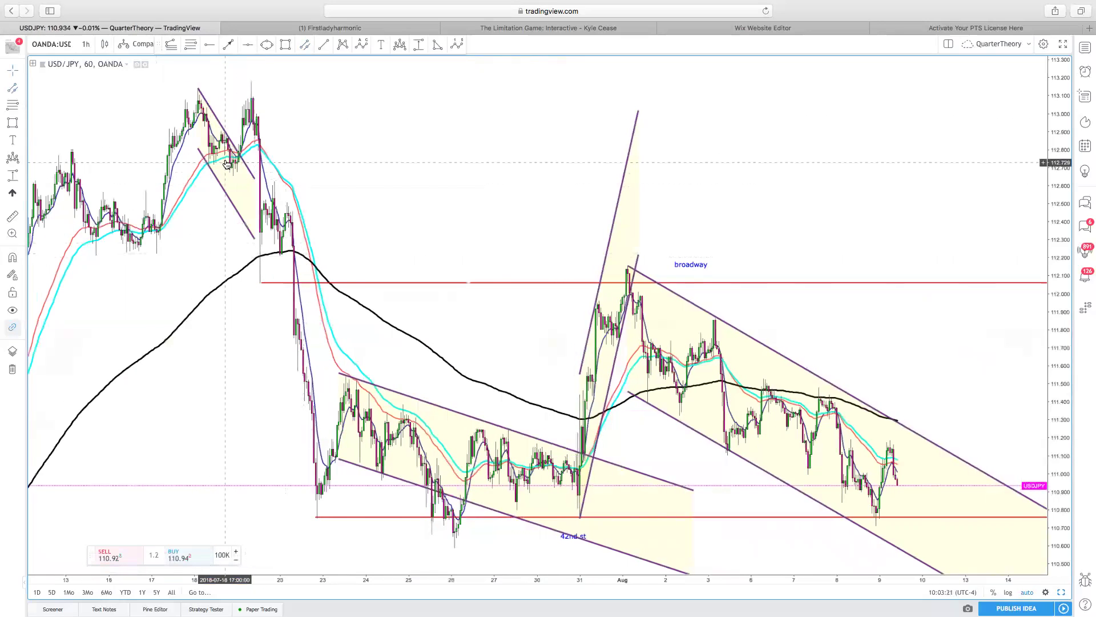
{"action": "scroll", "coordinate": [227, 164], "scroll_direction": "up", "scroll_amount": 2}
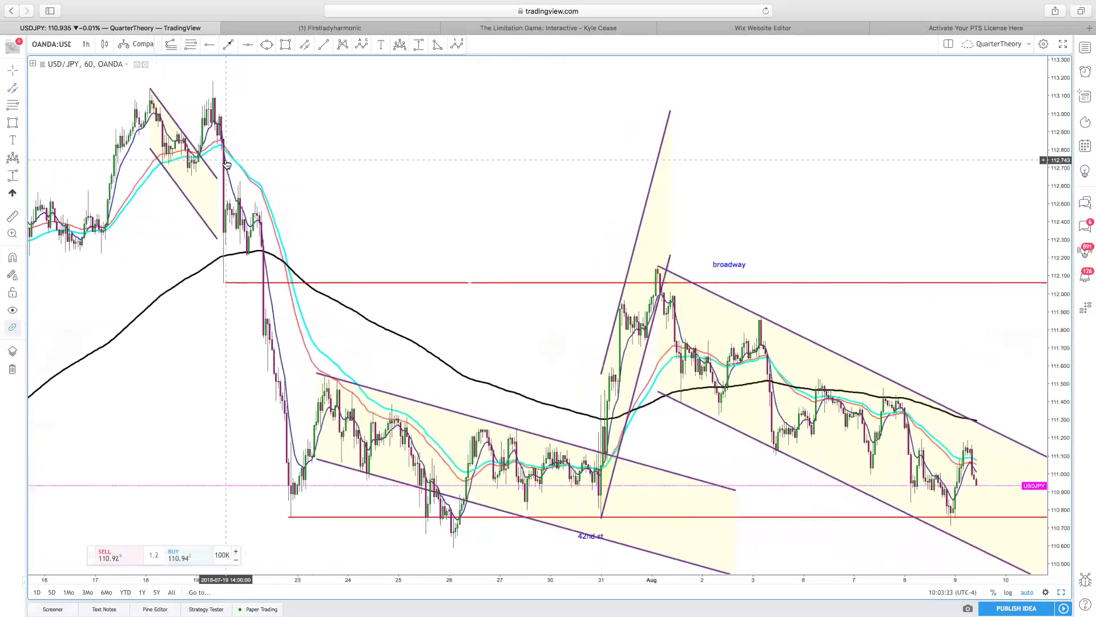
{"action": "scroll", "coordinate": [227, 163], "scroll_direction": "left", "scroll_amount": 1}
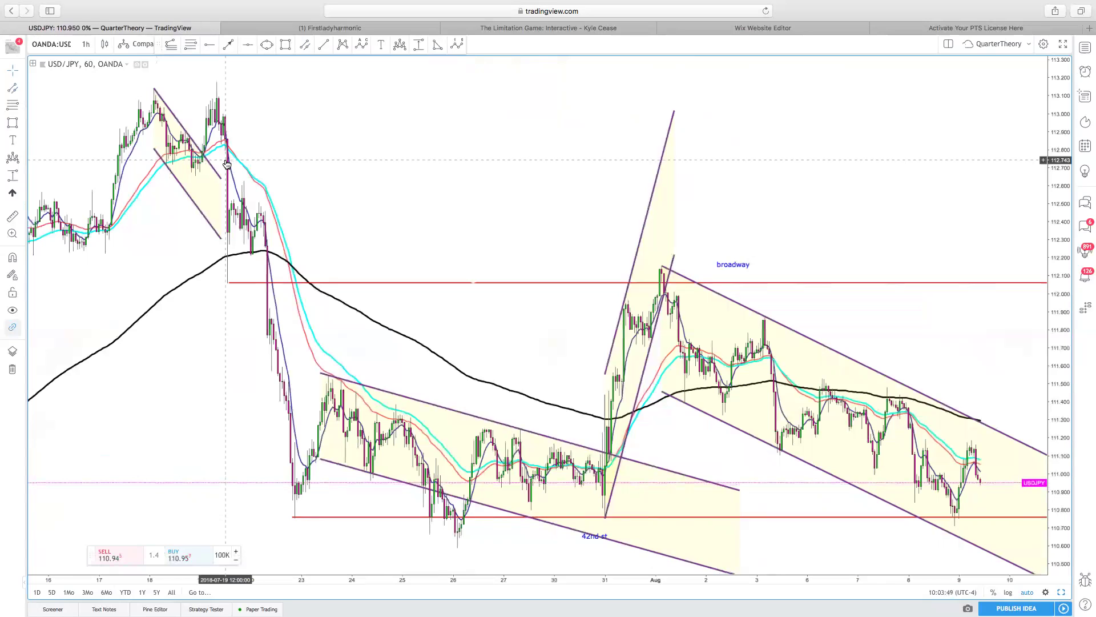
{"action": "scroll", "coordinate": [505, 228], "scroll_direction": "right", "scroll_amount": 5}
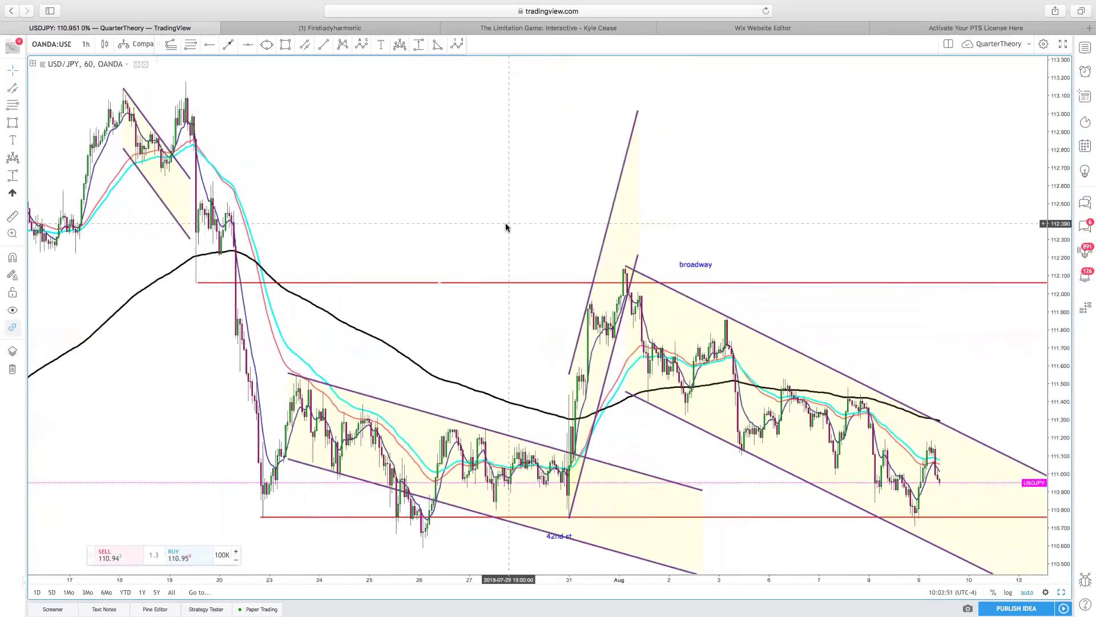
{"action": "scroll", "coordinate": [507, 228], "scroll_direction": "left", "scroll_amount": 1}
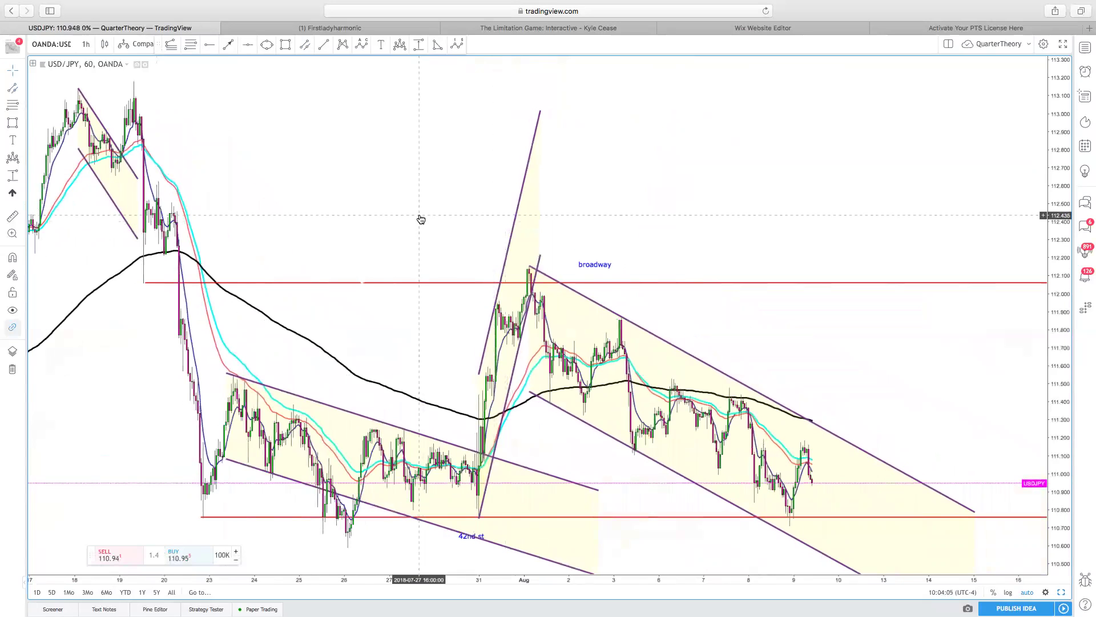
{"action": "scroll", "coordinate": [421, 220], "scroll_direction": "down", "scroll_amount": 3}
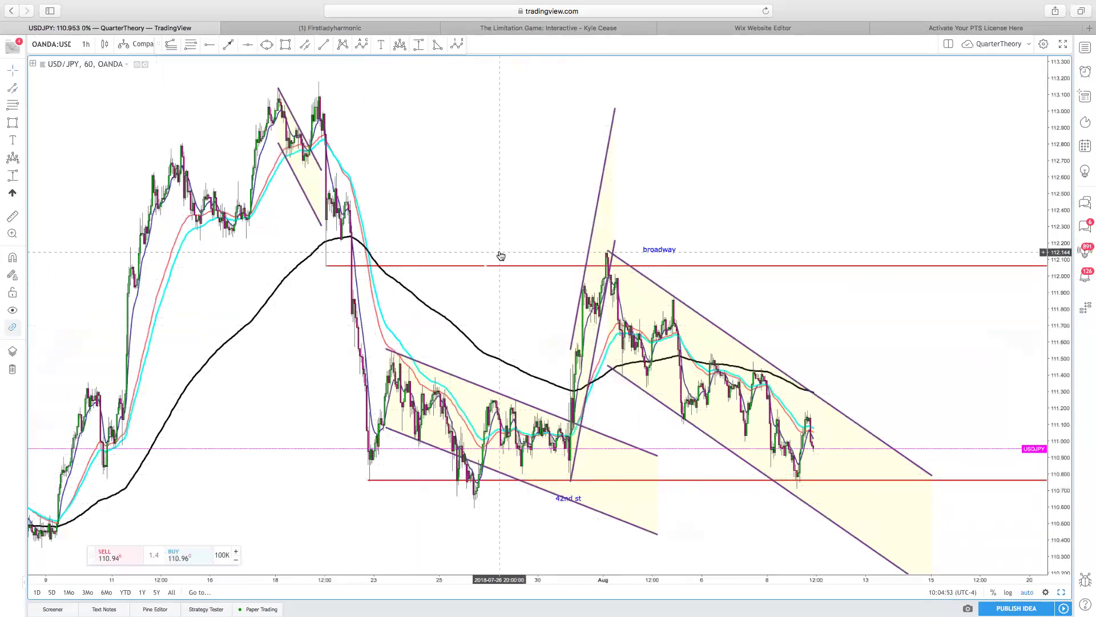
{"action": "scroll", "coordinate": [500, 255], "scroll_direction": "right", "scroll_amount": 3}
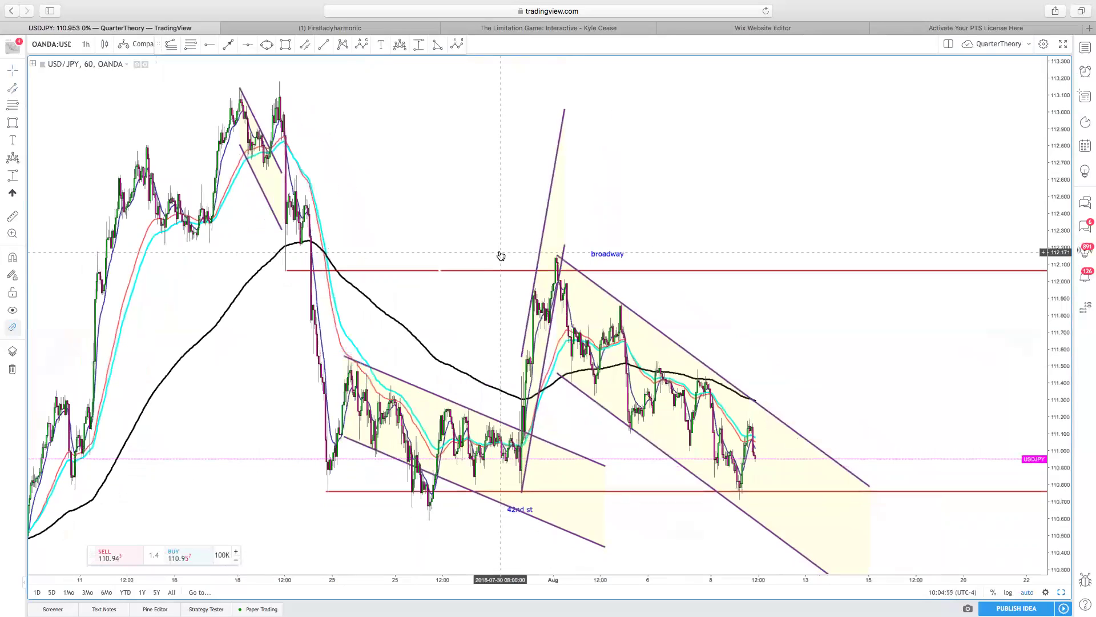
{"action": "scroll", "coordinate": [501, 255], "scroll_direction": "right", "scroll_amount": 3}
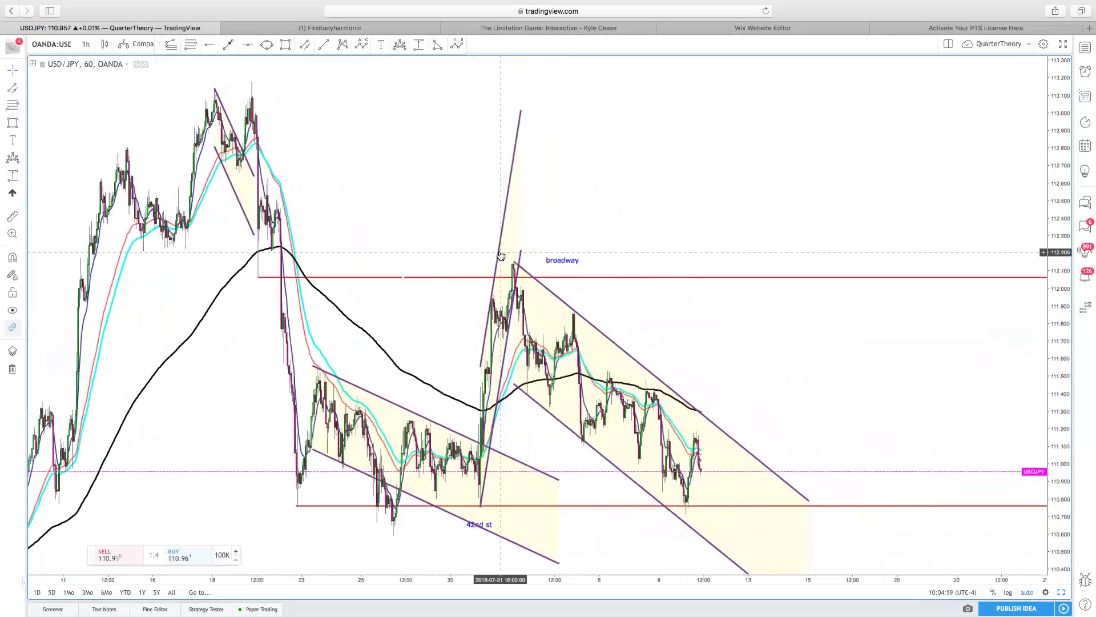
{"action": "mouse_move", "coordinate": [770, 8]}
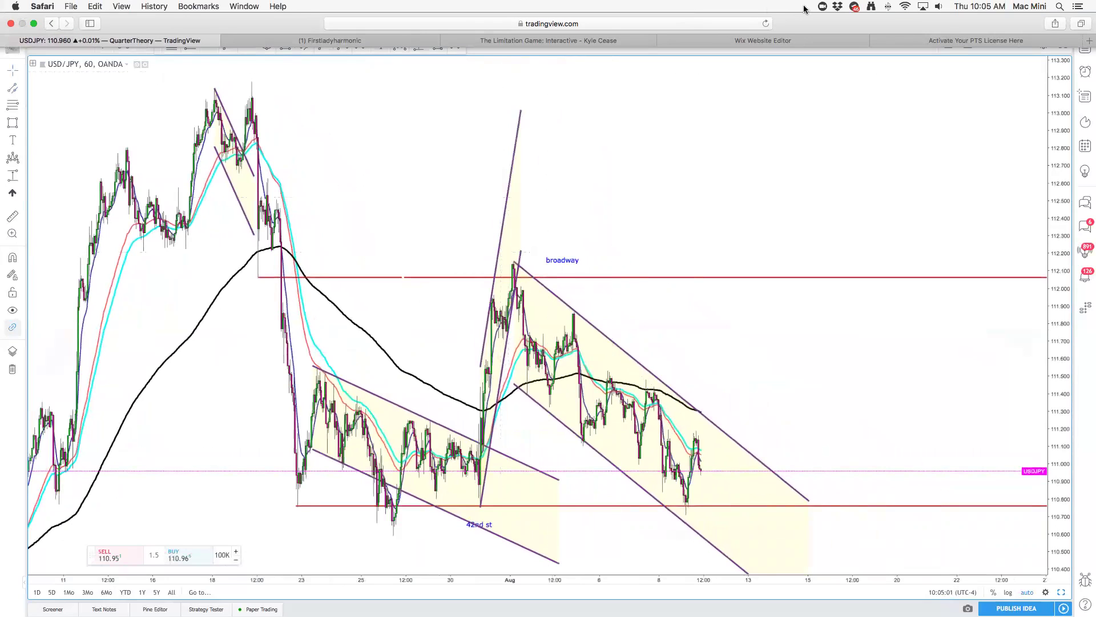
{"action": "left_click", "coordinate": [822, 7]}
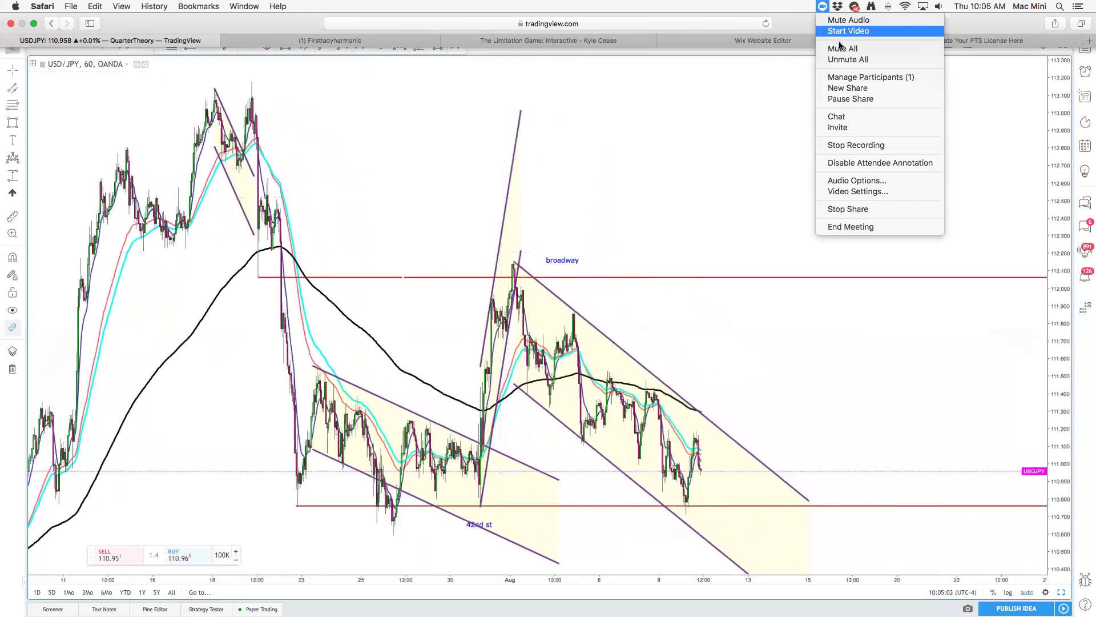